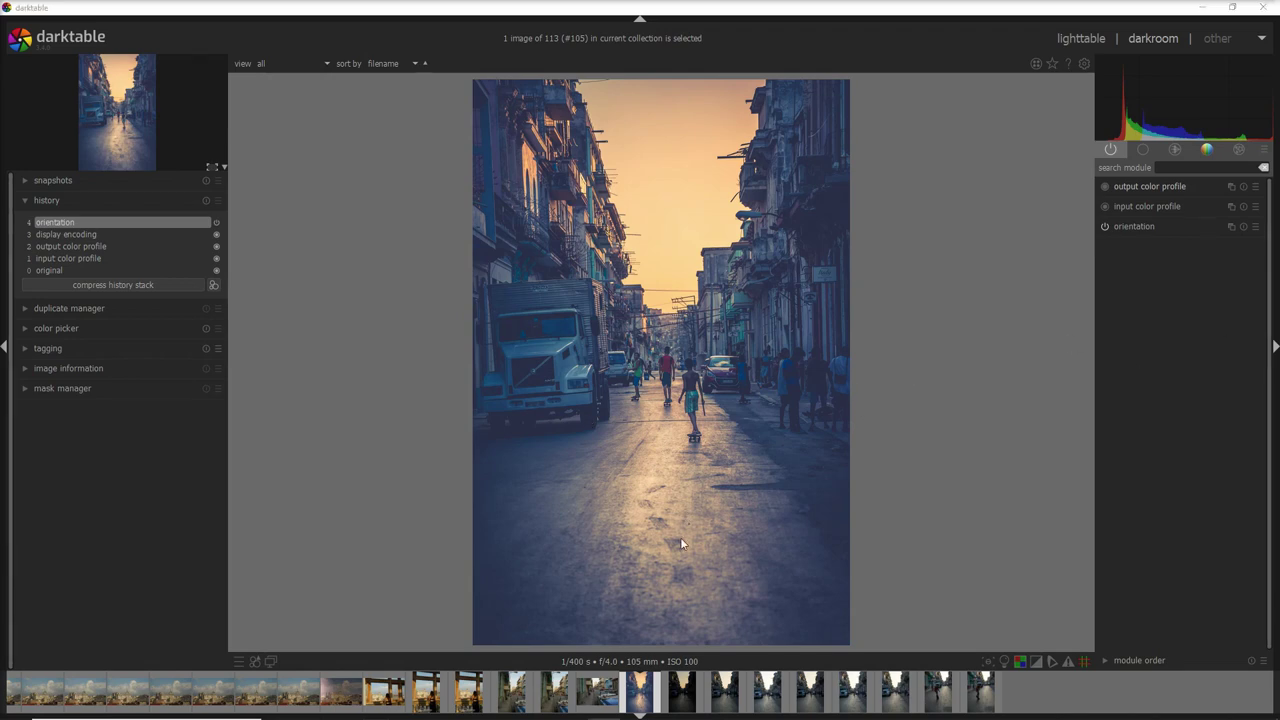
- Load DSC04338.ARW and restore its latest edit-history step
click(681, 703)
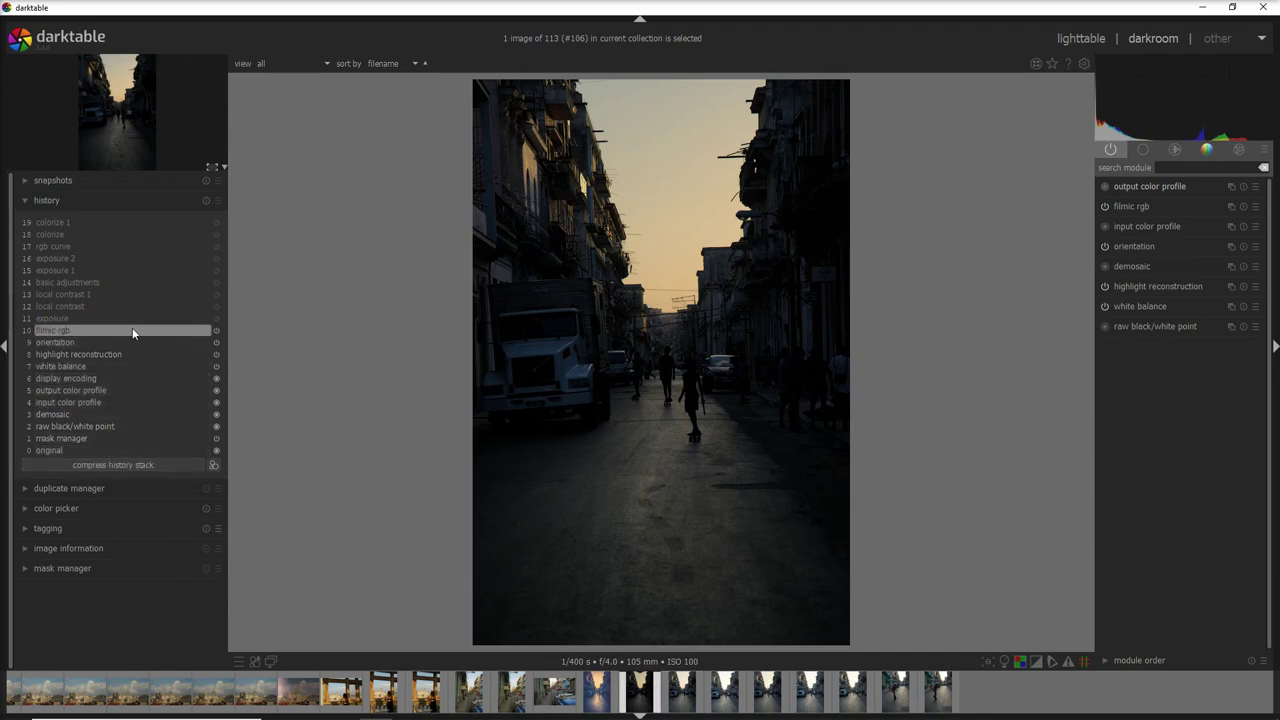
click(150, 222)
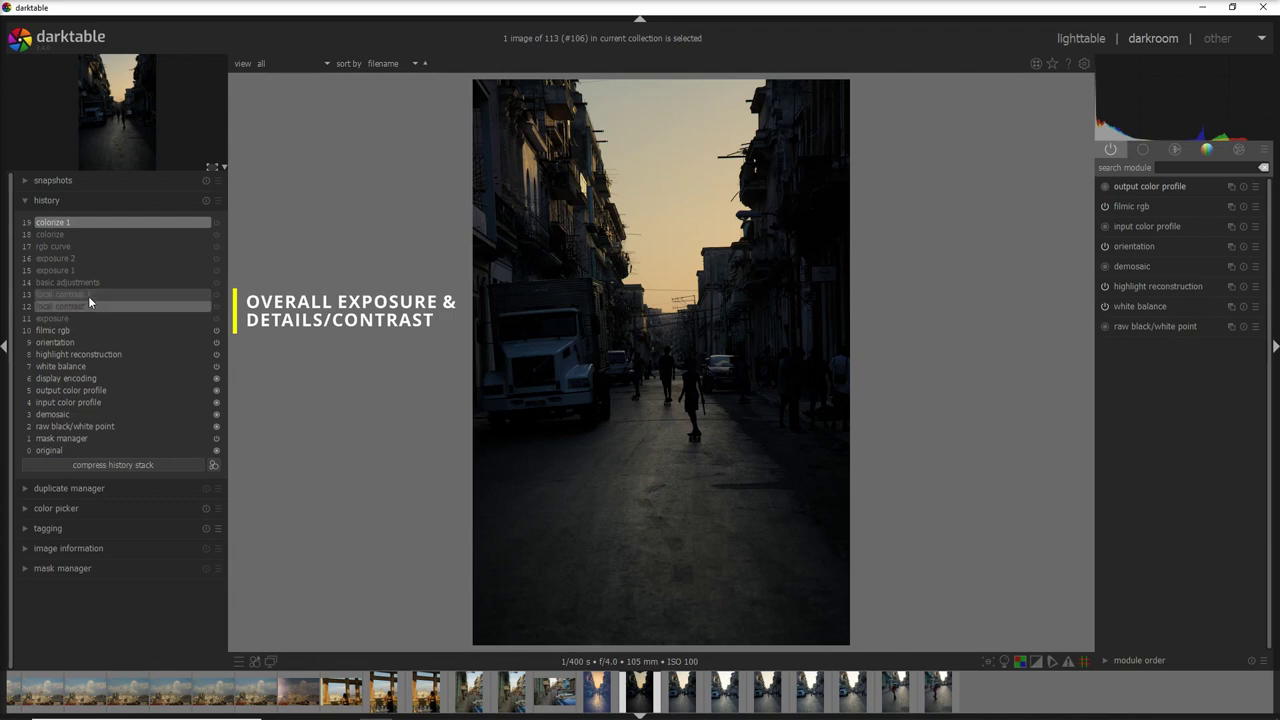
mouse_move(92, 294)
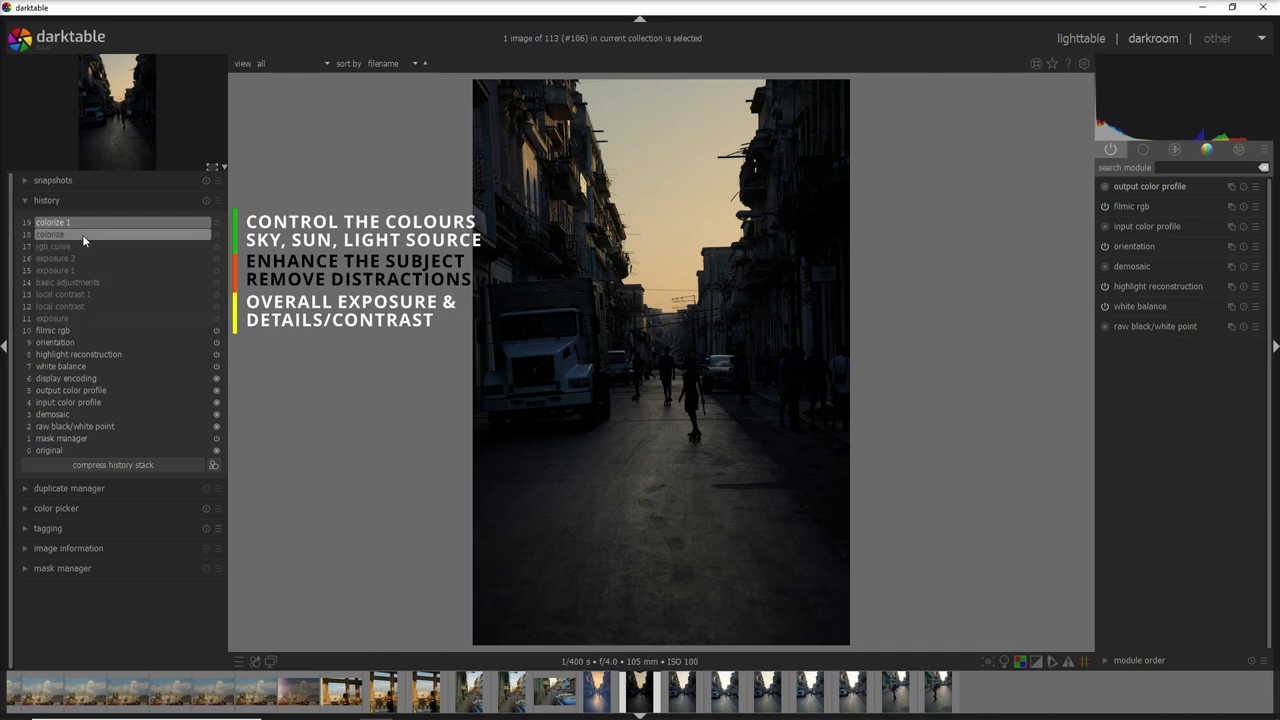
mouse_move(85, 236)
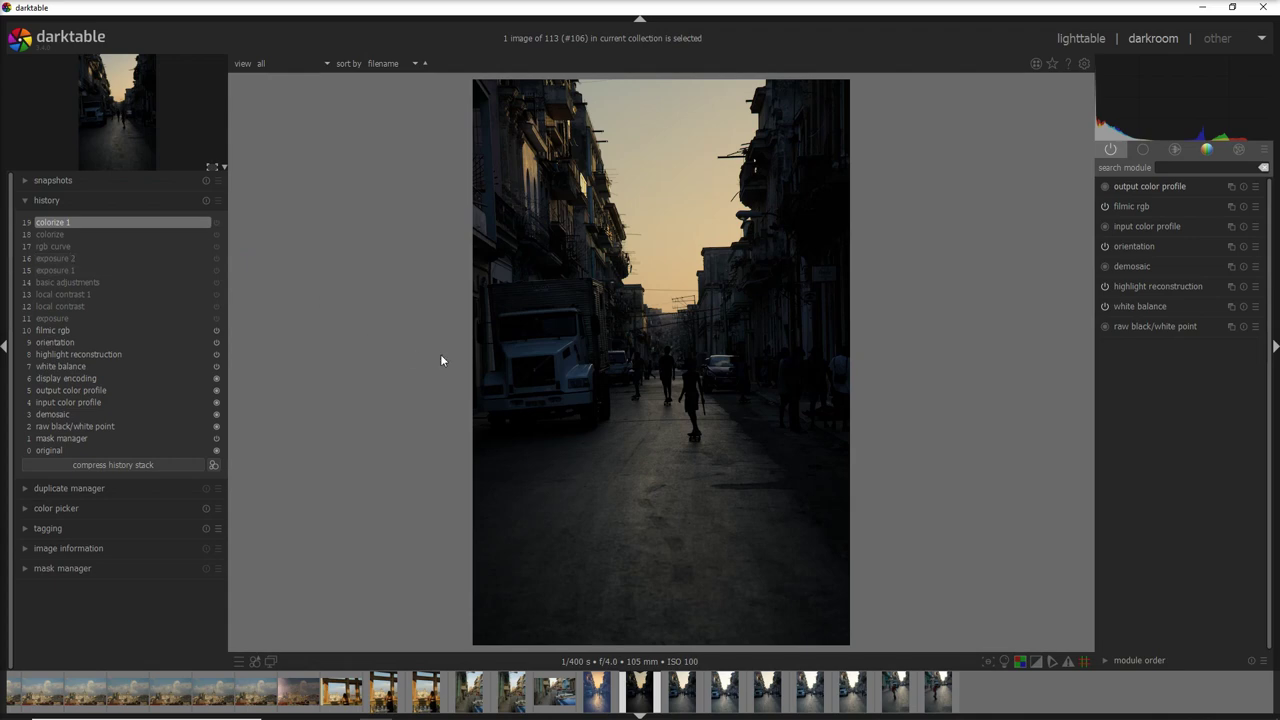
- Enable automatic exposure from the base group, brightening the street by about 2.40 EV
click(1143, 149)
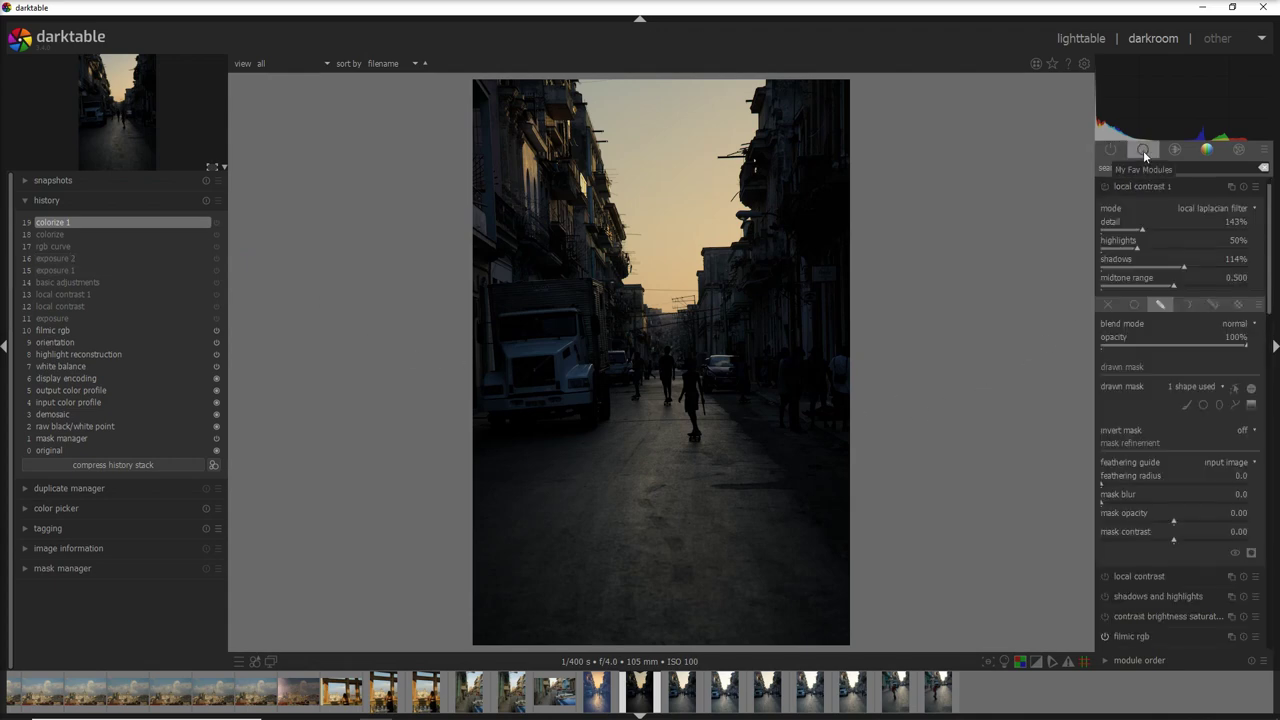
click(1181, 185)
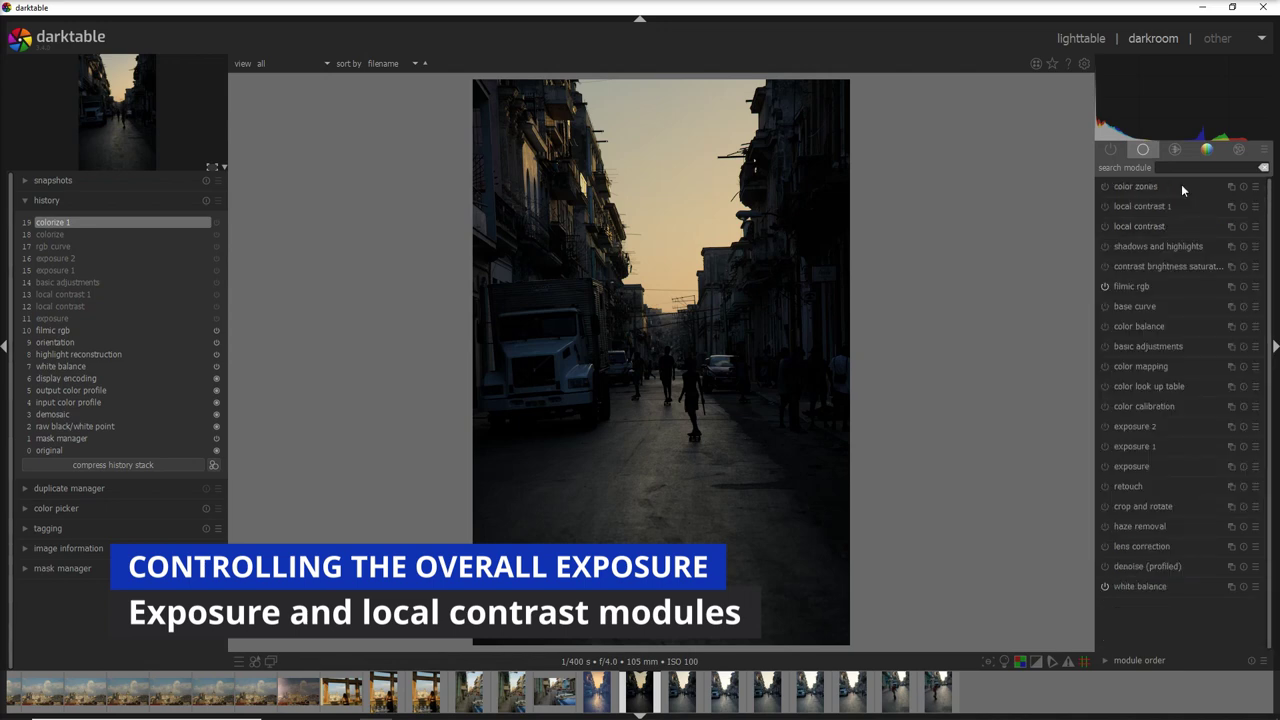
click(1155, 467)
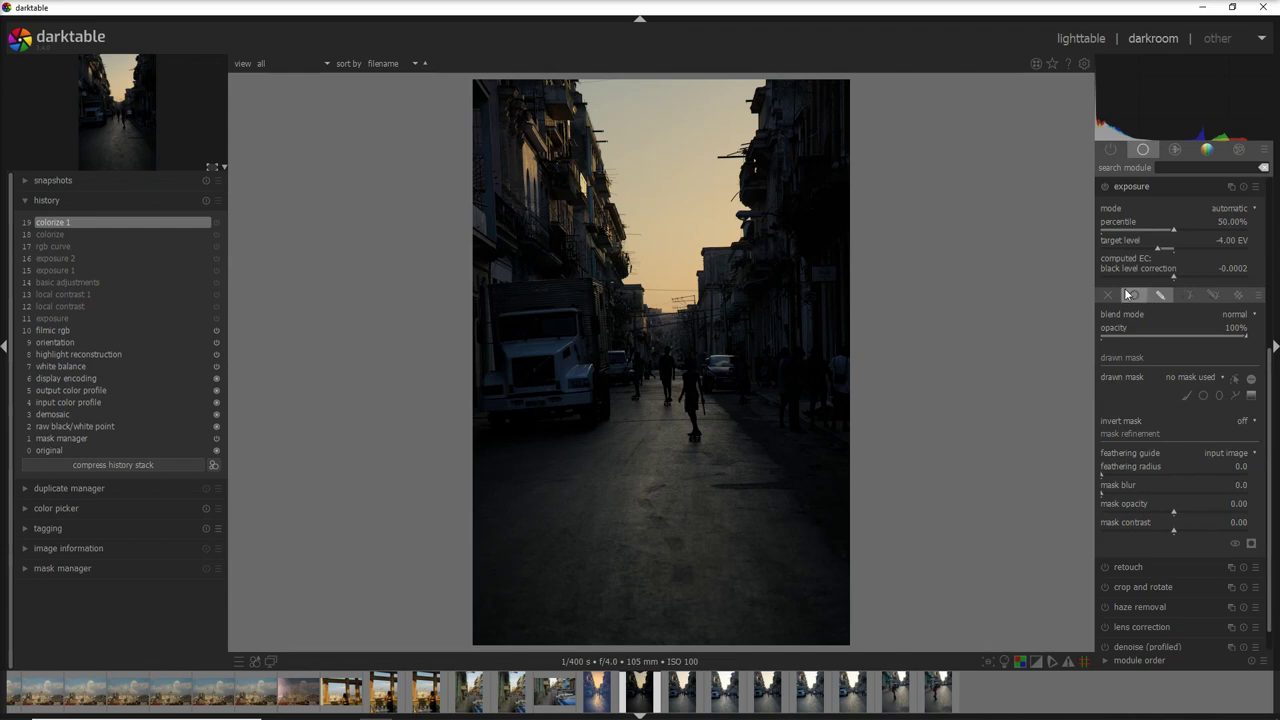
click(1105, 187)
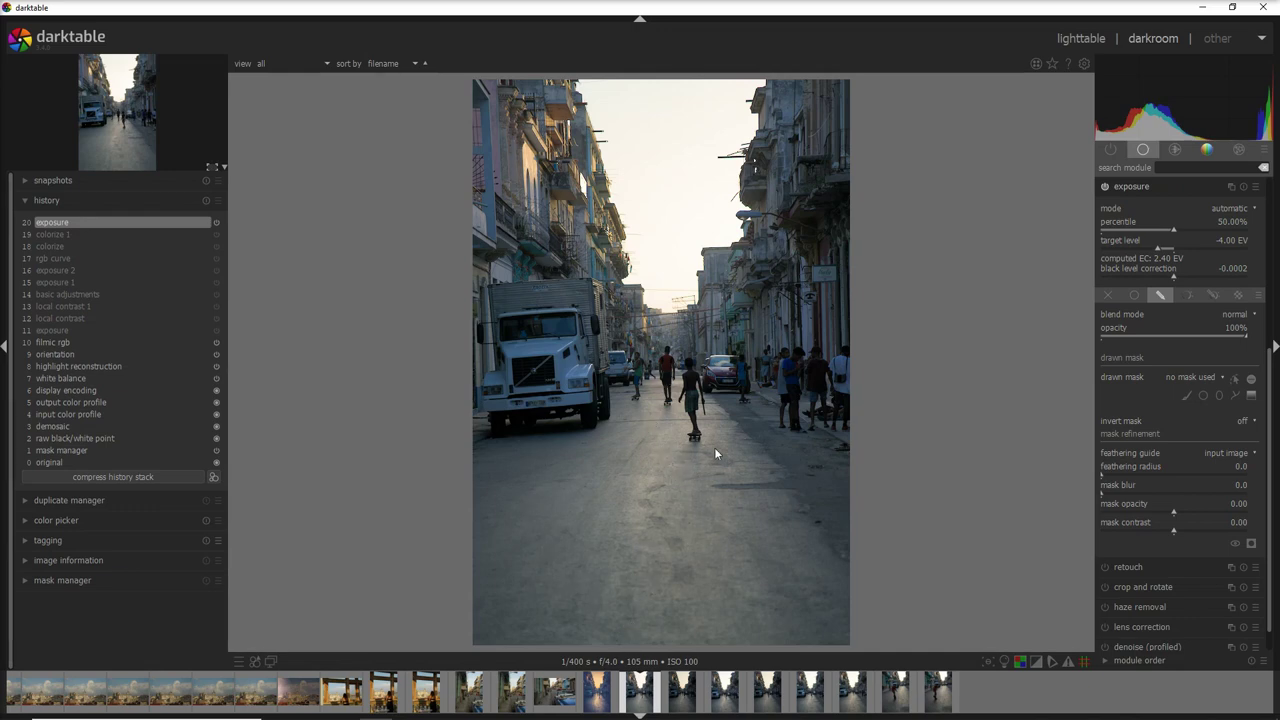
- Enable local contrast and settle its detail at 141% in local laplacian mode
click(1158, 186)
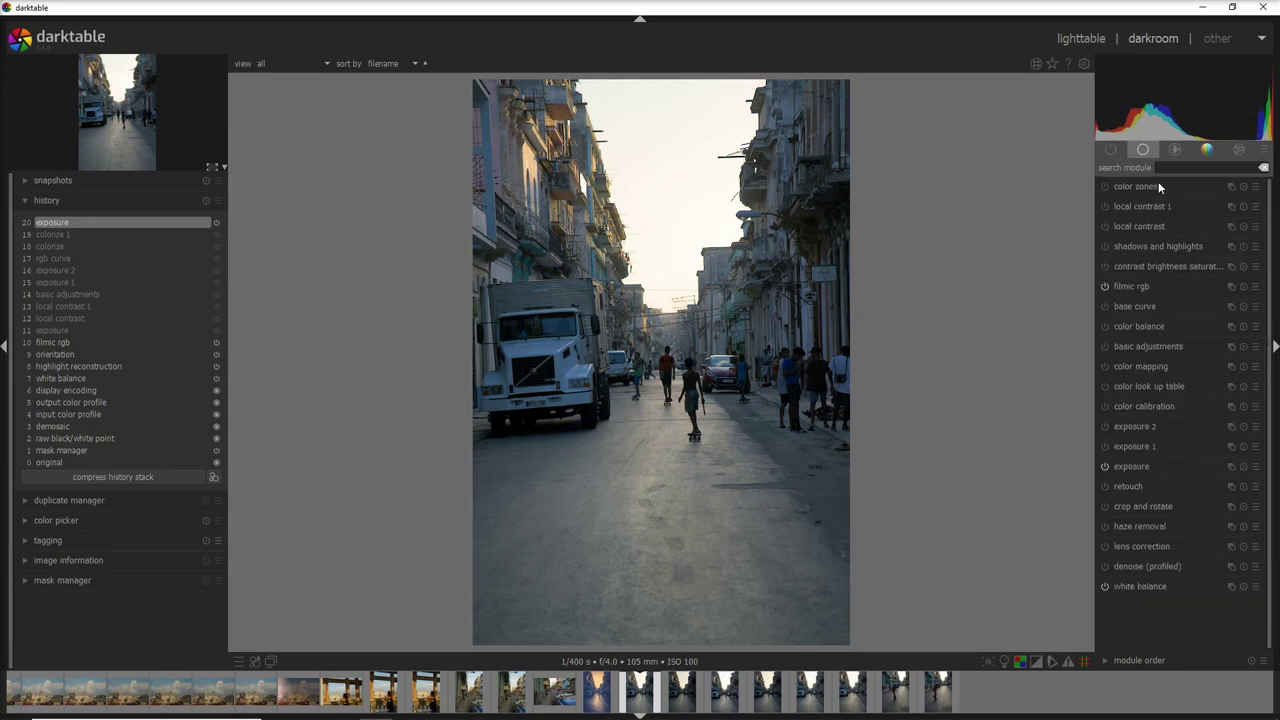
click(1105, 226)
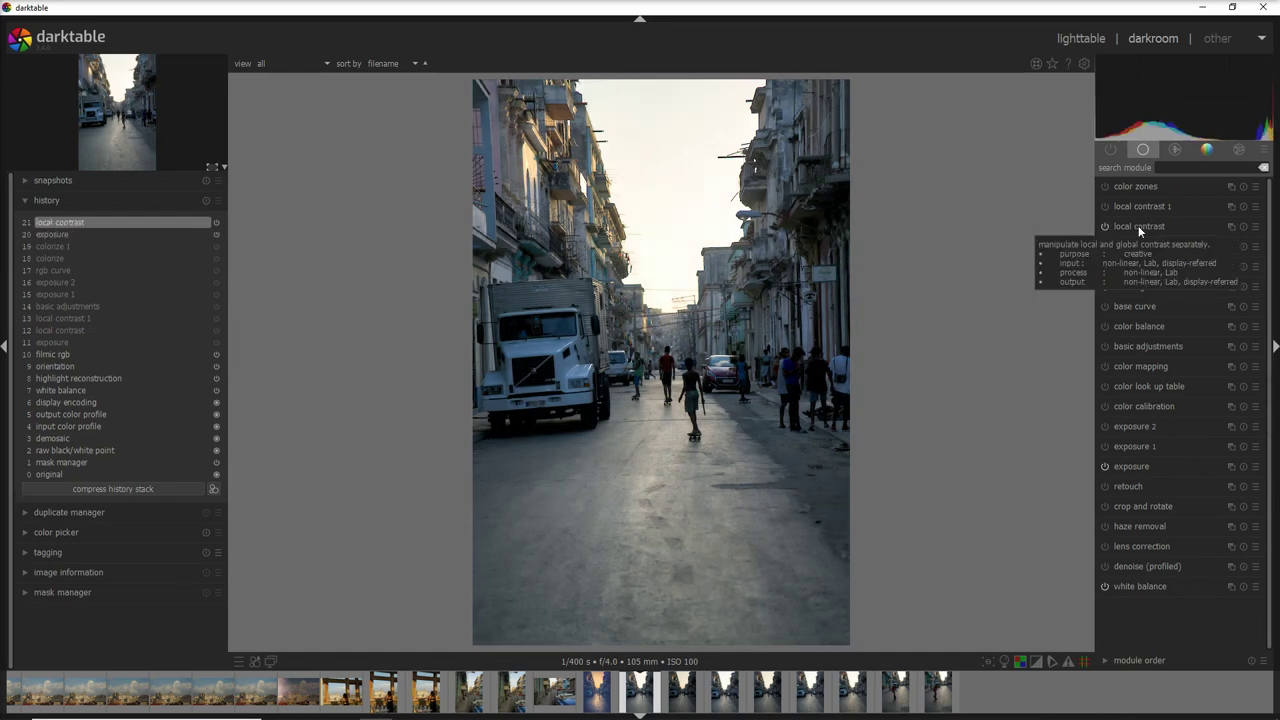
click(1173, 228)
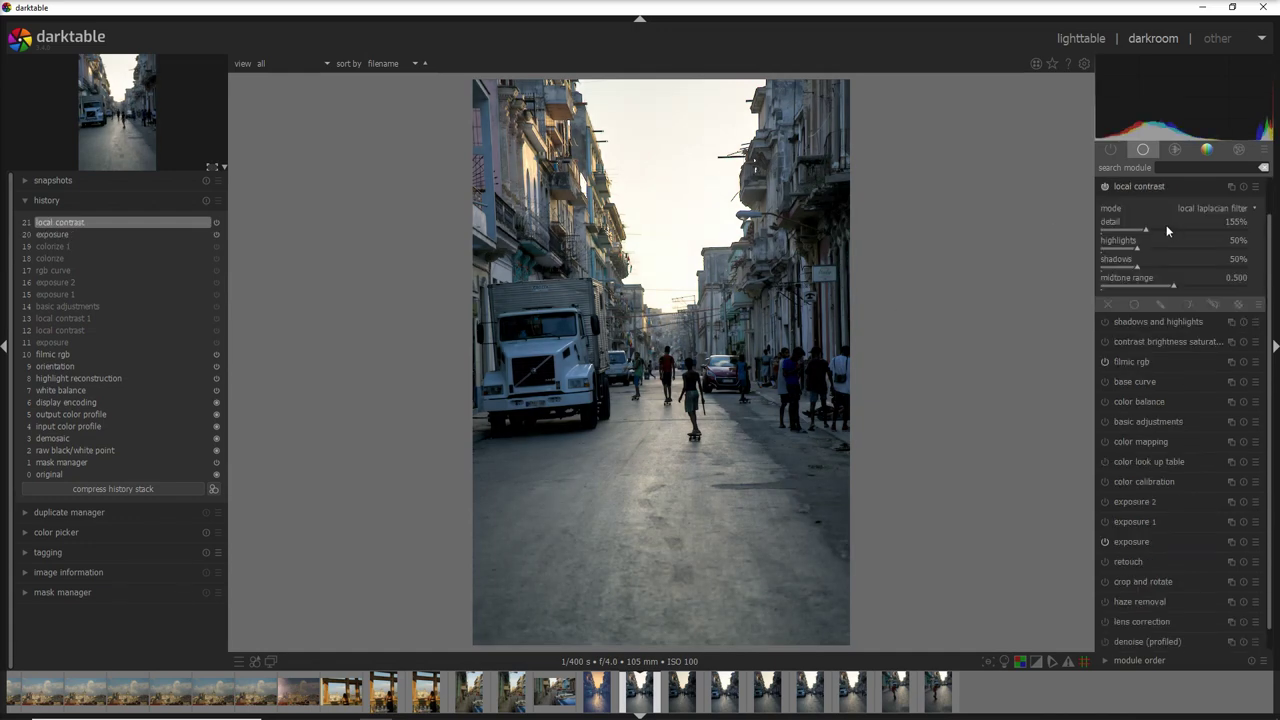
drag(1145, 230, 1139, 232)
scroll(1139, 230, down, 3)
click(1147, 229)
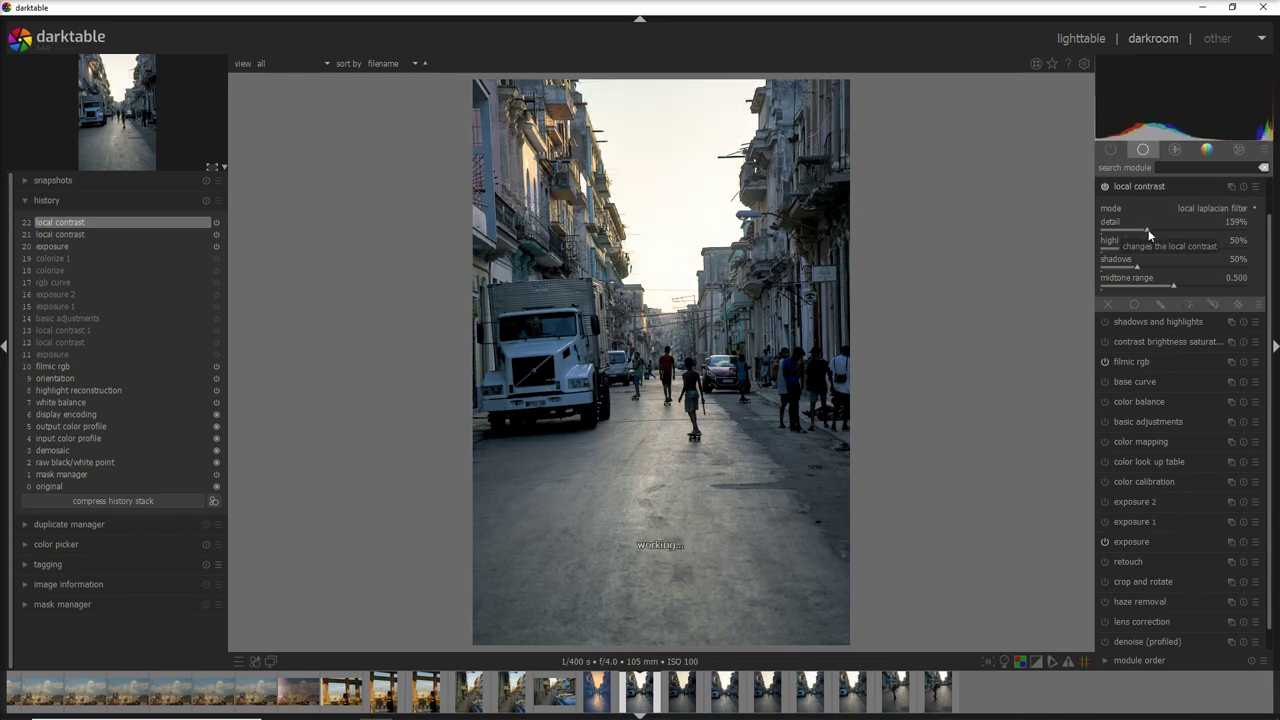
drag(1149, 234, 1141, 231)
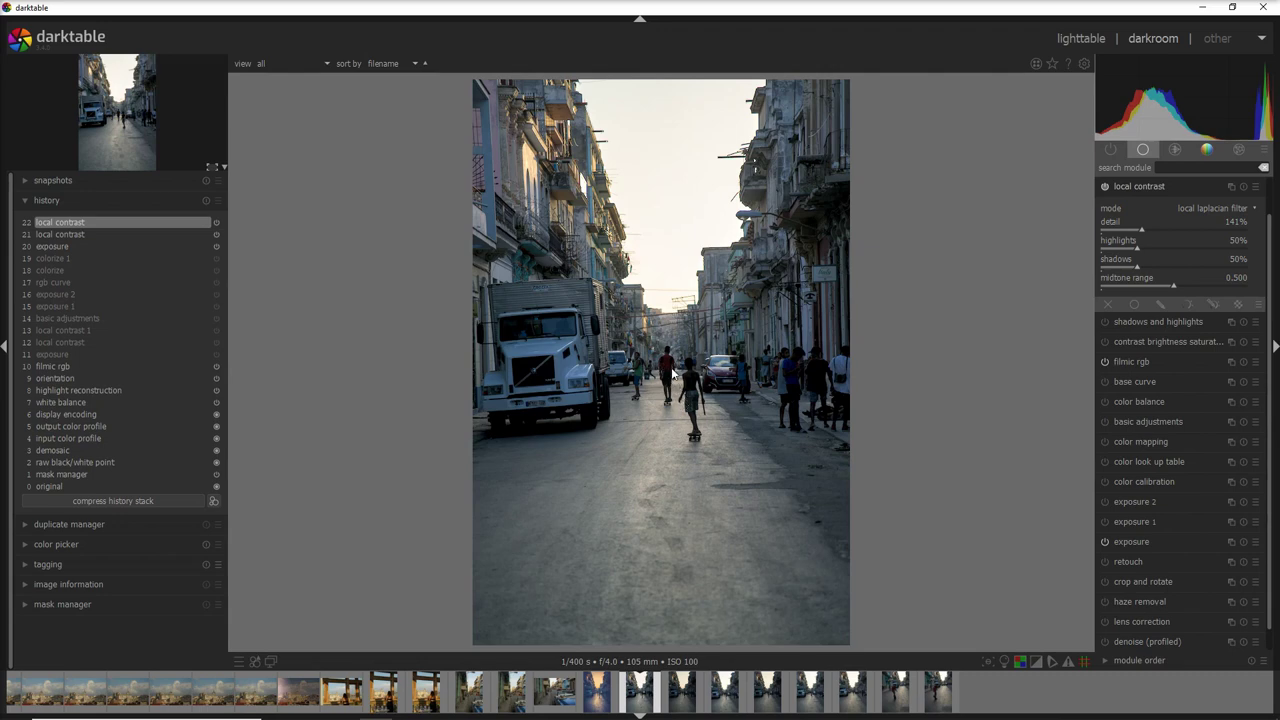
click(1160, 186)
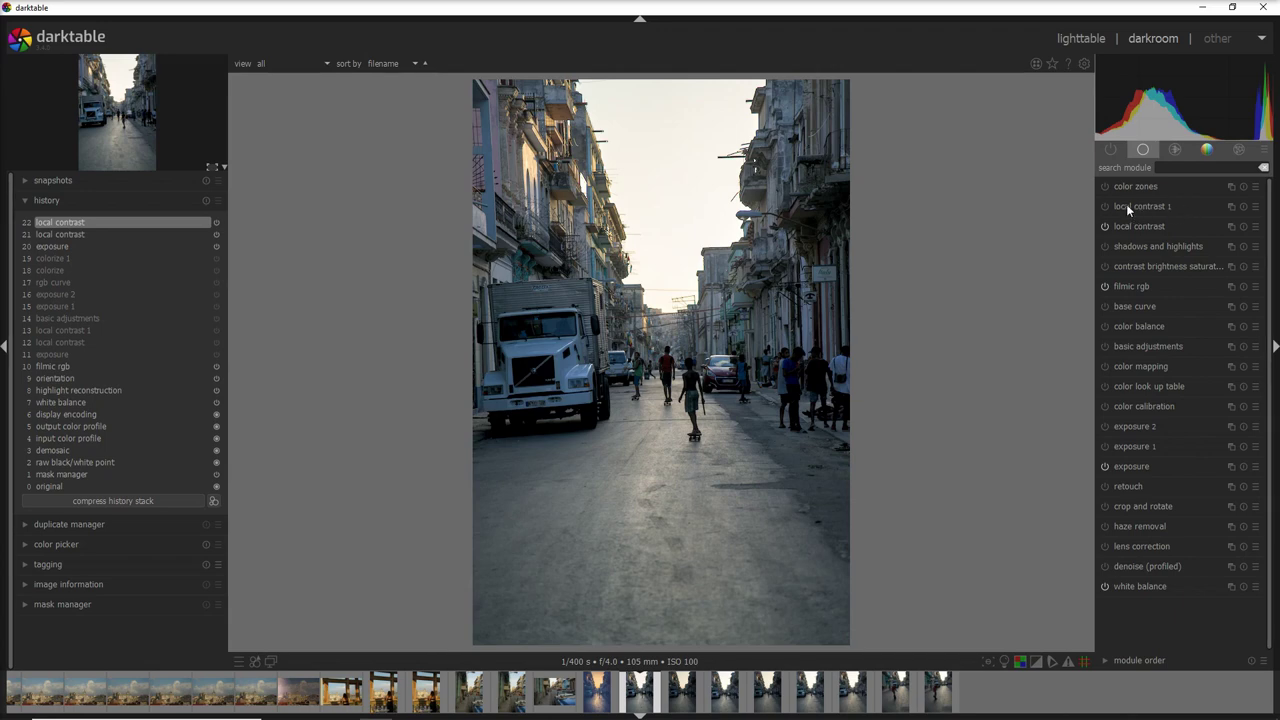
- Turn on local contrast 1 with detail set to 150%
click(1180, 205)
click(1104, 187)
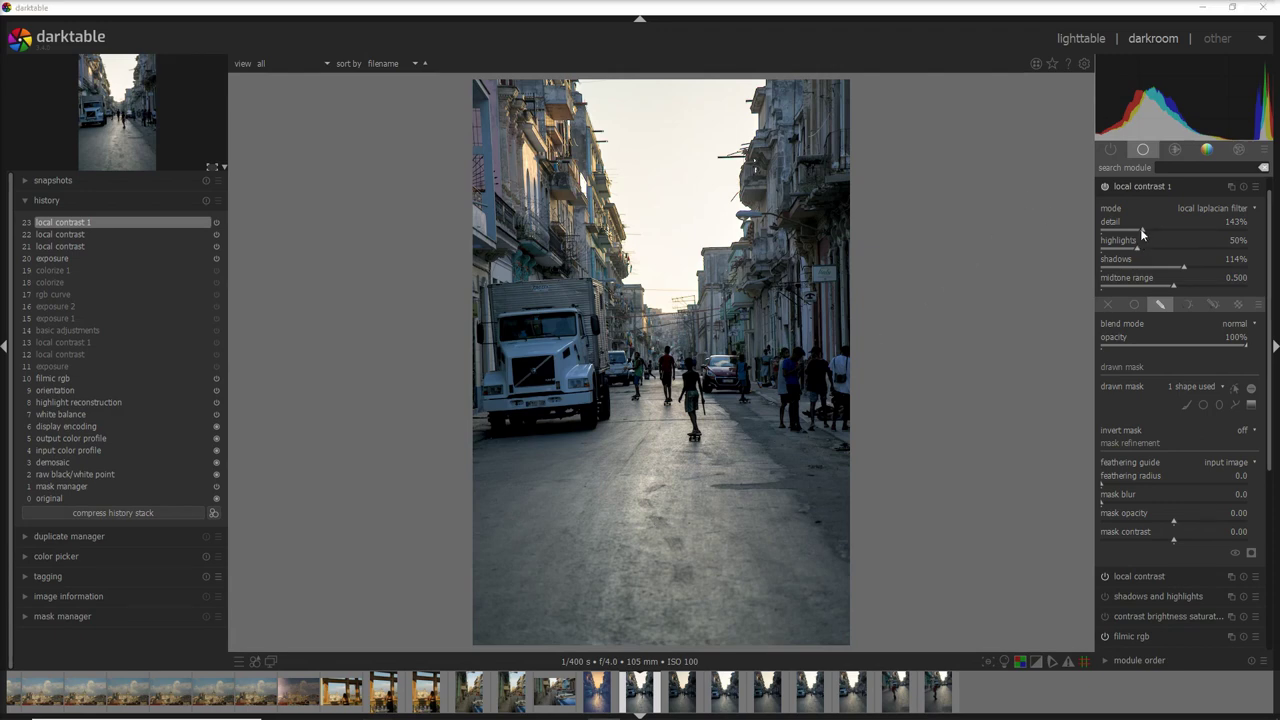
scroll(1143, 230, down, 5)
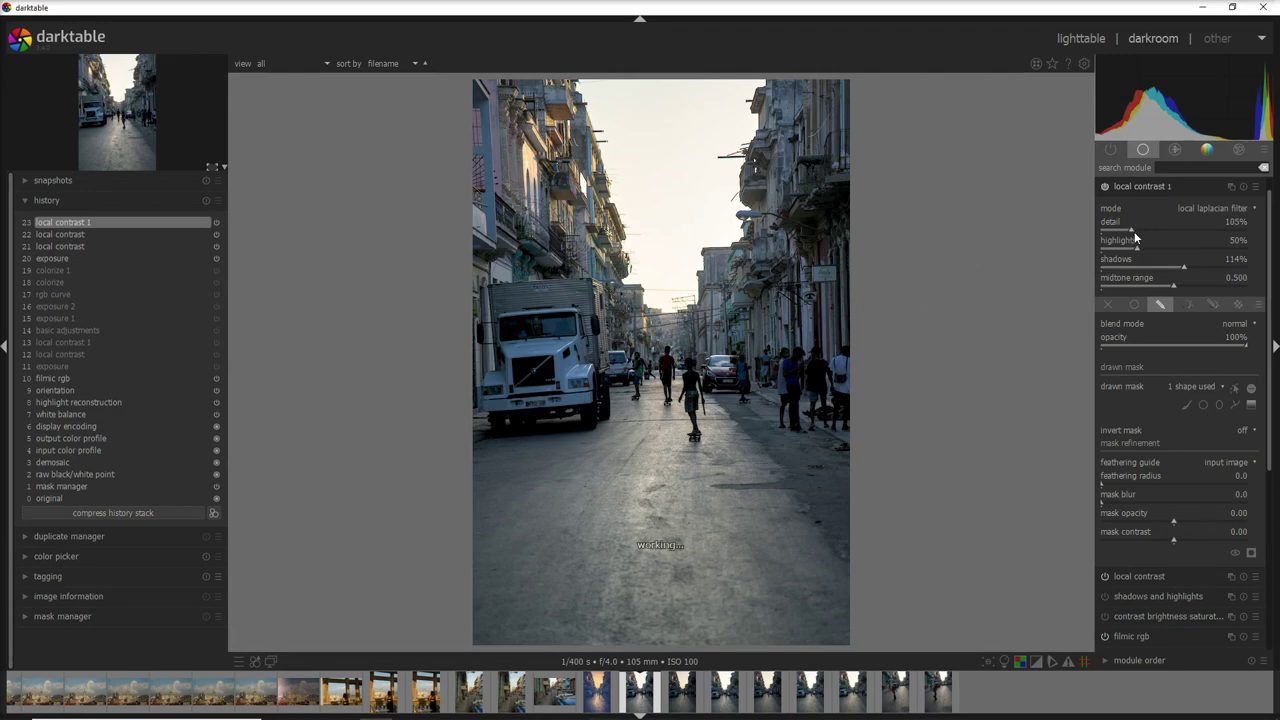
scroll(1140, 230, down, 2)
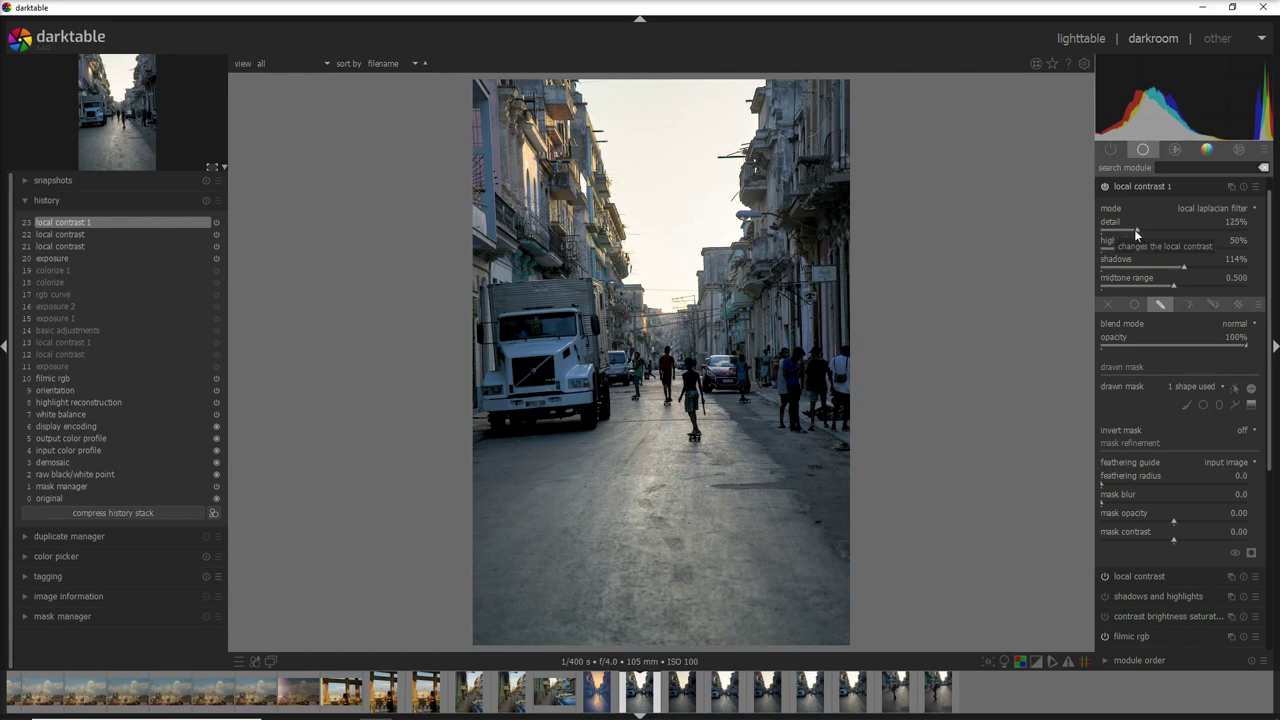
scroll(1145, 232, up, 3)
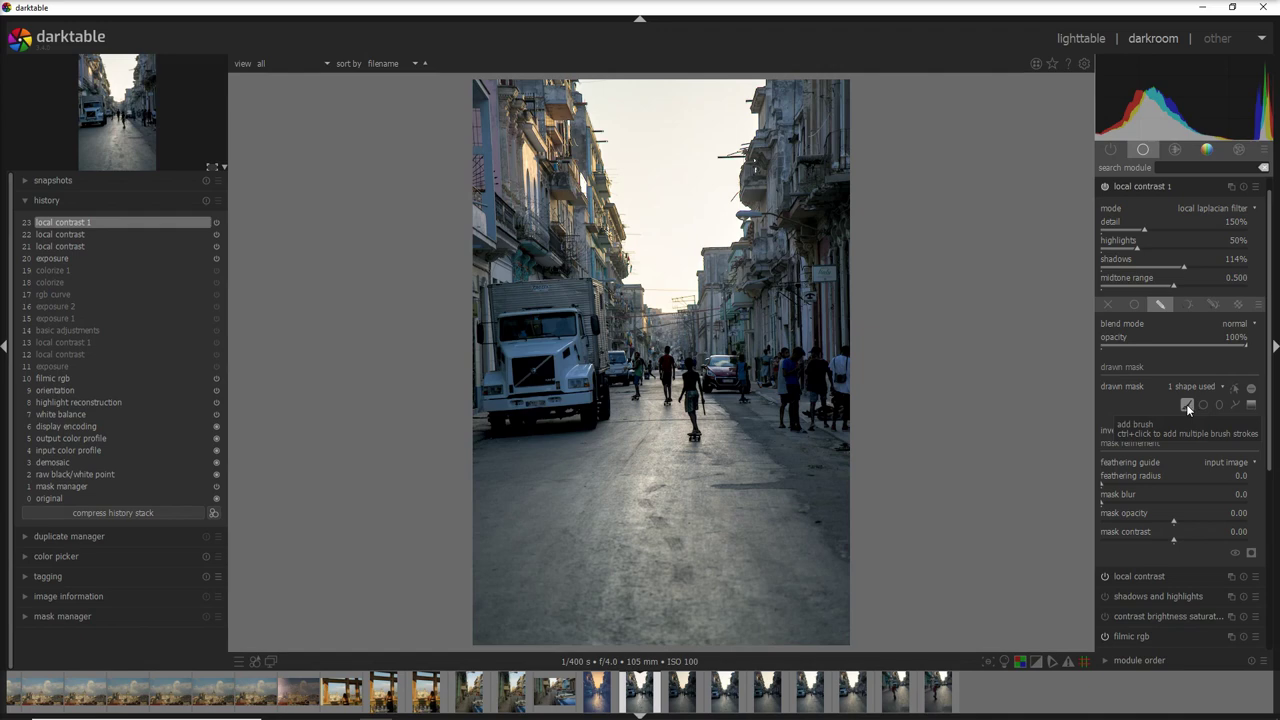
- Inspect local contrast 1's brush-stroke mask covering the road
click(1233, 390)
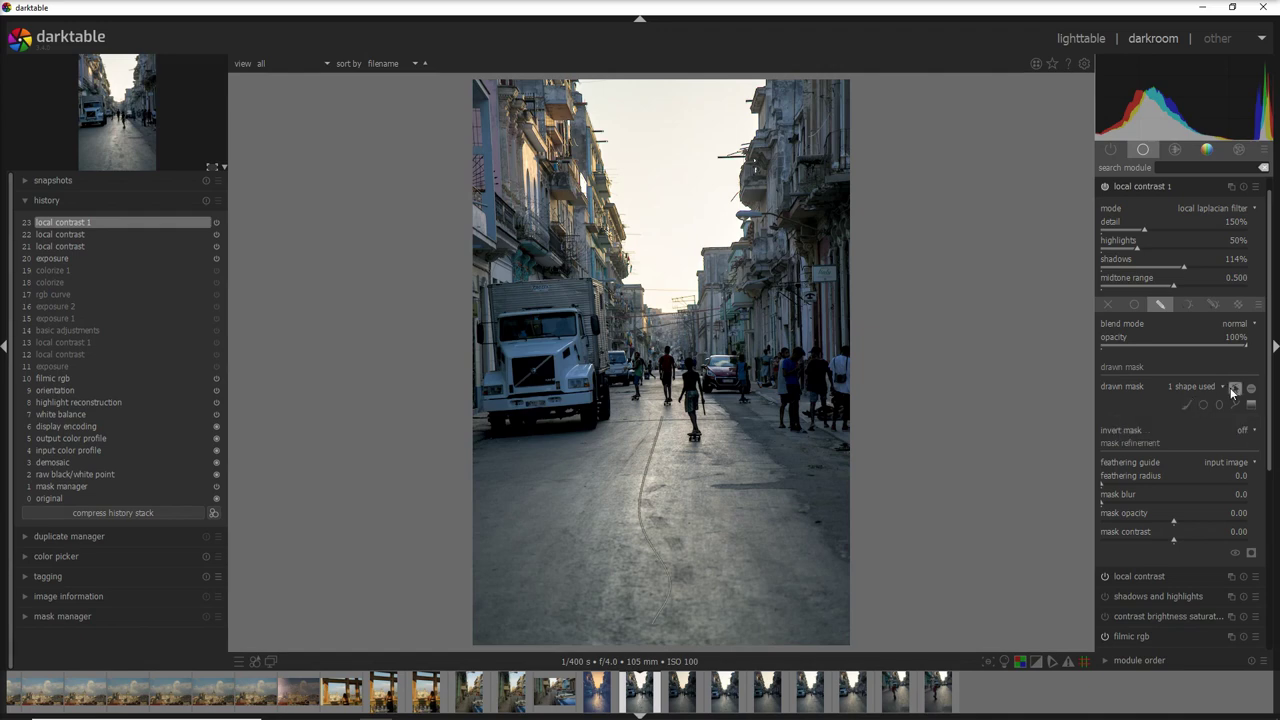
click(1253, 556)
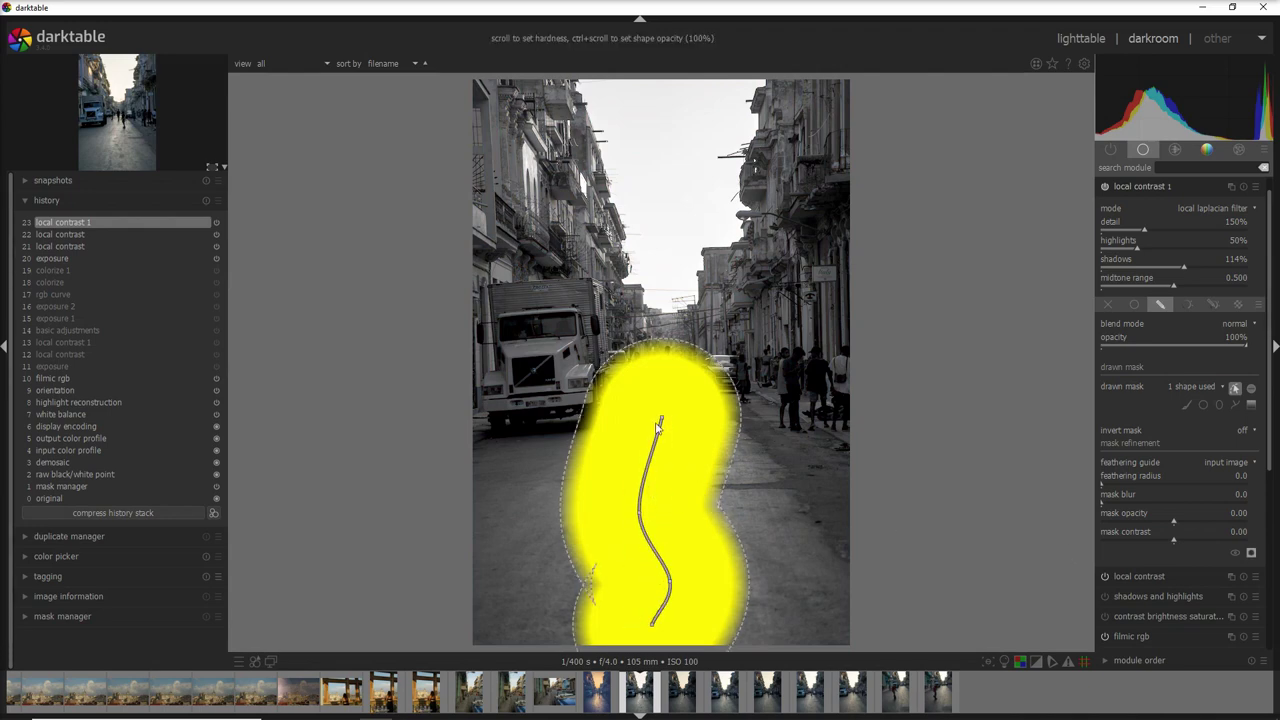
click(1251, 552)
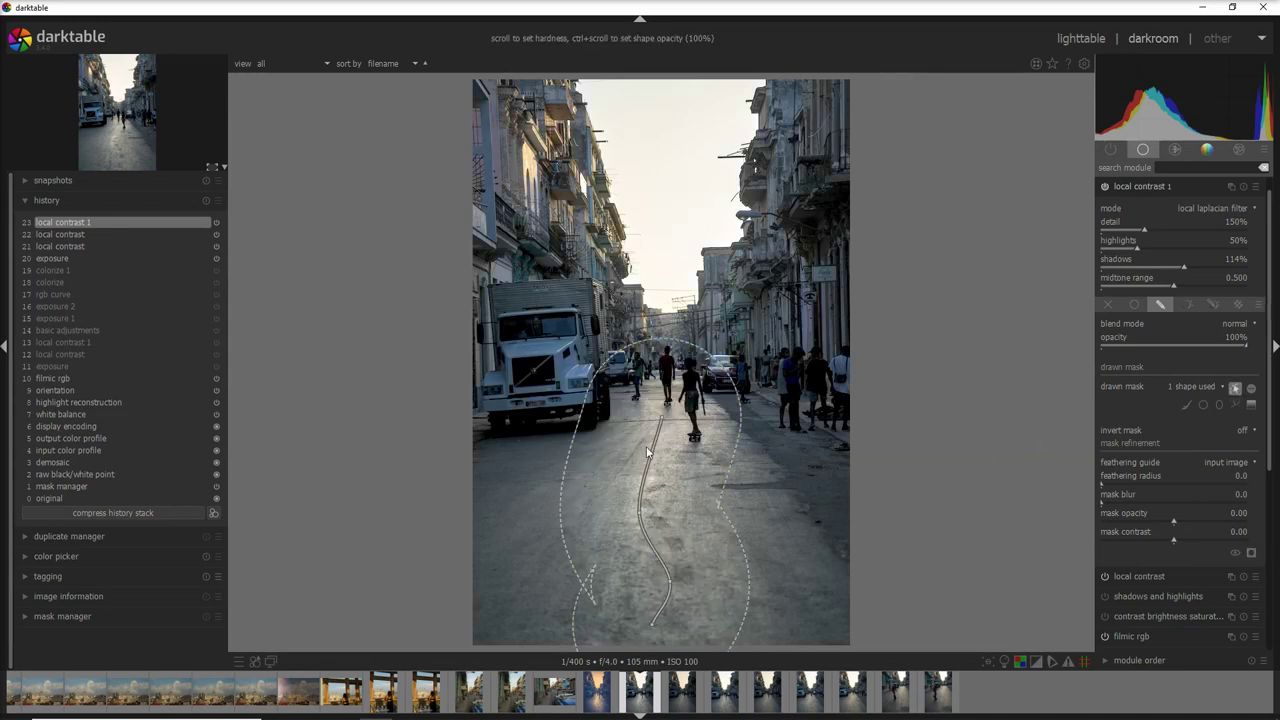
- Compare weaker blend opacities for local contrast 1, then reset it to 100%
click(1232, 347)
mouse_move(1232, 347)
mouse_down()
mouse_move(1099, 348)
mouse_move(1244, 346)
mouse_move(1220, 342)
mouse_up()
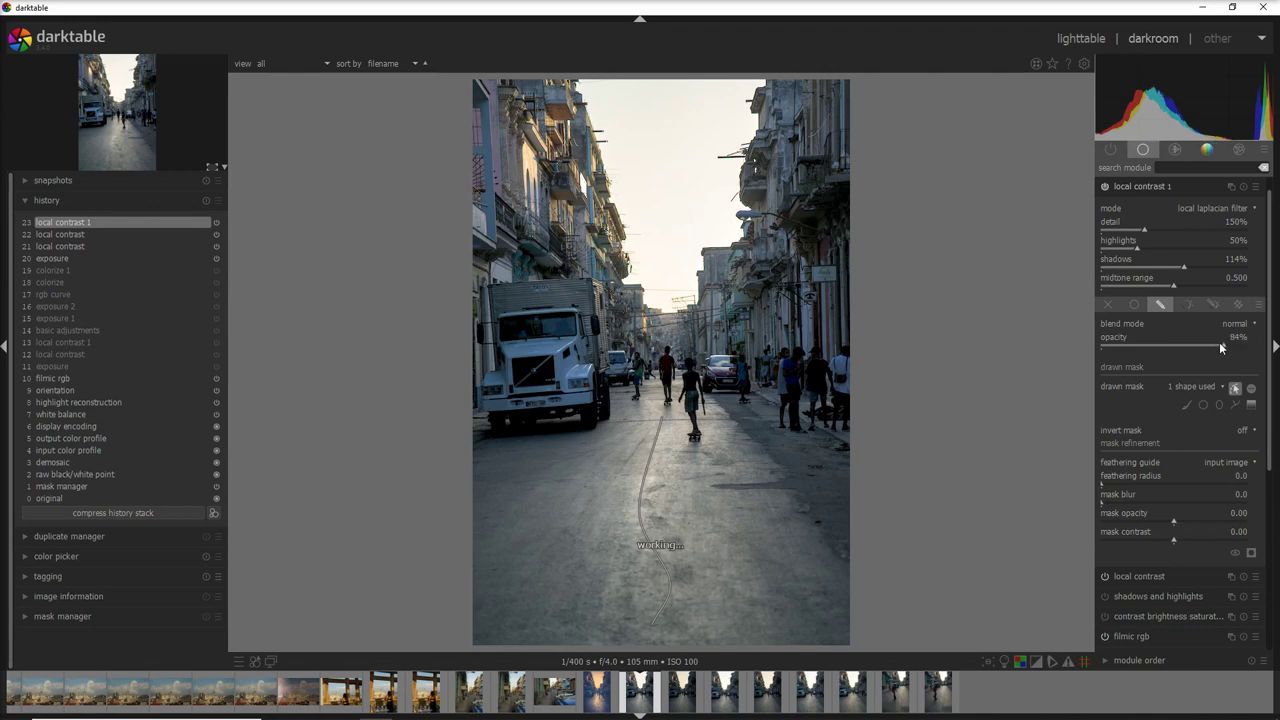
double_click(1220, 343)
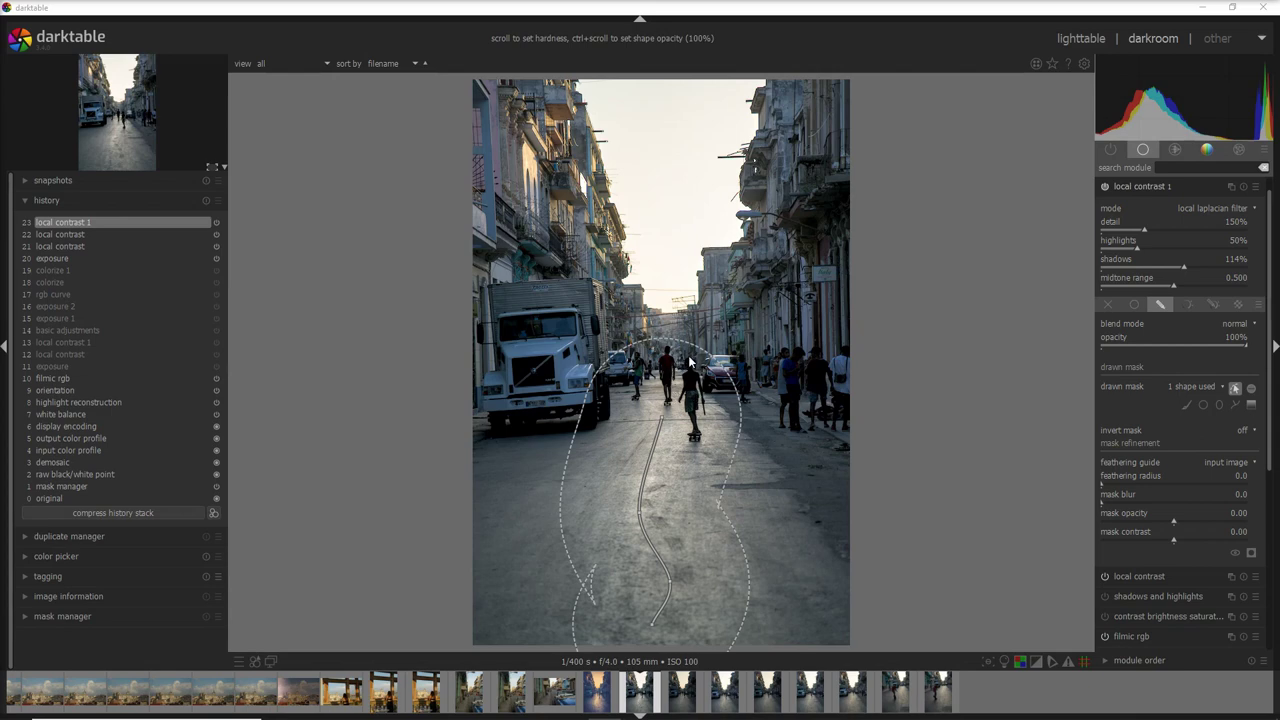
click(1180, 183)
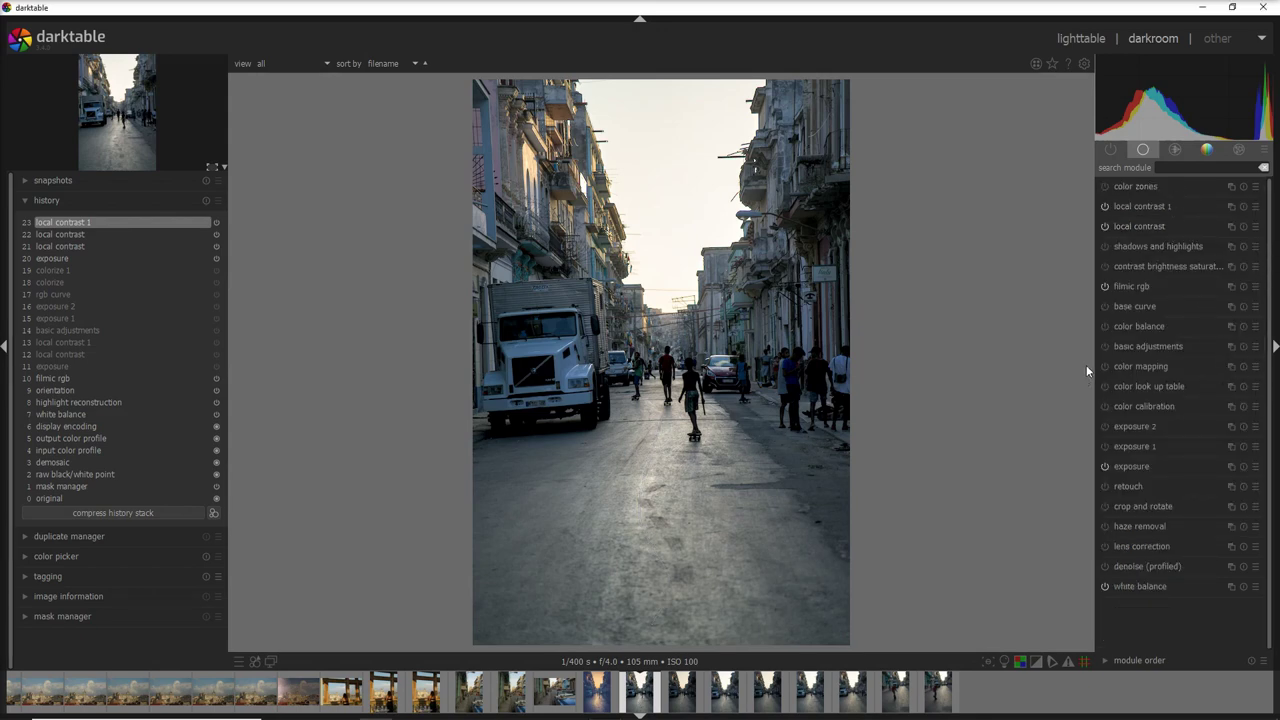
- Enable basic adjustments at 1.60 EV, blended 57% through a drawn mask
click(1105, 346)
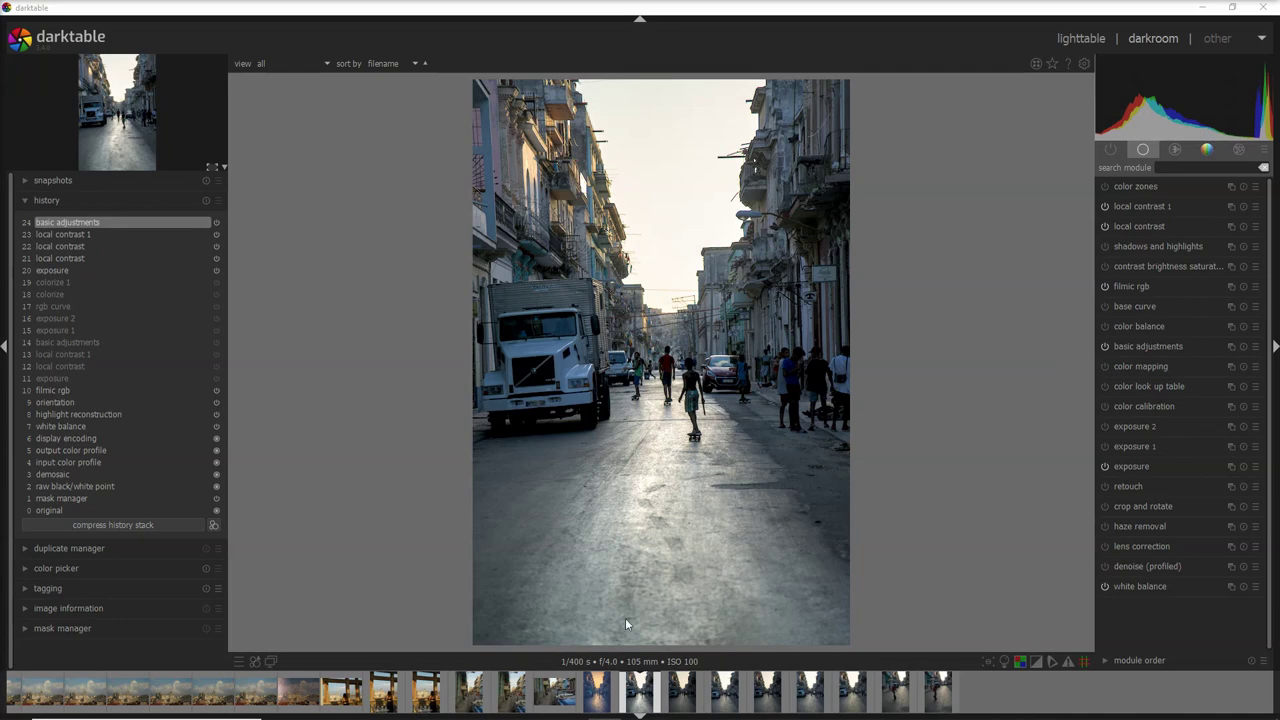
click(1171, 345)
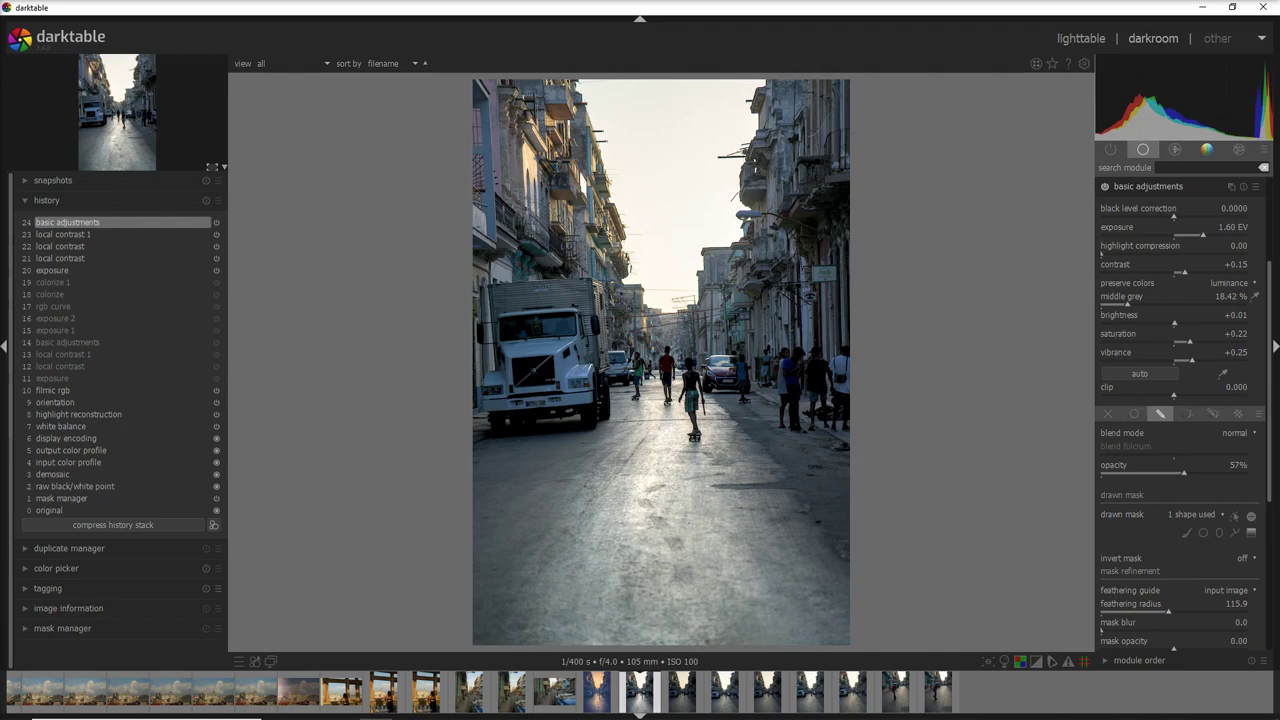
drag(1269, 365, 1275, 476)
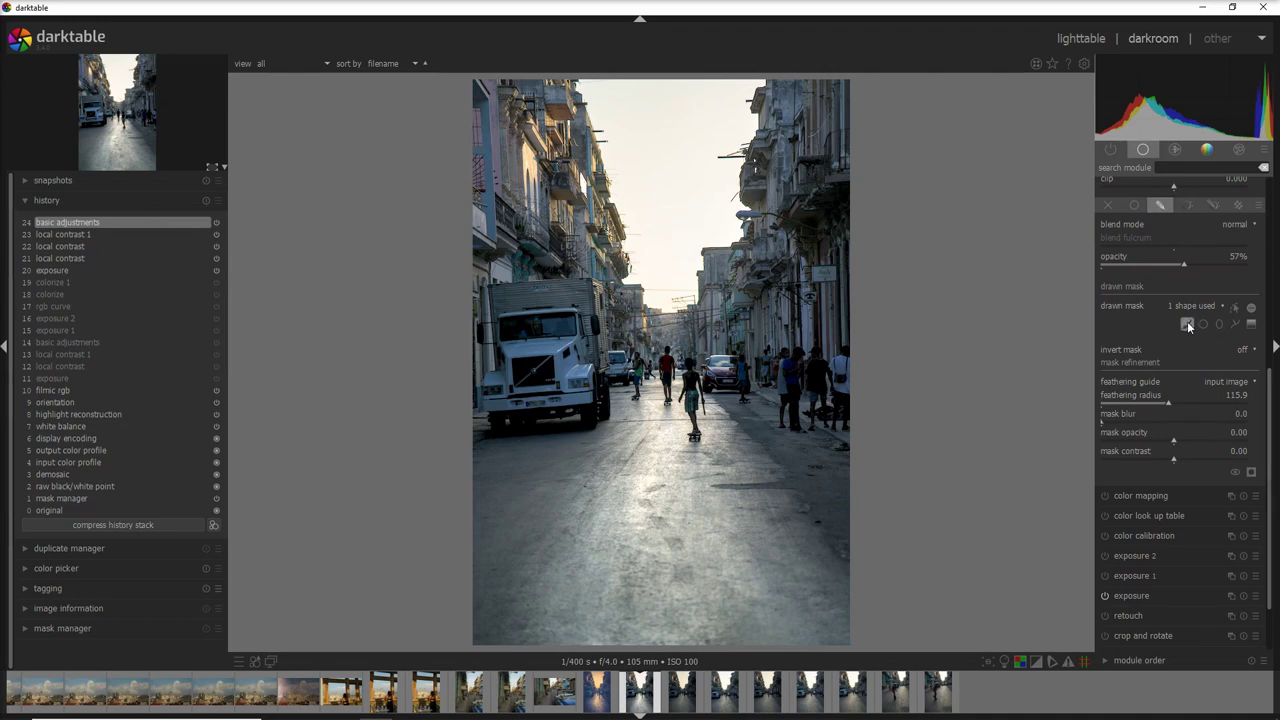
- Inspect the basic adjustments path mask on the street, then collapse the module
click(1251, 472)
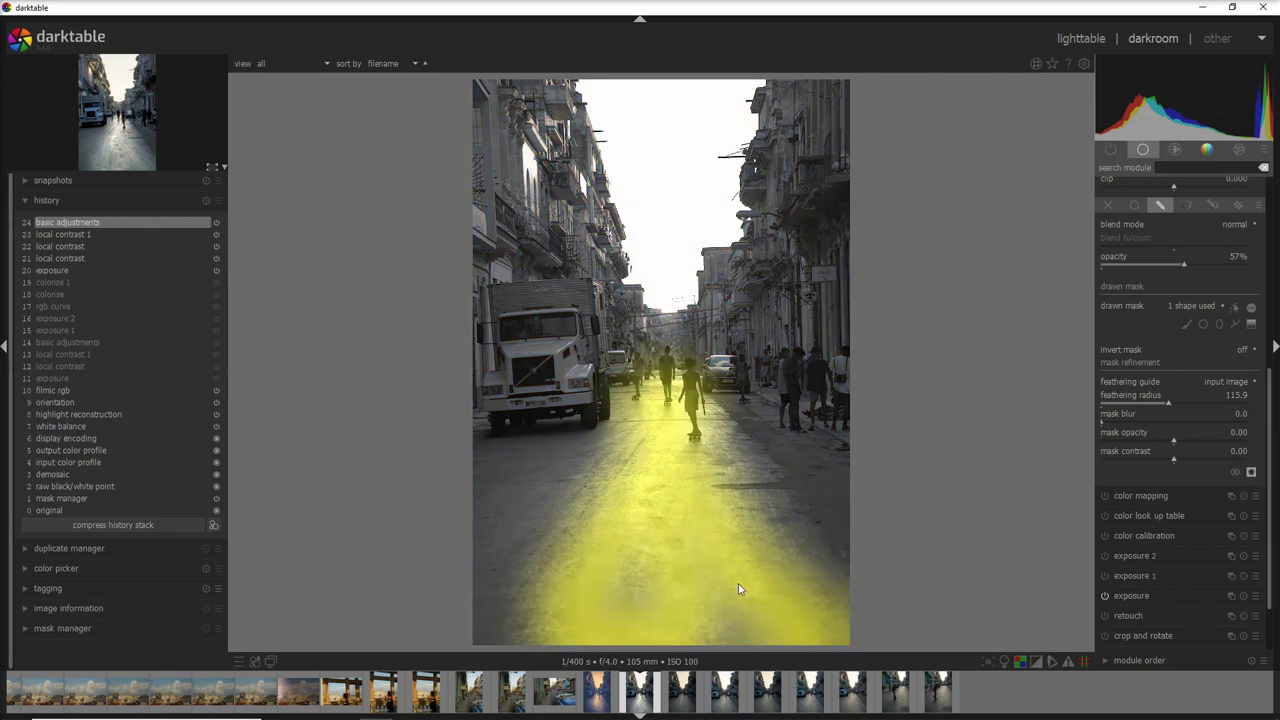
click(1235, 307)
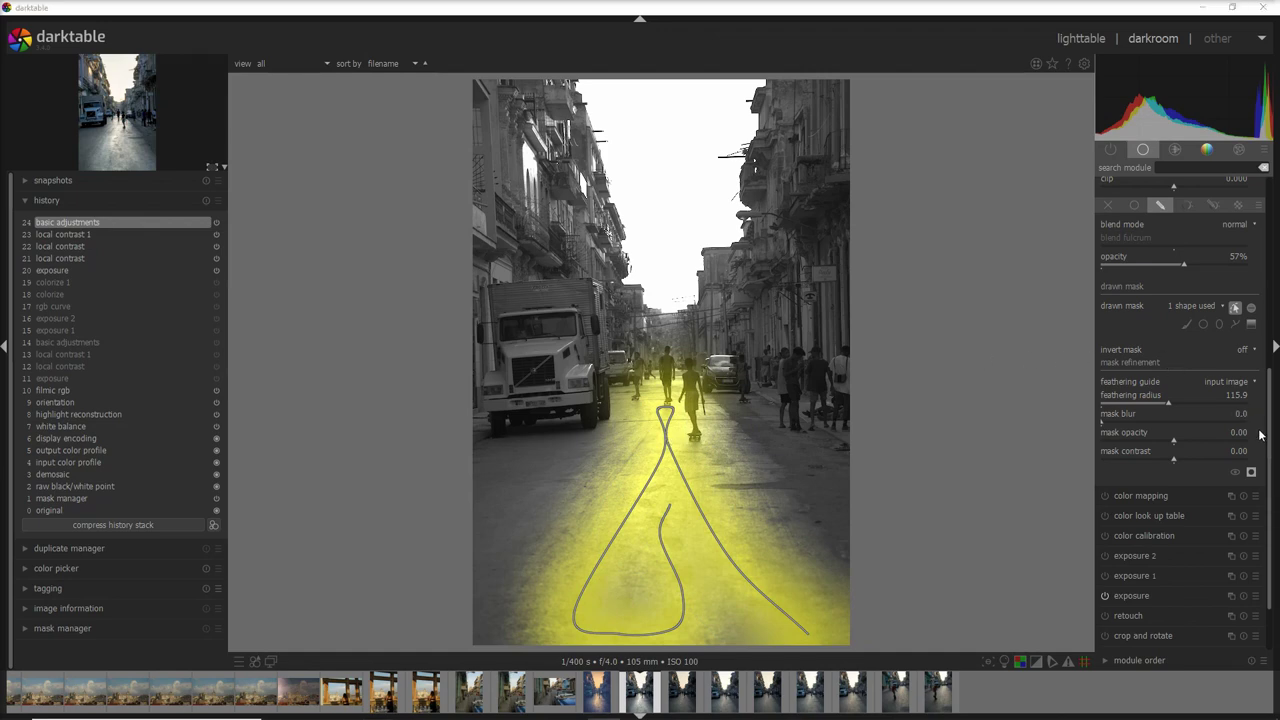
drag(1271, 444, 1278, 385)
scroll(1200, 320, up, 5)
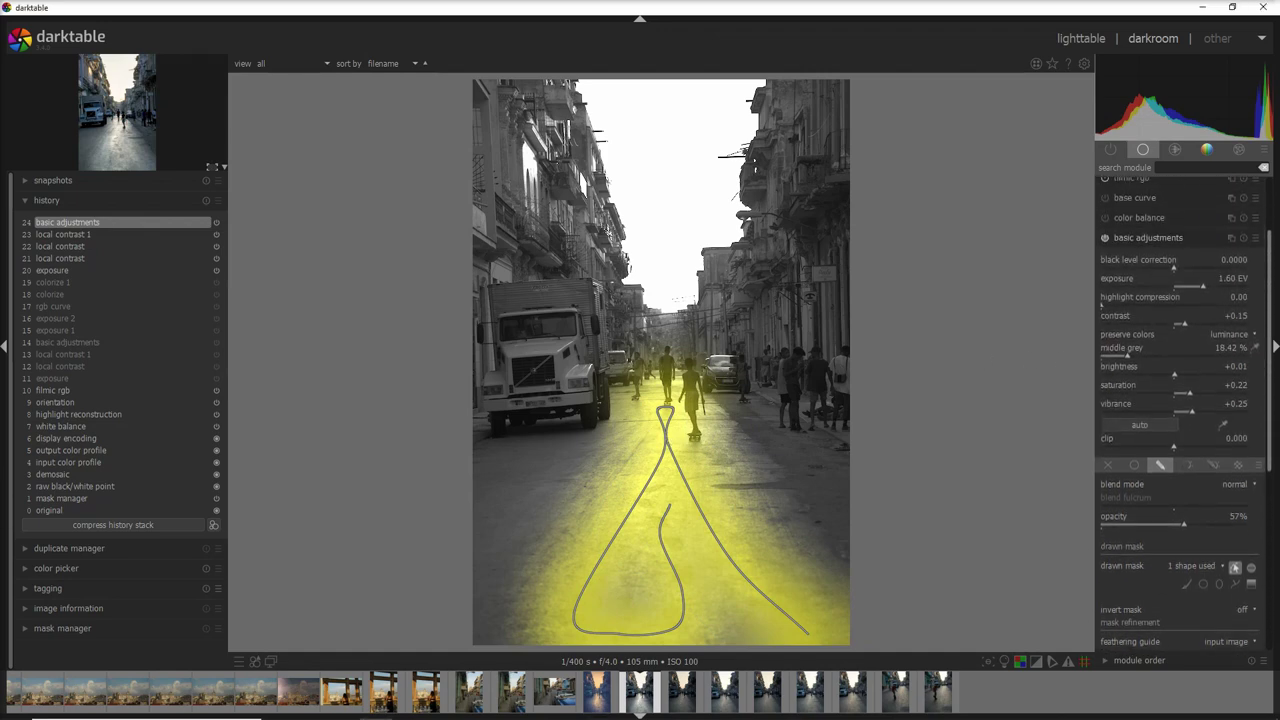
click(1197, 256)
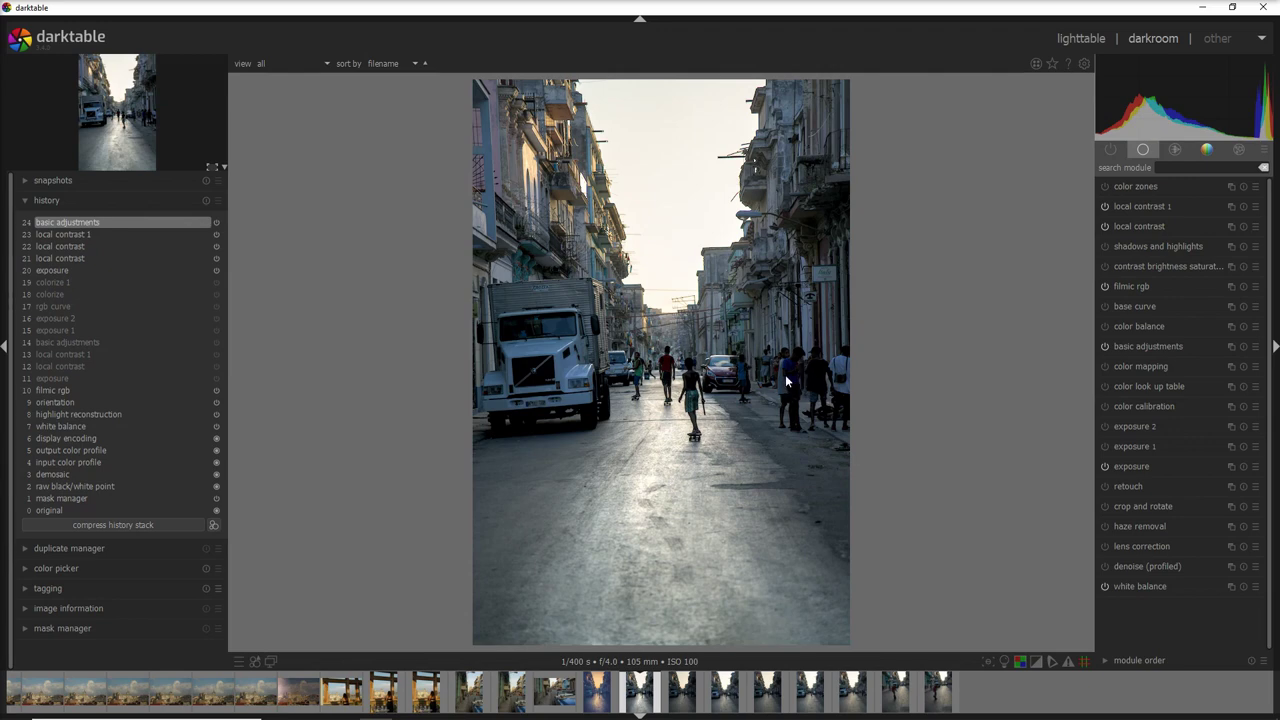
- Show exposure 1's four-shape mask over the people mid-street
click(1134, 446)
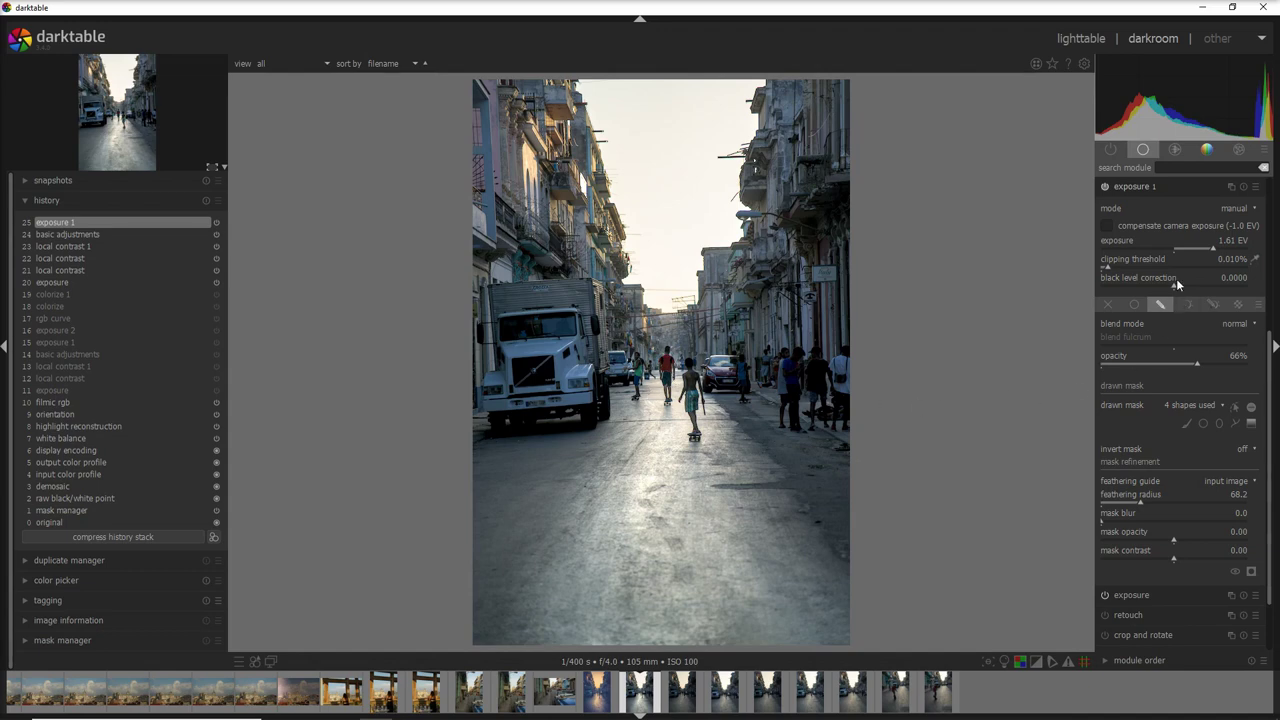
click(1251, 571)
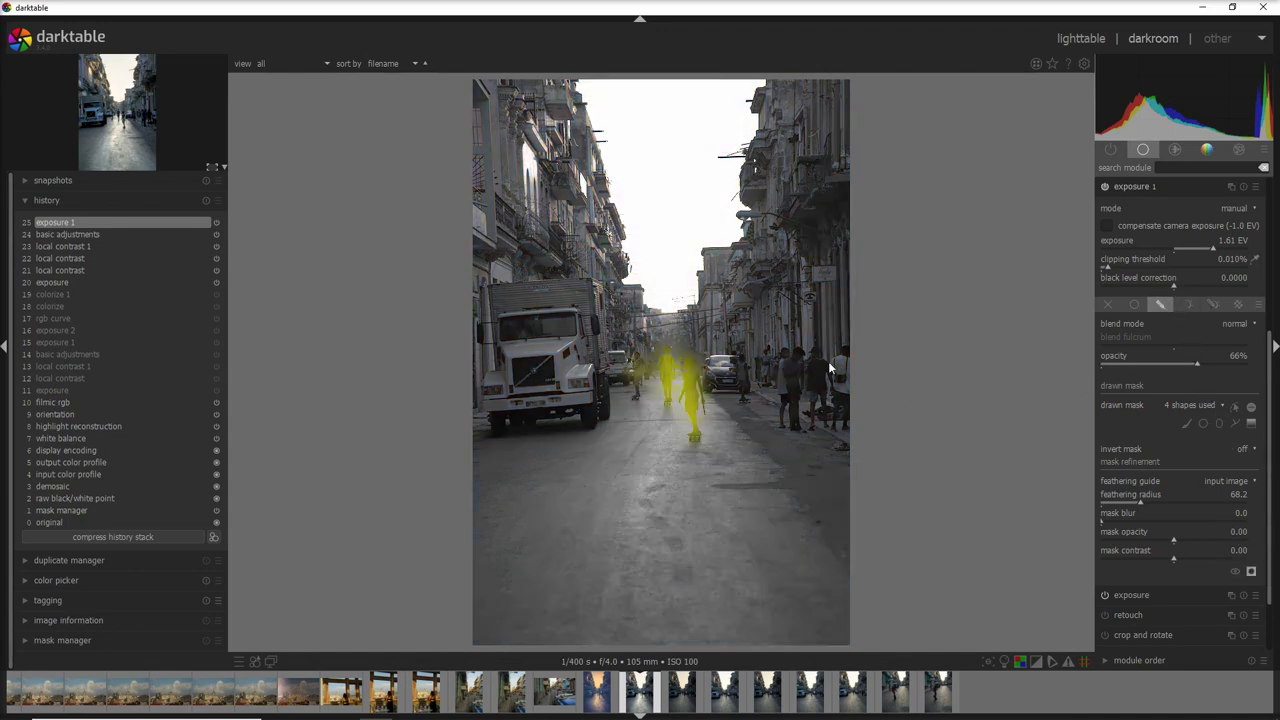
click(1235, 406)
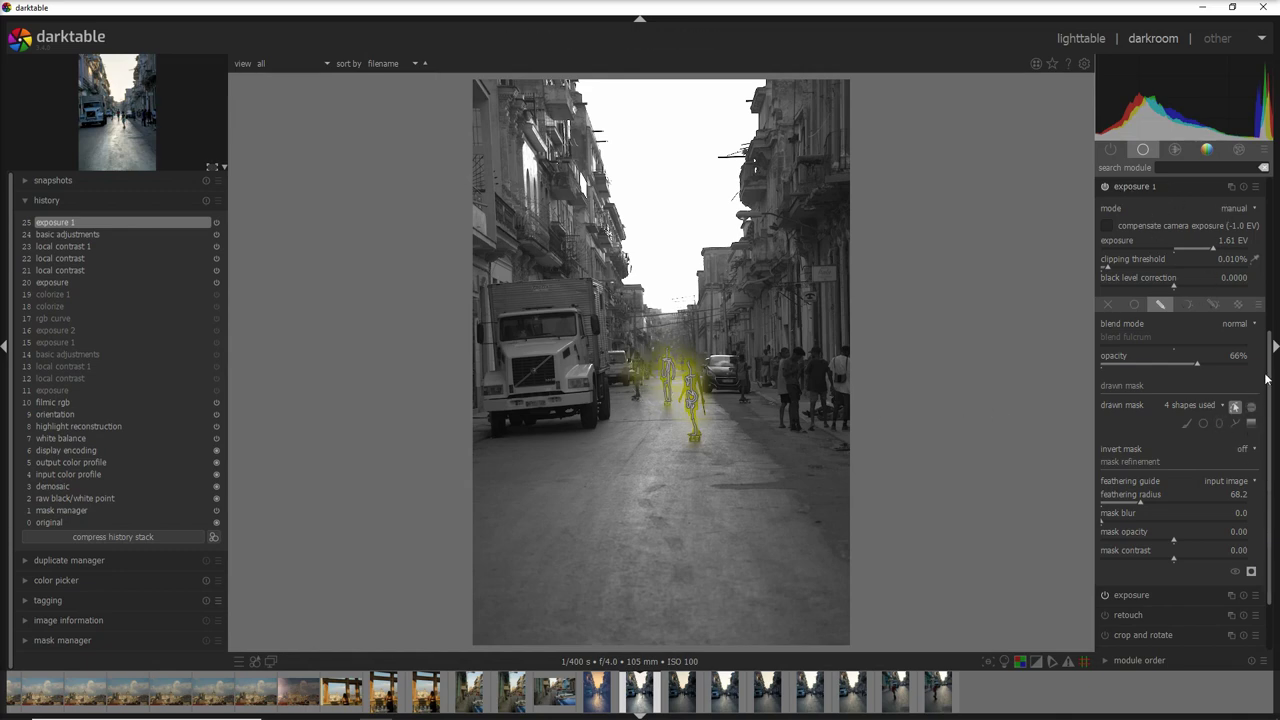
- Compare the photo with and without exposure 1, leaving it enabled
click(1103, 185)
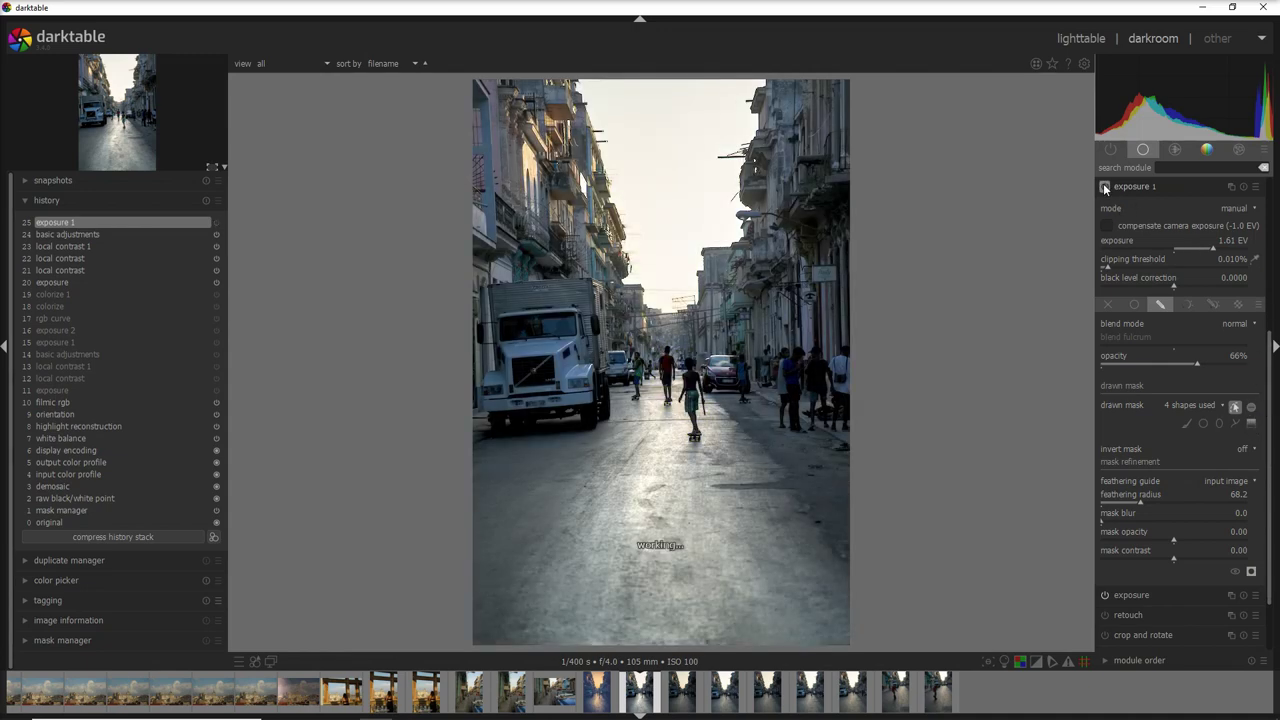
click(1104, 185)
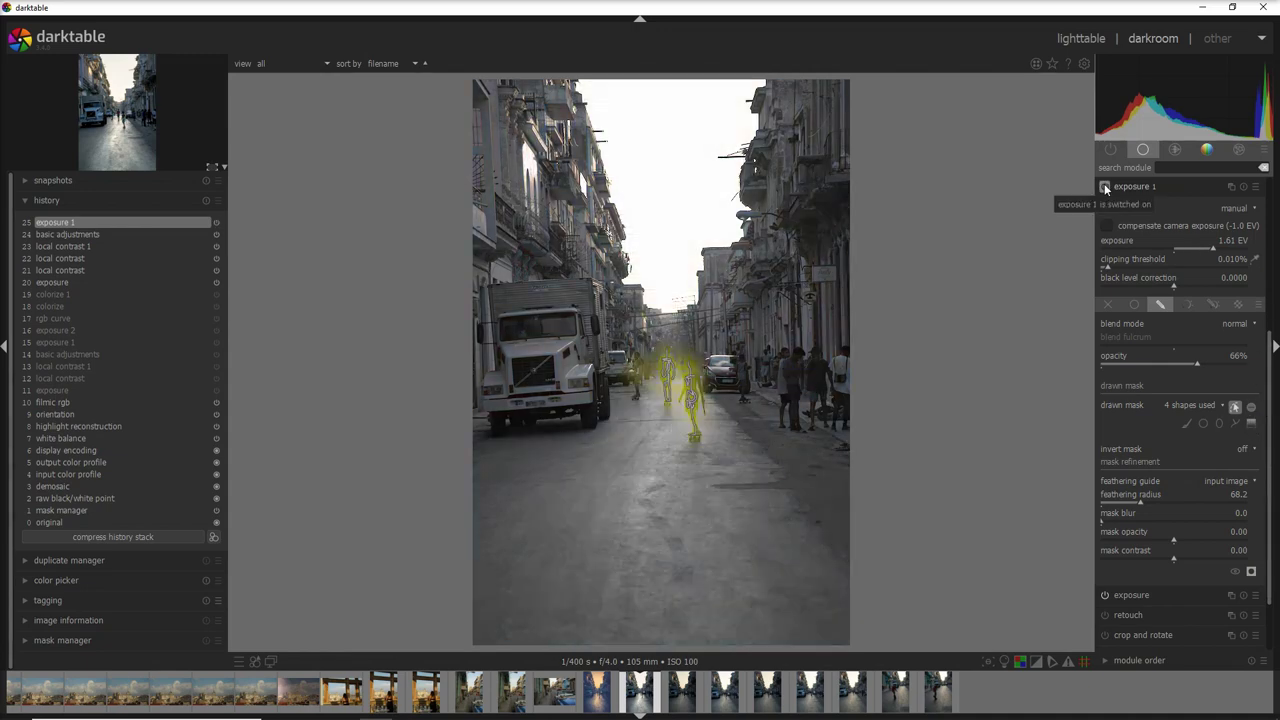
click(1235, 407)
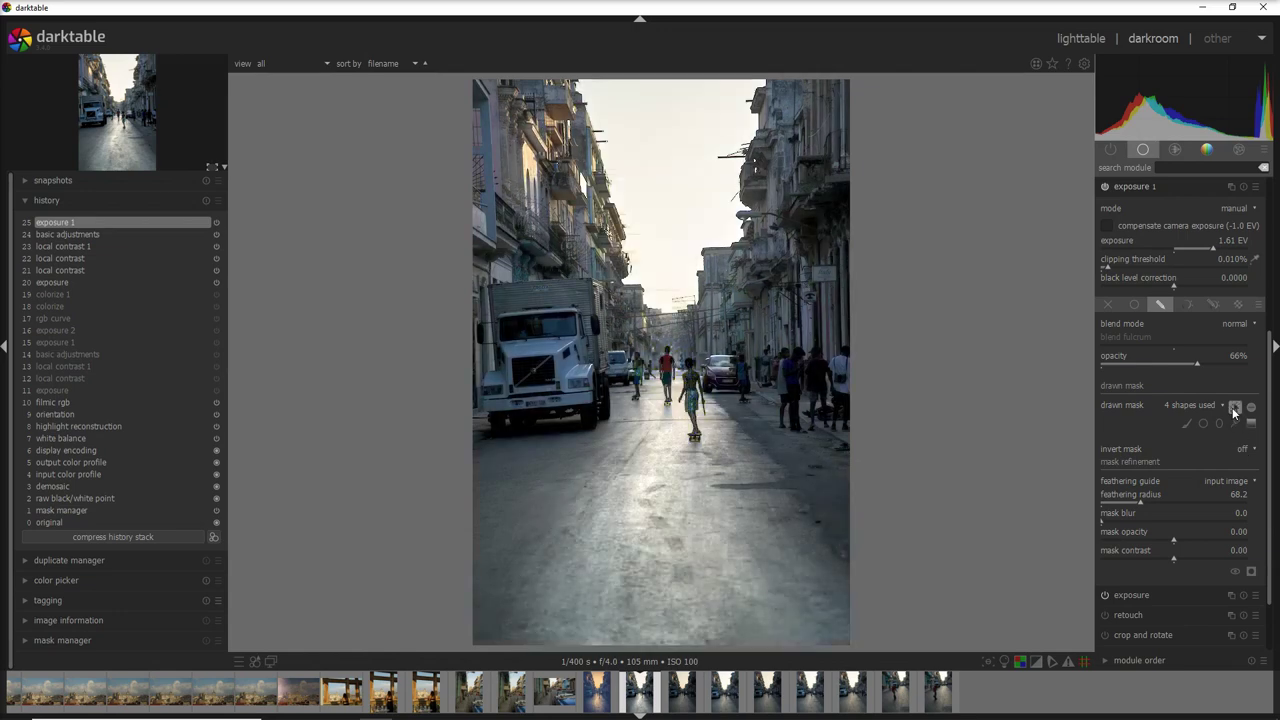
click(1105, 187)
click(1105, 187)
- Enable the exposure 2 darkening and preview its current mask
key(ctrl+v)
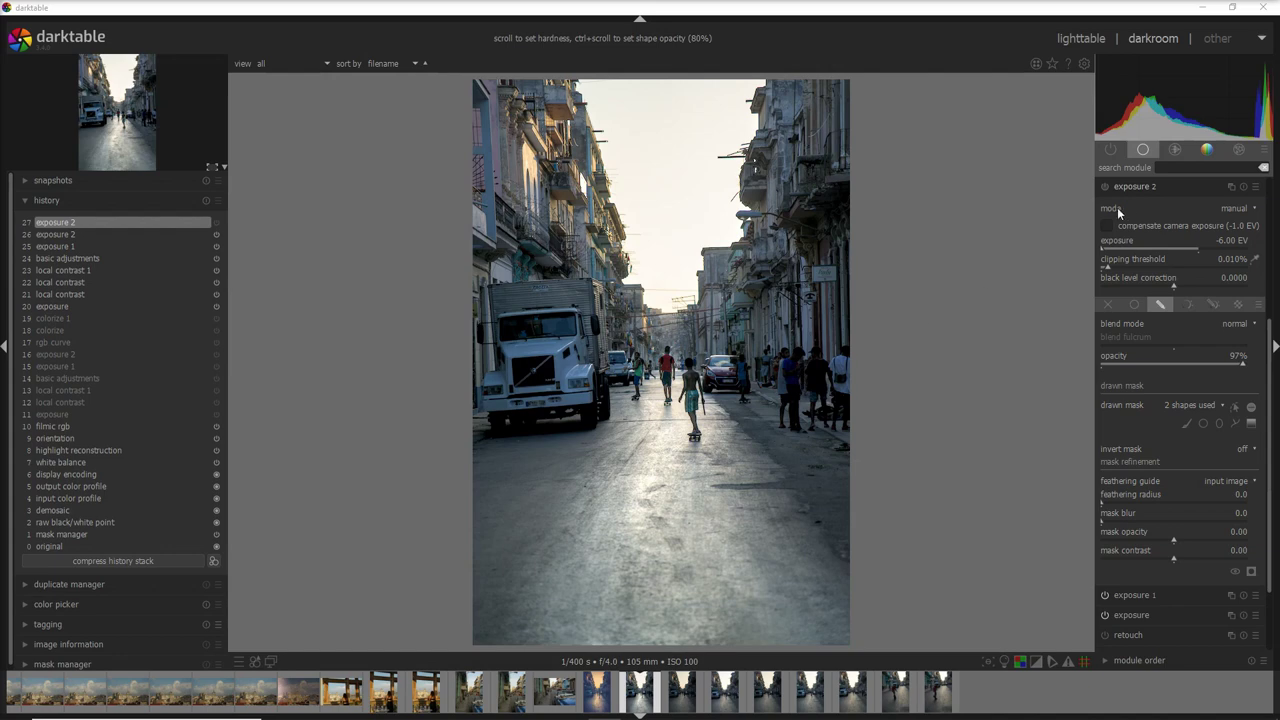
click(1162, 184)
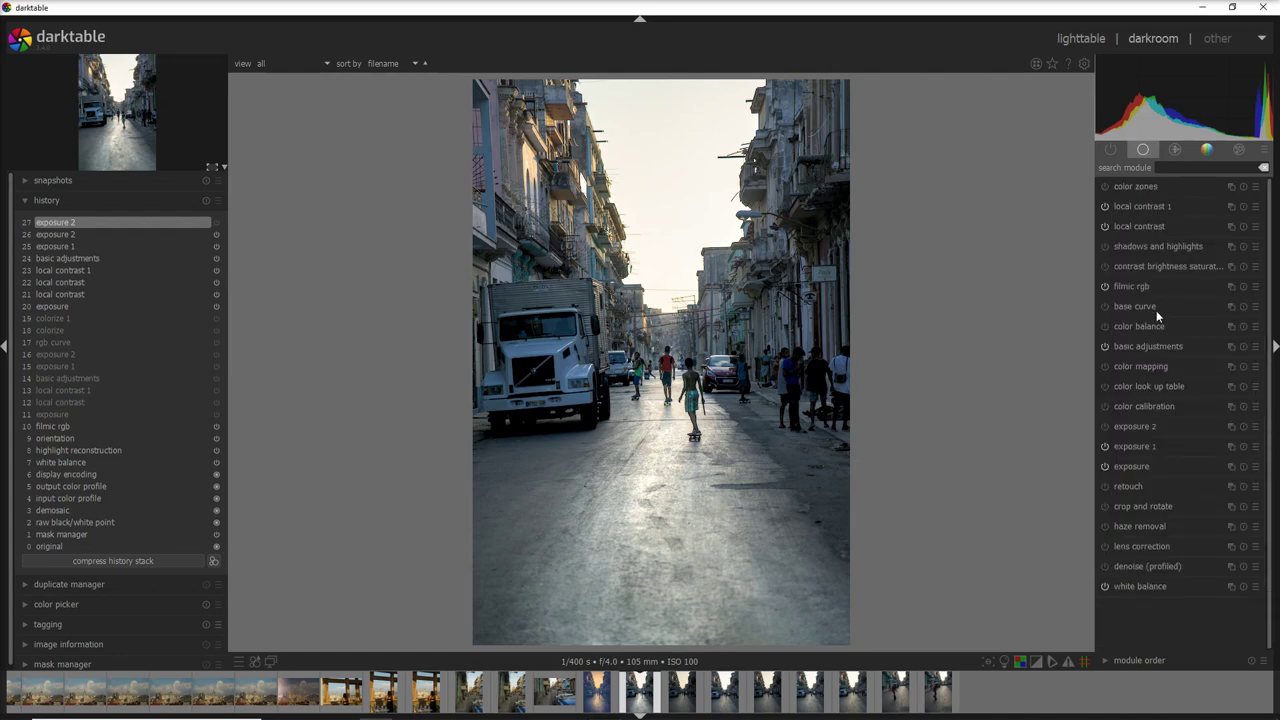
click(1105, 427)
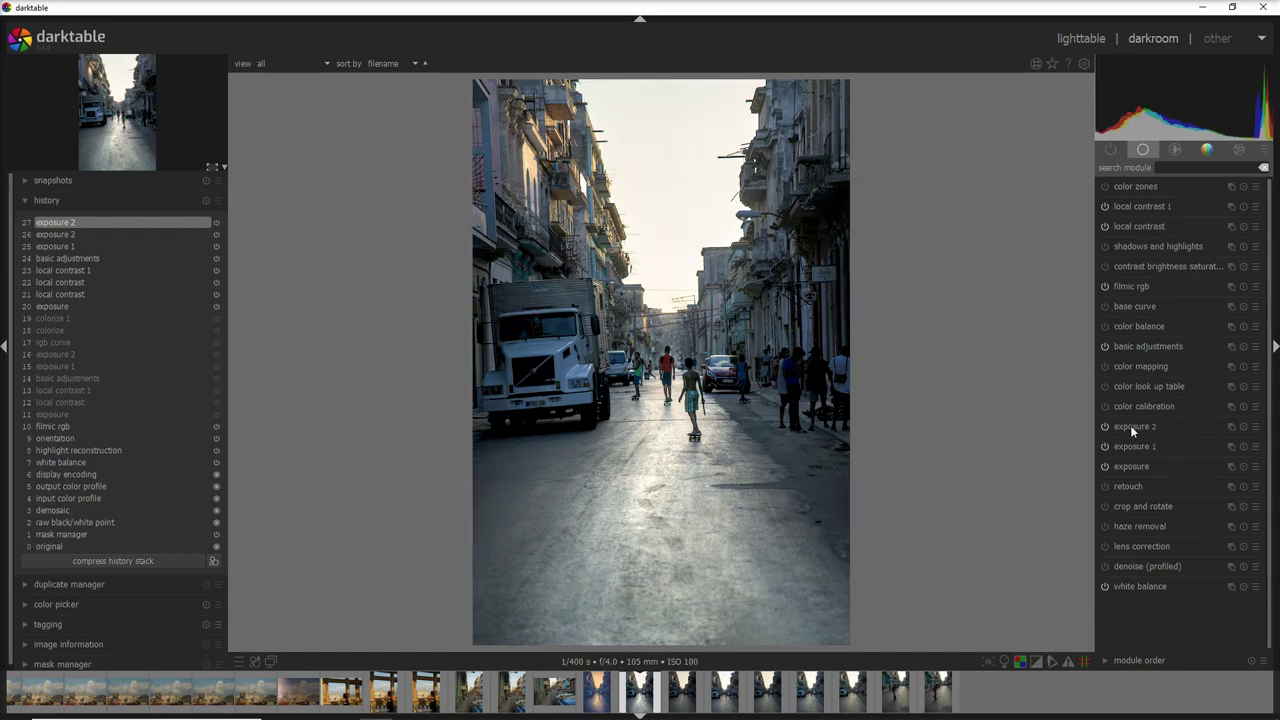
click(1130, 425)
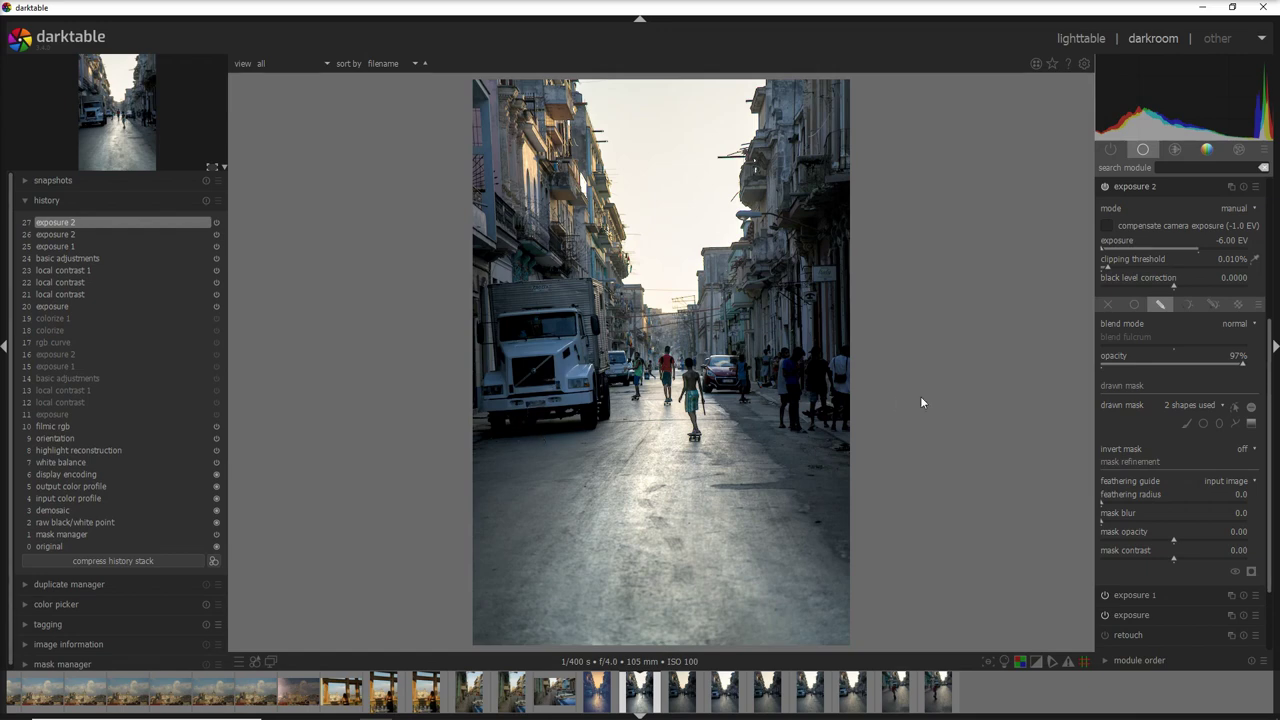
click(1251, 573)
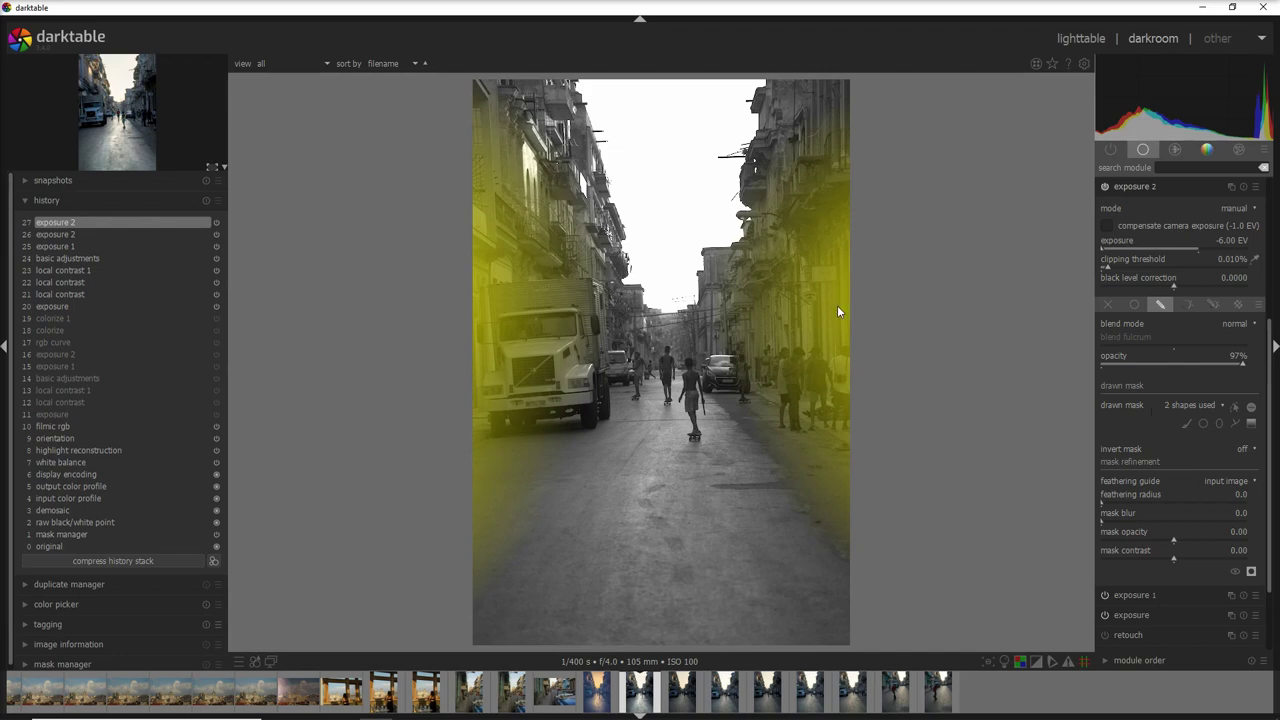
- Delete both drawn shapes from exposure 2's mask, zooming out to 5%
click(1235, 406)
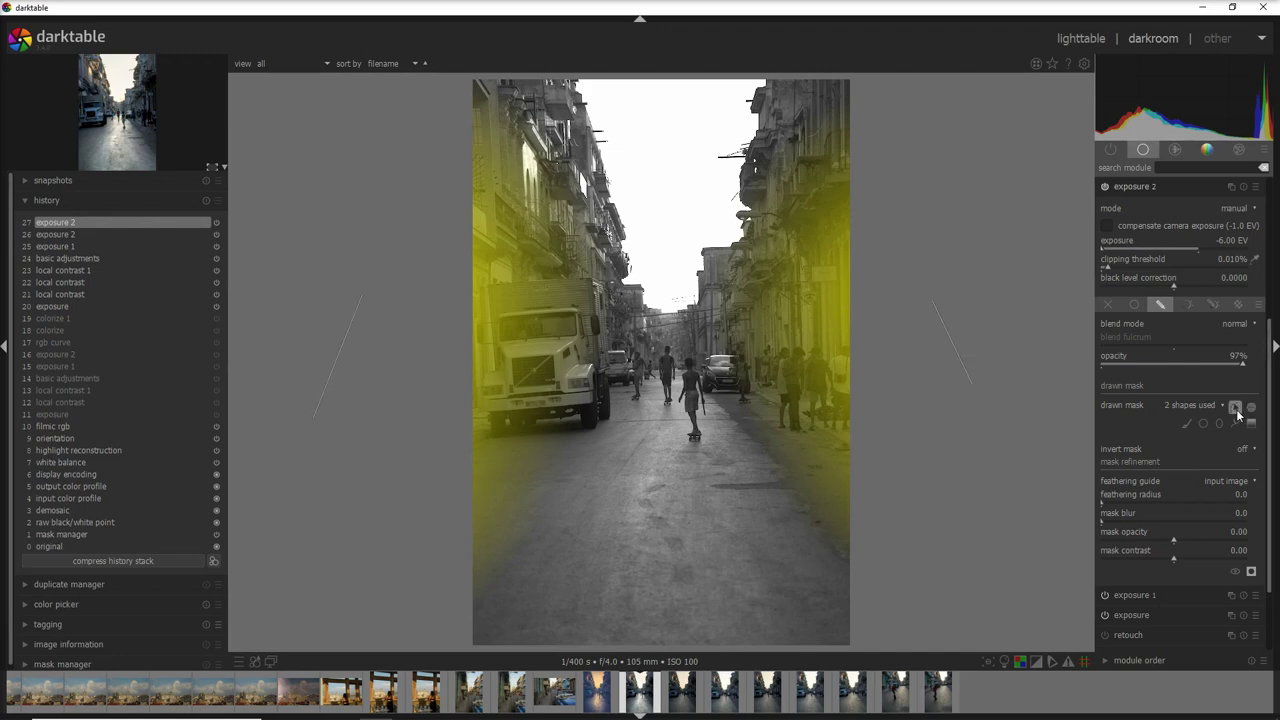
right_click(967, 372)
right_click(346, 340)
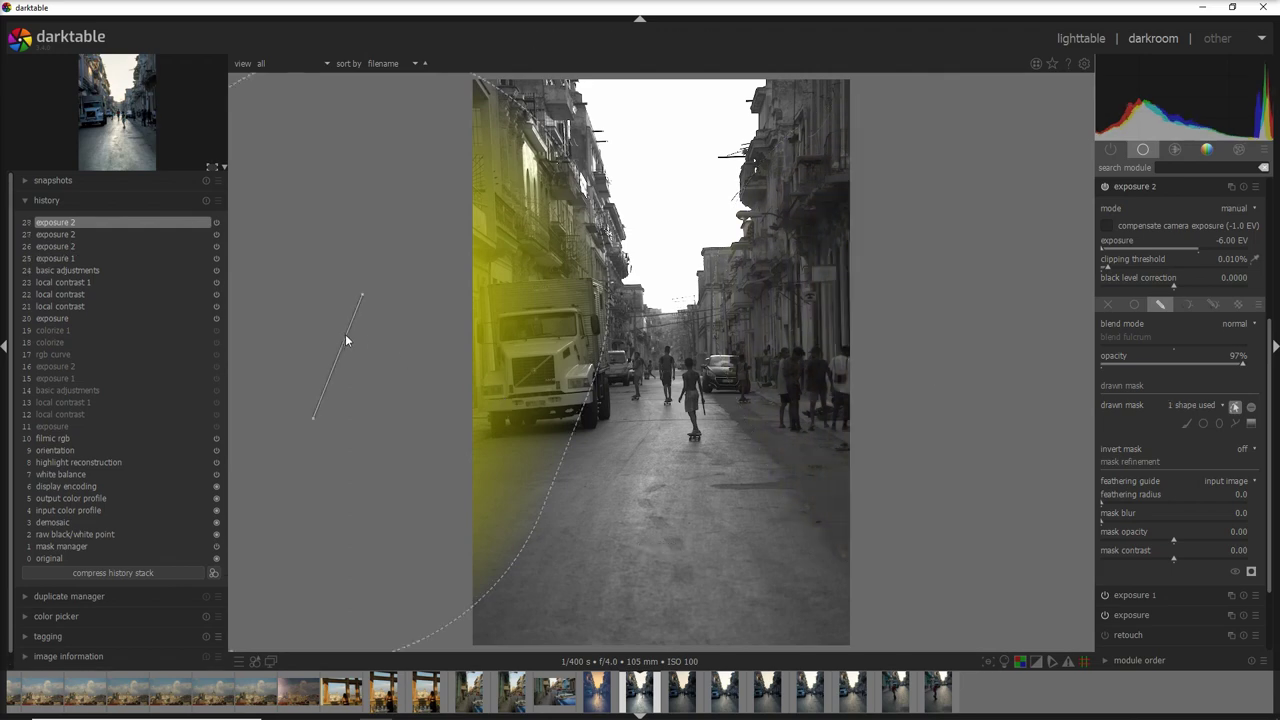
click(224, 168)
click(233, 173)
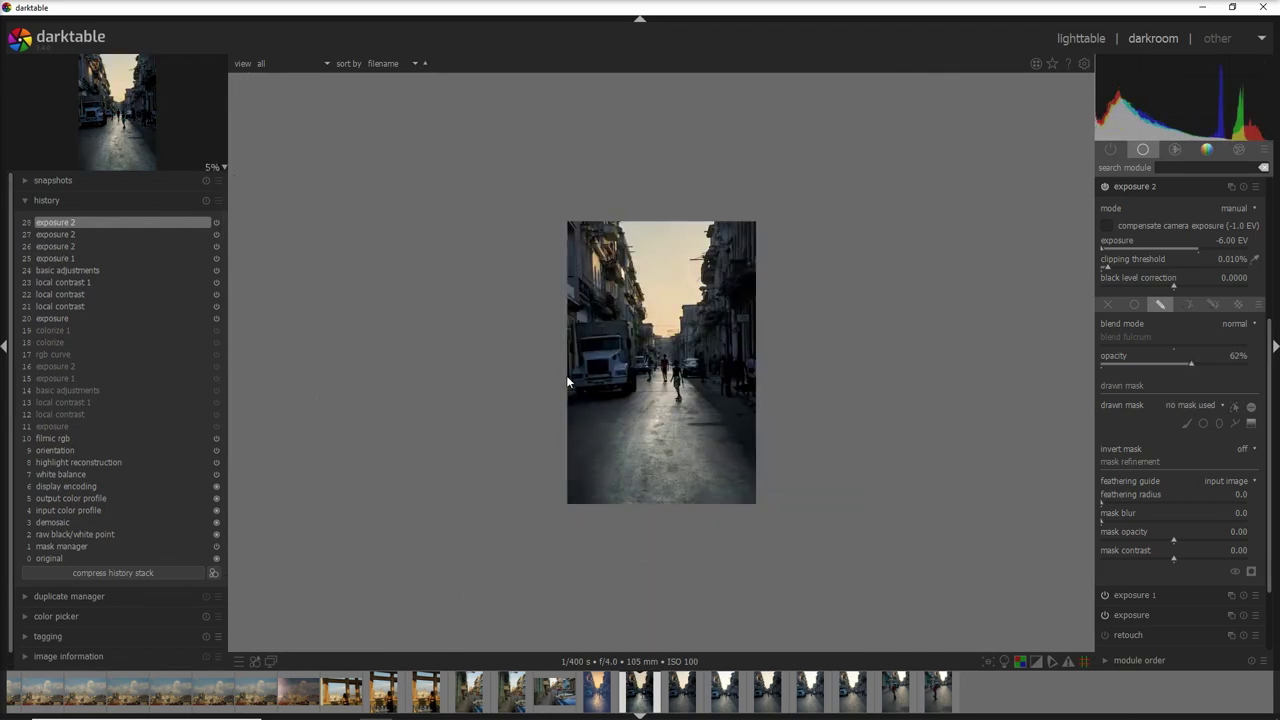
- Paint a feathered brush stroke just left of the photo for exposure 2
click(1187, 425)
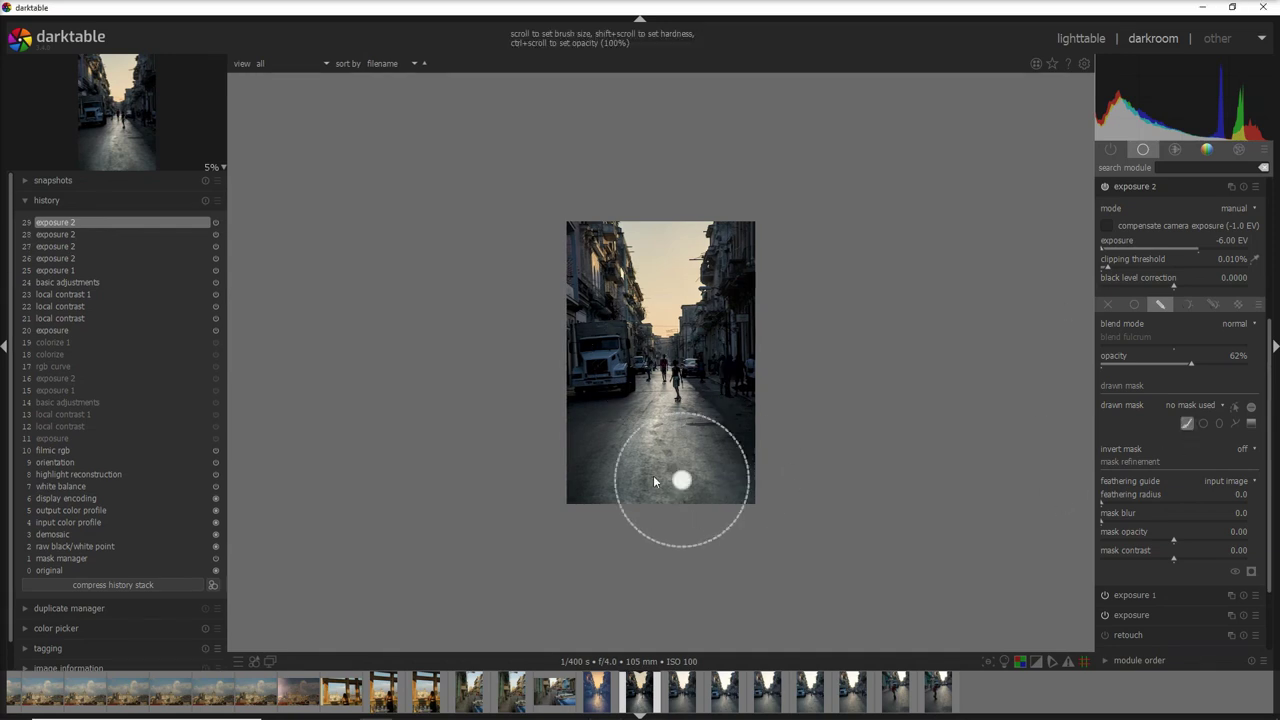
mouse_move(509, 324)
mouse_down()
mouse_move(523, 369)
mouse_move(504, 401)
mouse_up()
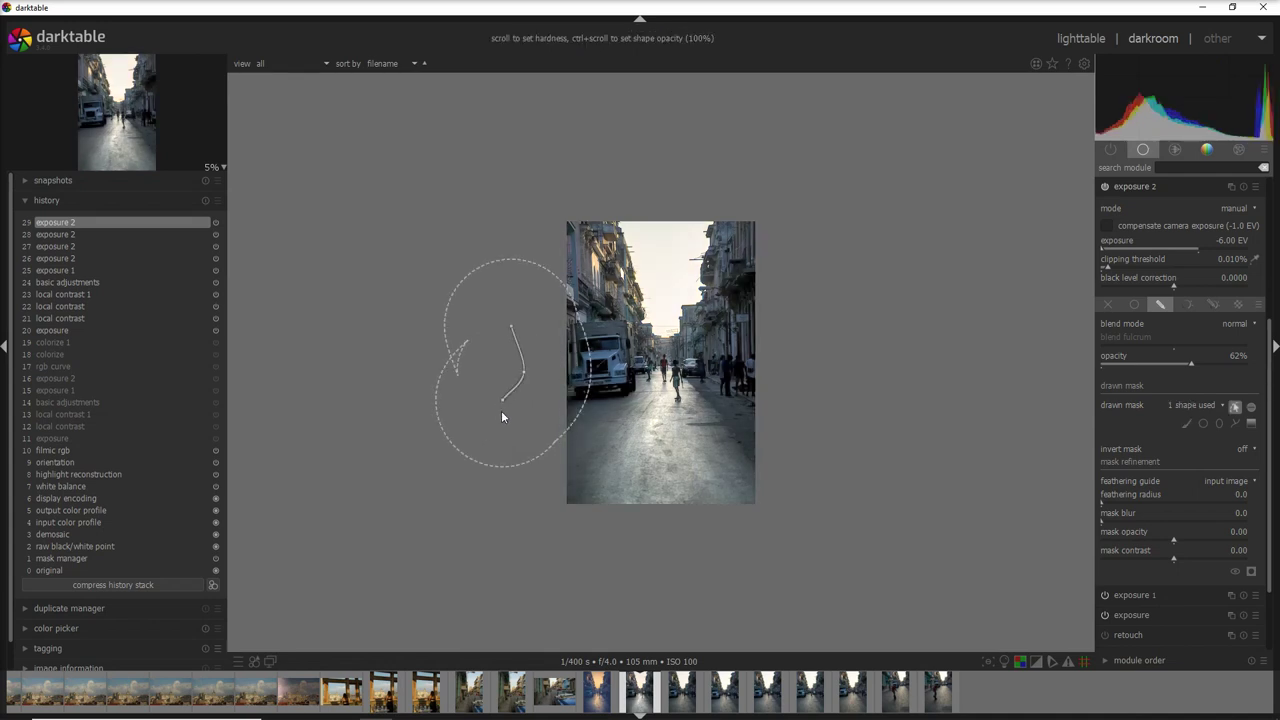
drag(1102, 502, 1112, 503)
scroll(519, 390, up, 2)
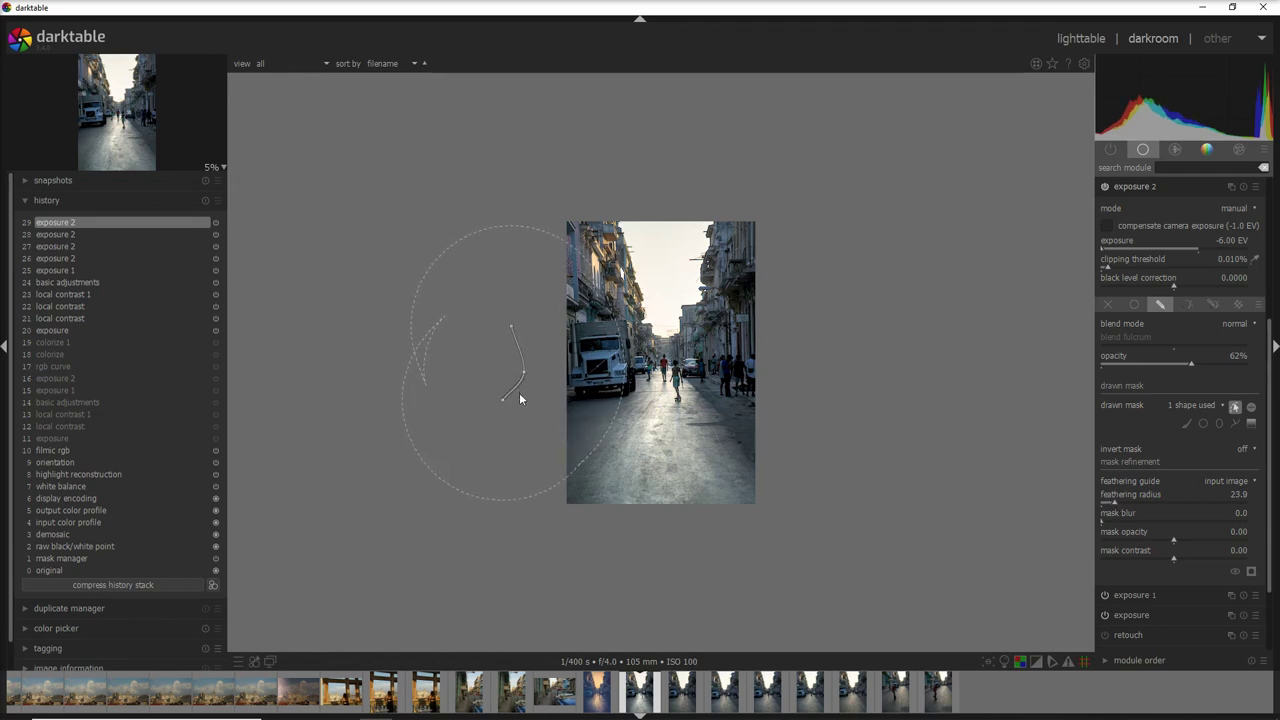
drag(519, 395, 527, 390)
- Add a second stroke right of the photo and compare exposure 2 off and on
click(1187, 423)
mouse_move(797, 318)
mouse_down()
mouse_move(771, 360)
mouse_move(800, 422)
mouse_up()
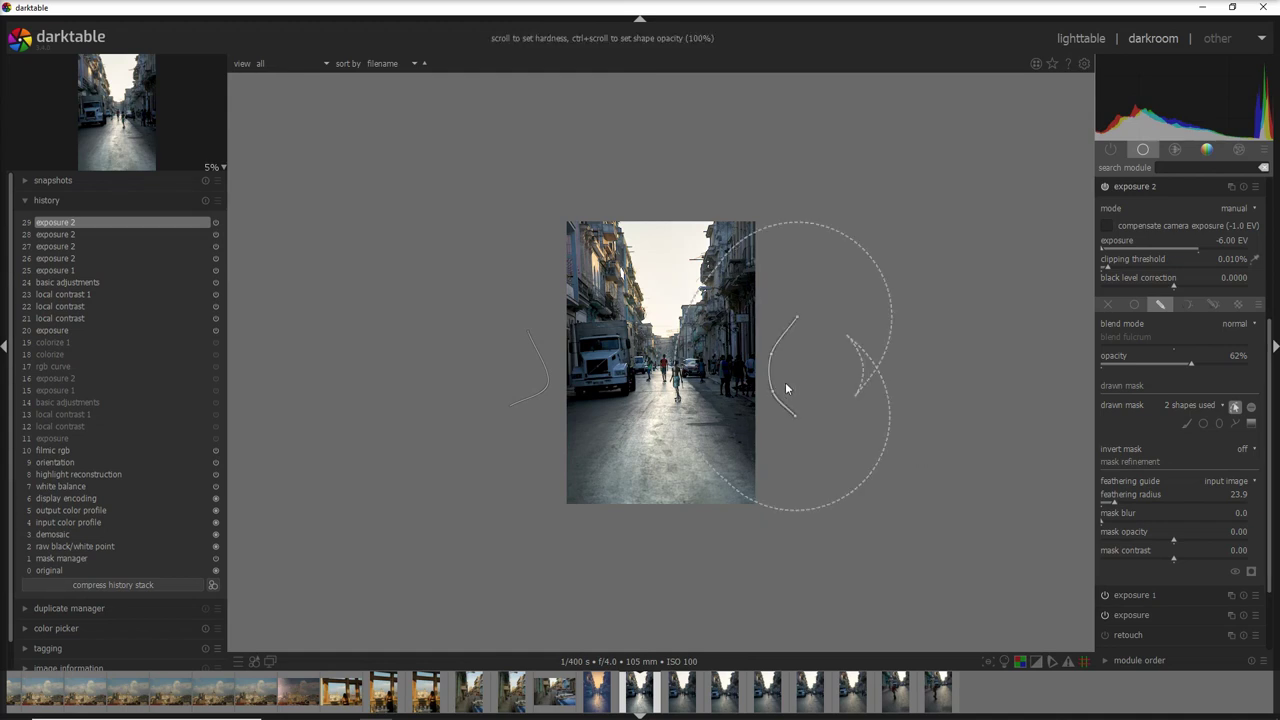
ctrl+scroll(786, 388, down, 2)
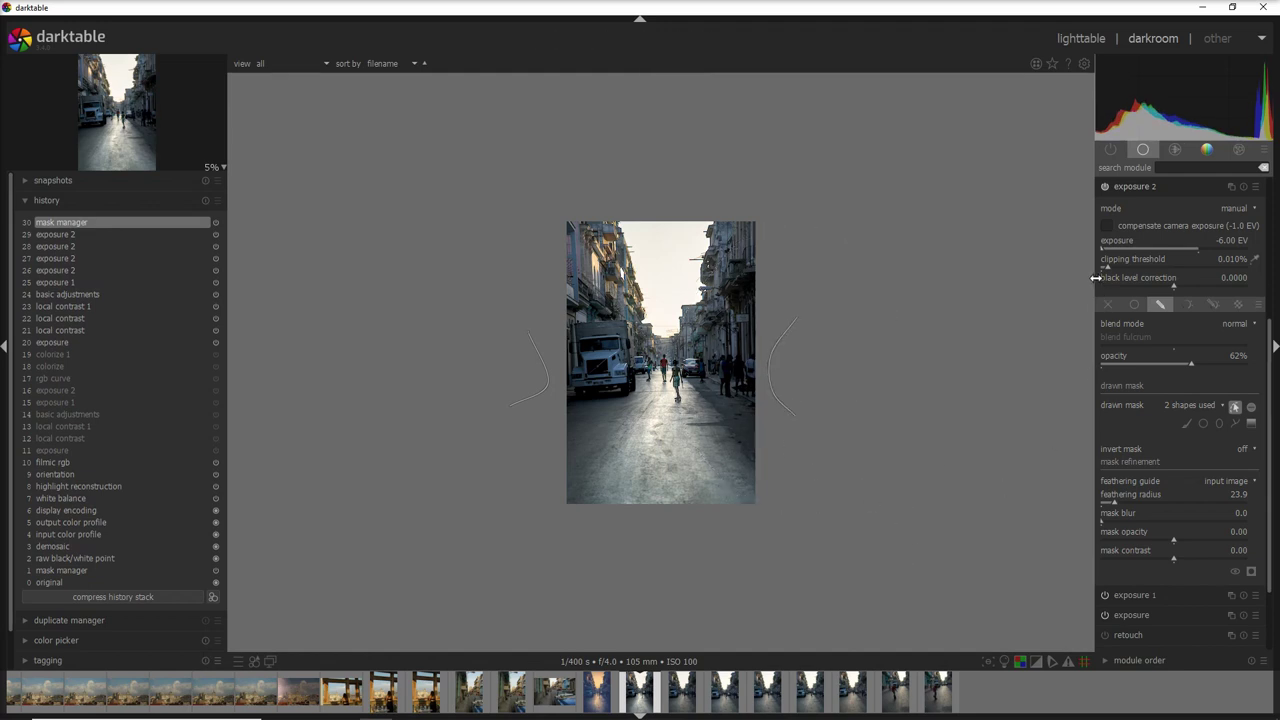
click(1105, 188)
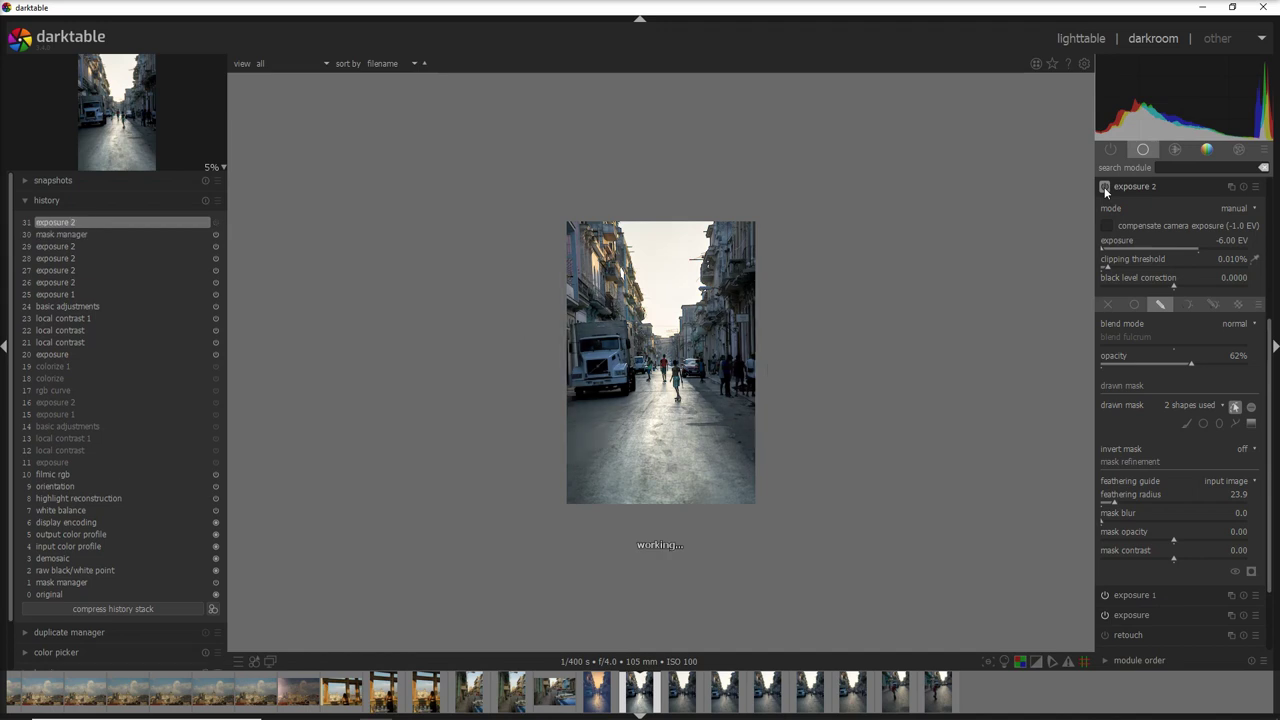
click(1105, 188)
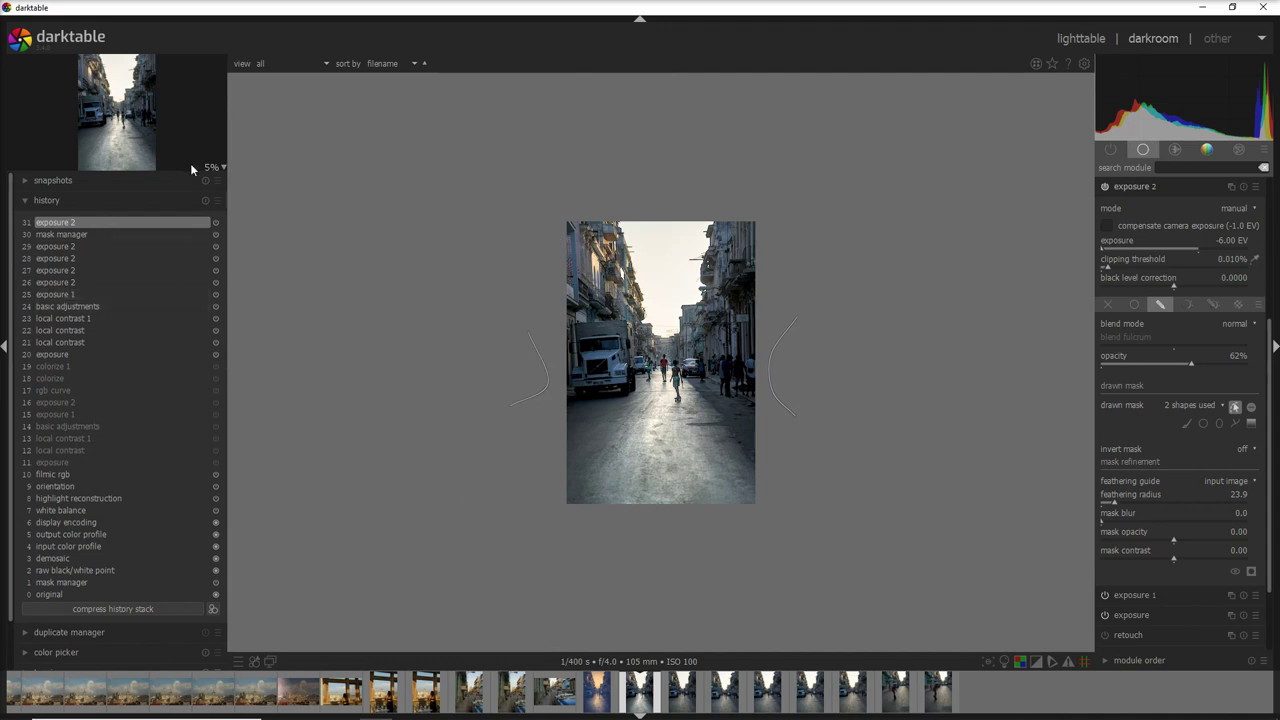
- Fit the photo to the view, compare exposure 2 off, and reshape its left-side mask path
click(224, 166)
click(238, 182)
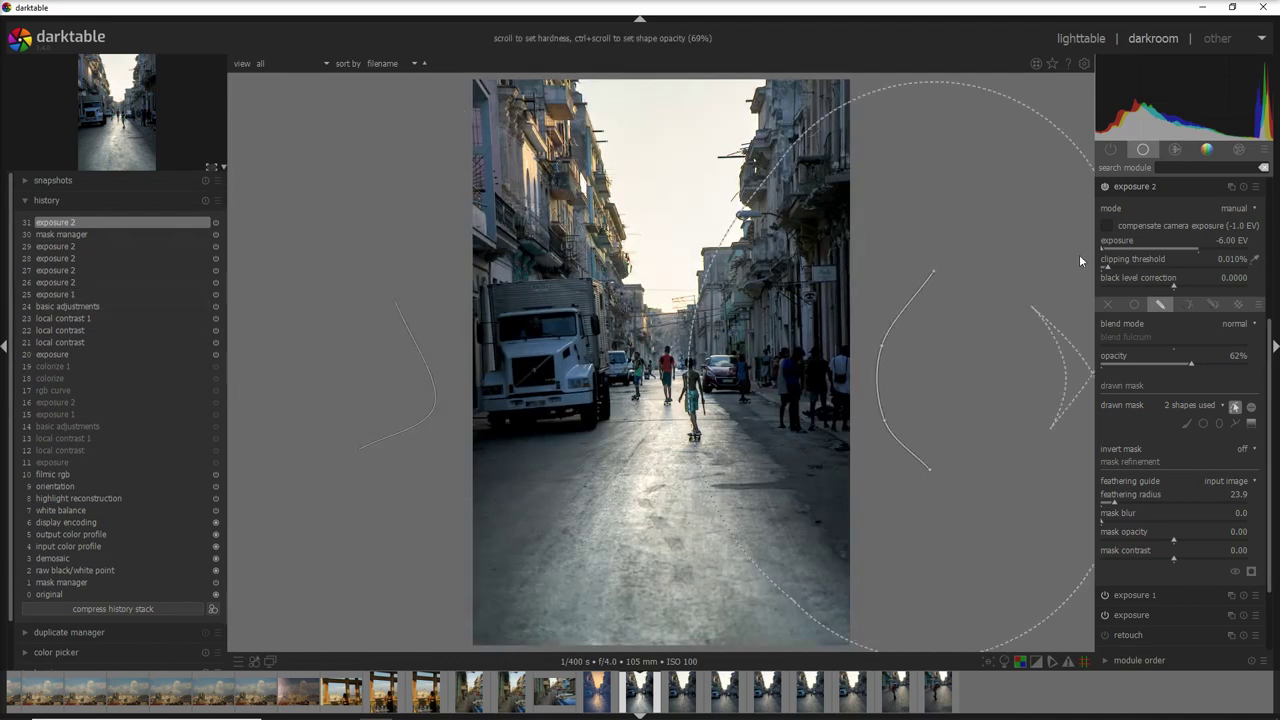
click(1105, 188)
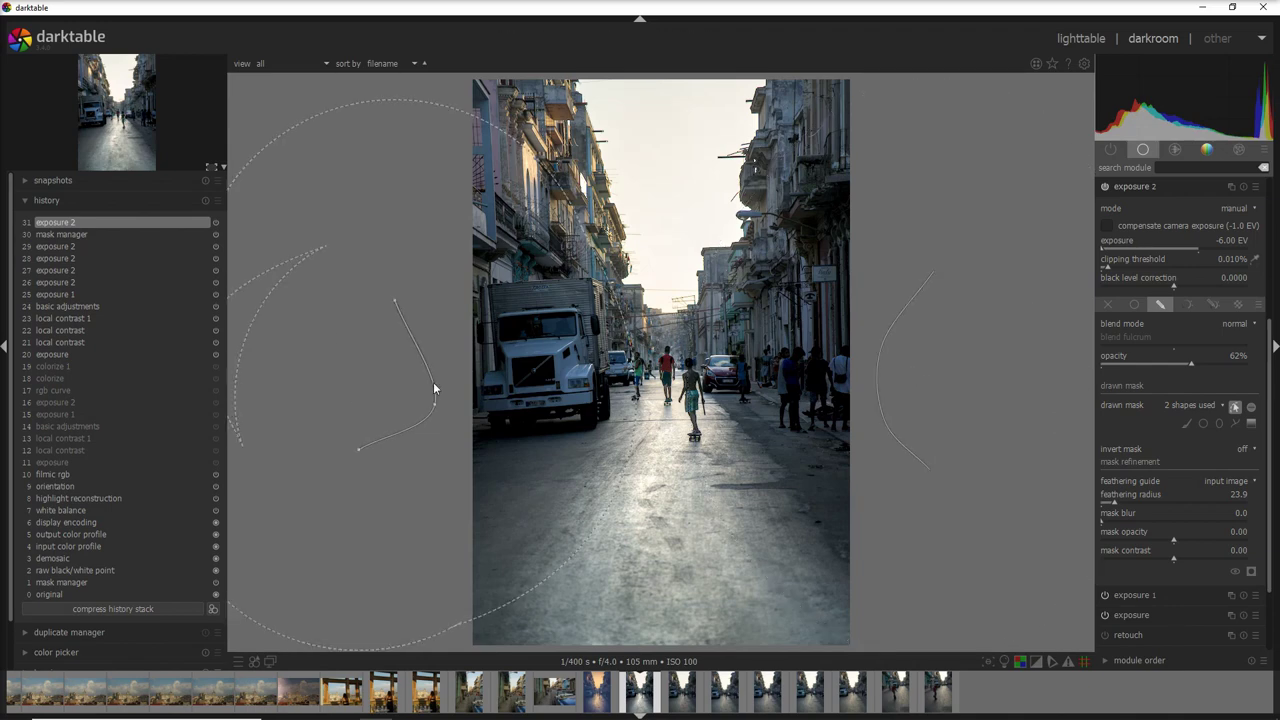
drag(436, 382, 448, 384)
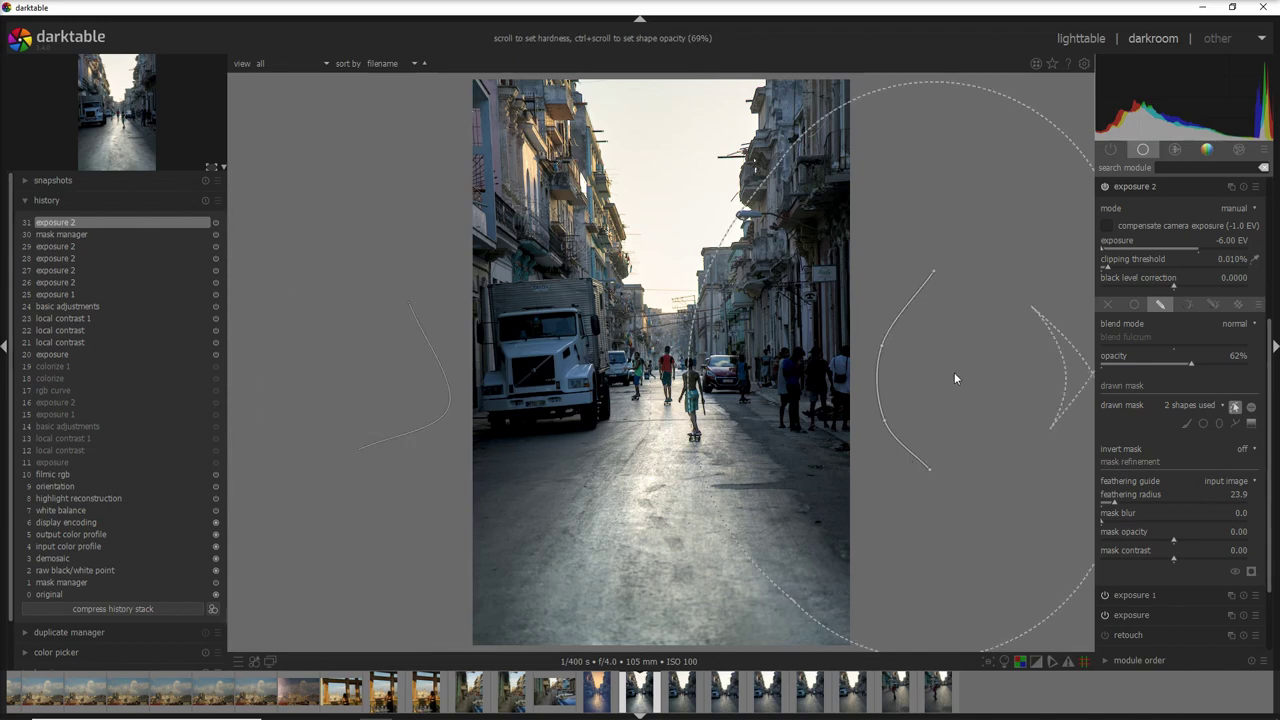
click(1171, 186)
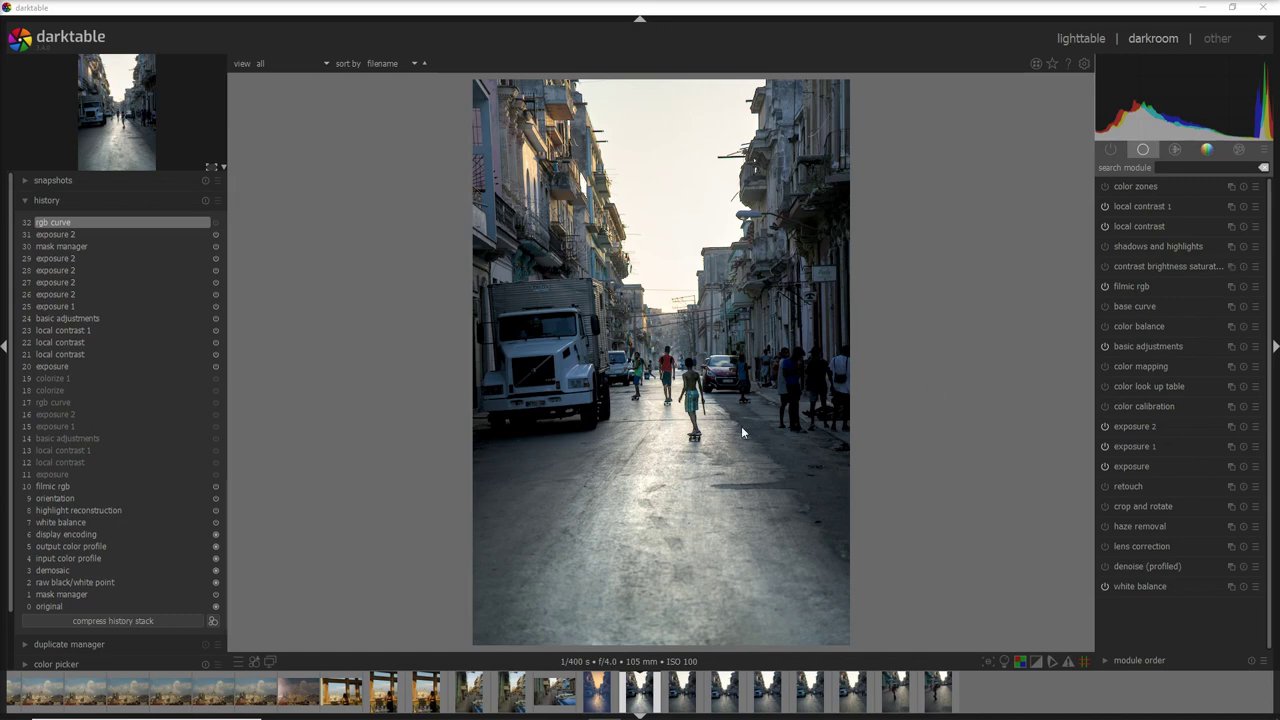
- Enable rgb curve in RGB independent-channels mode and add a point to the red curve
click(1208, 151)
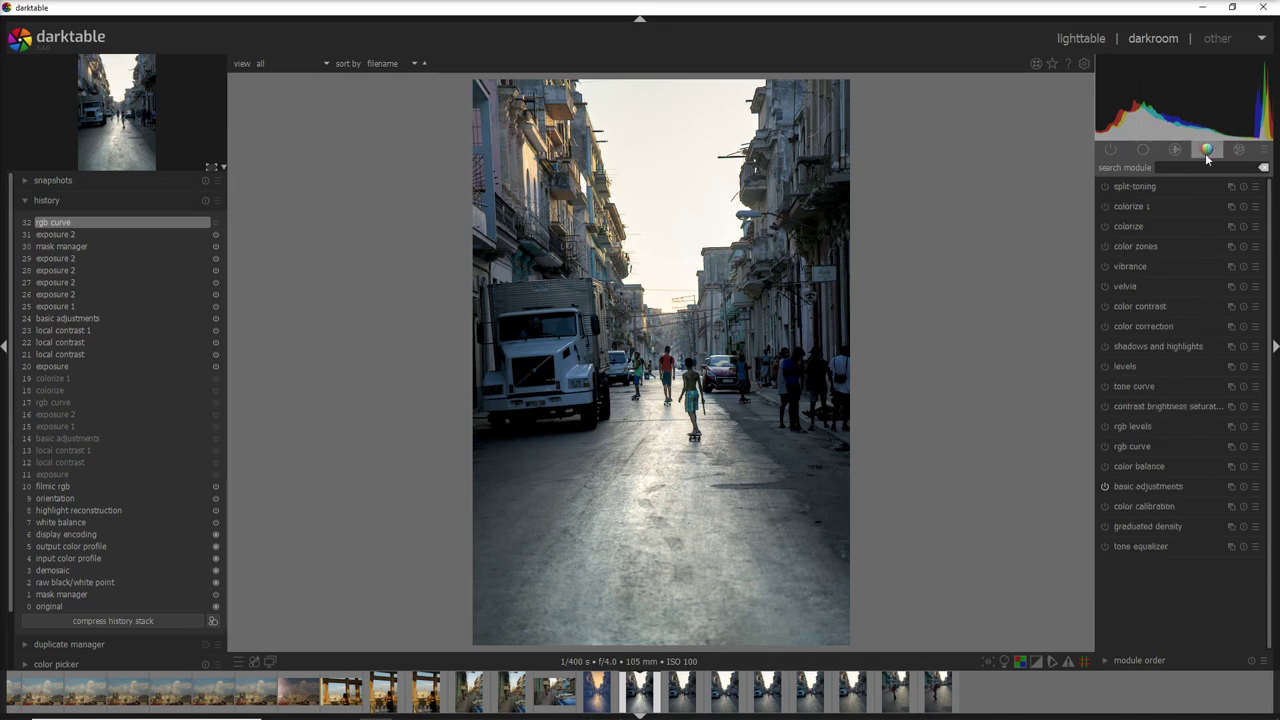
click(1146, 443)
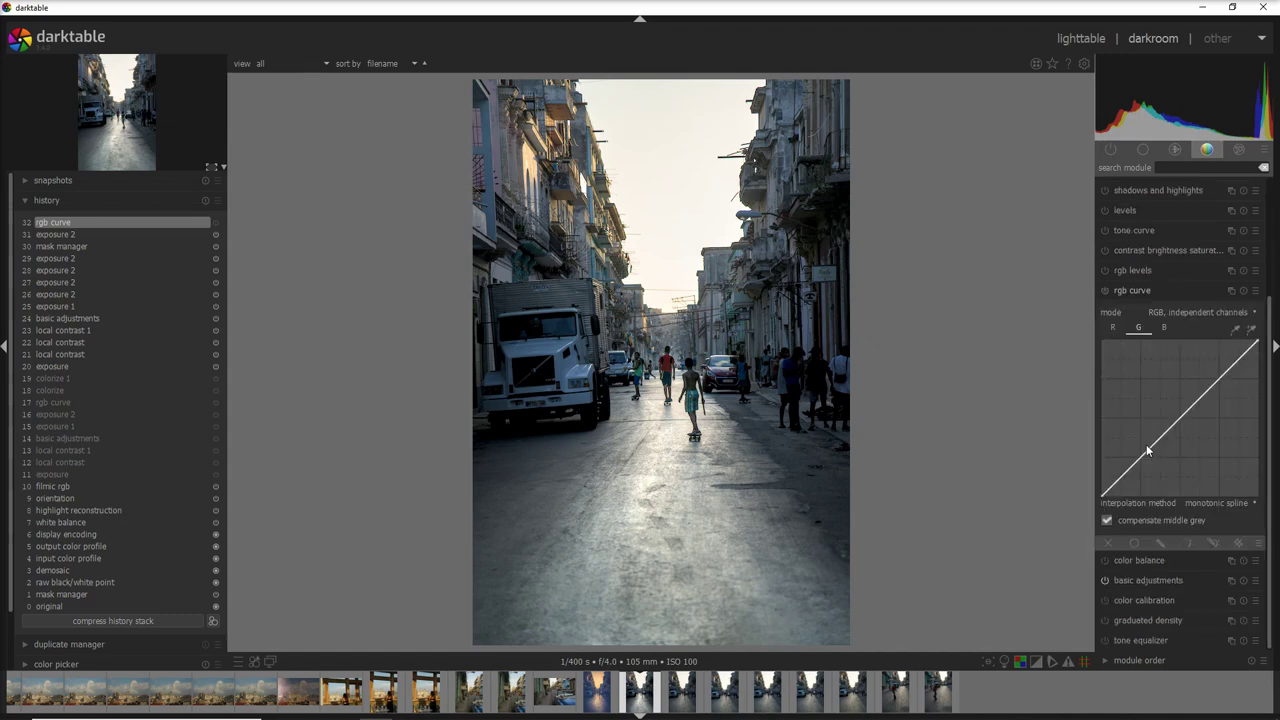
click(1104, 291)
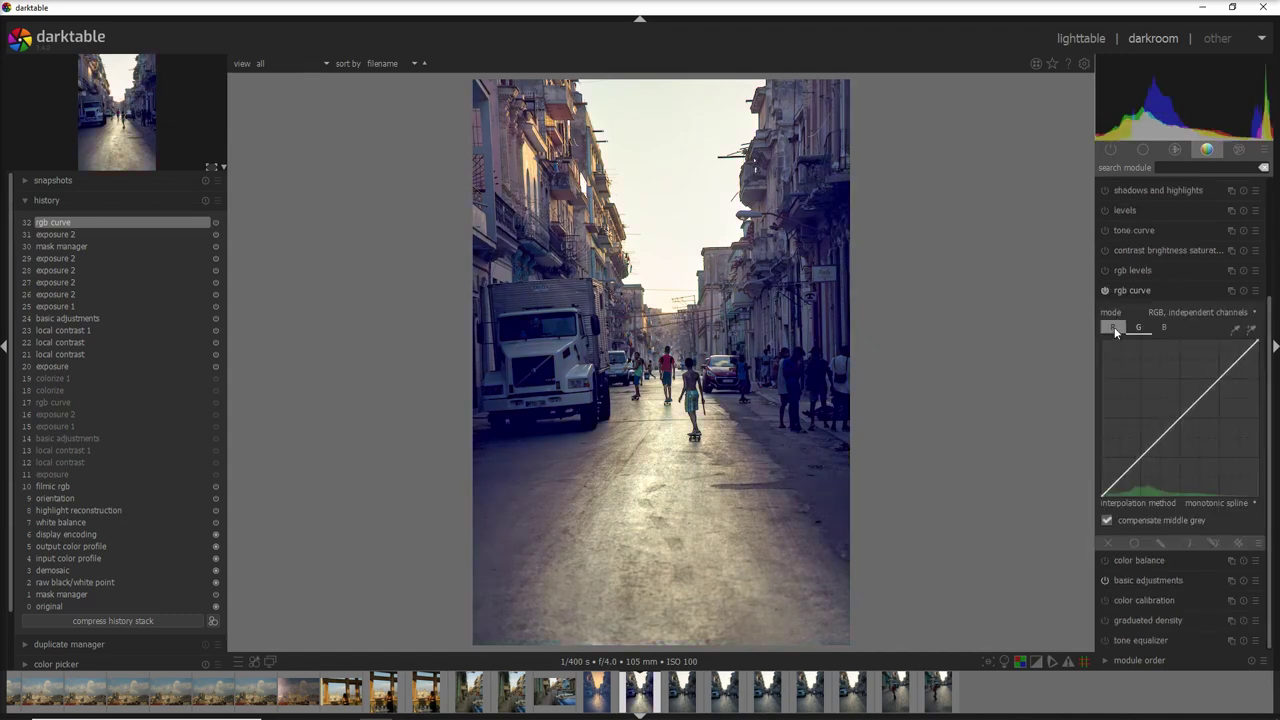
click(1190, 313)
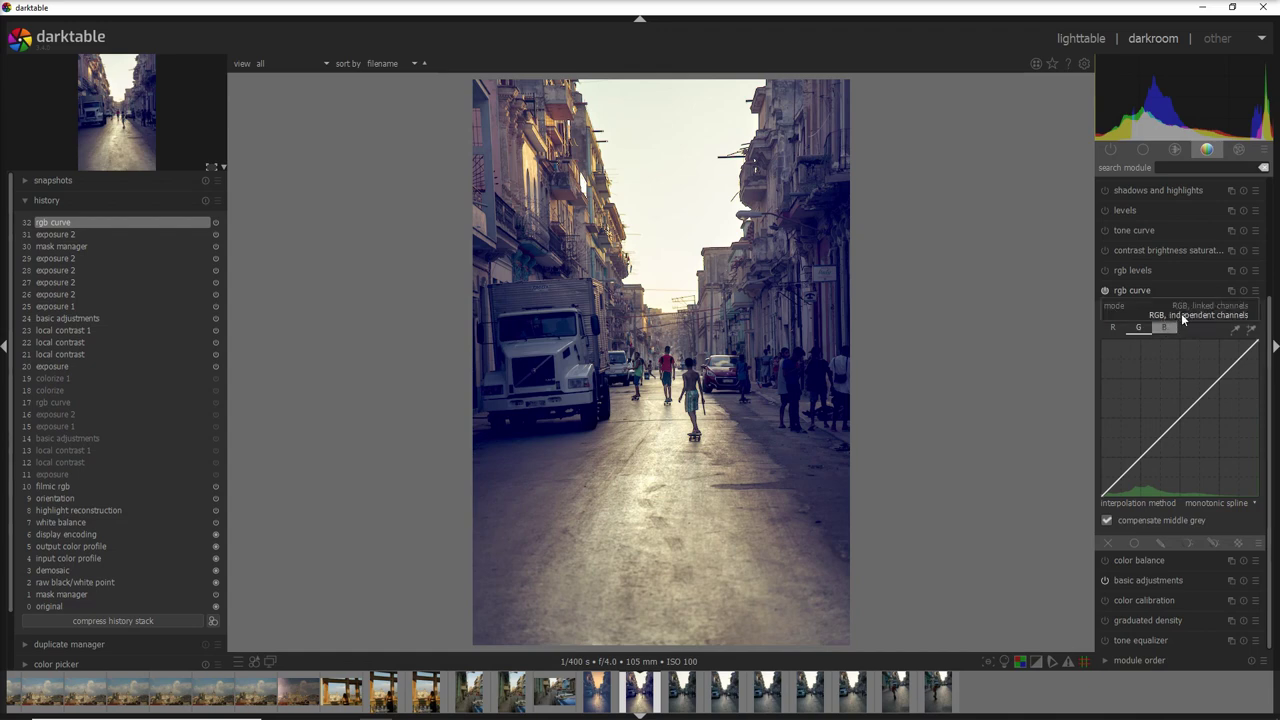
click(1198, 313)
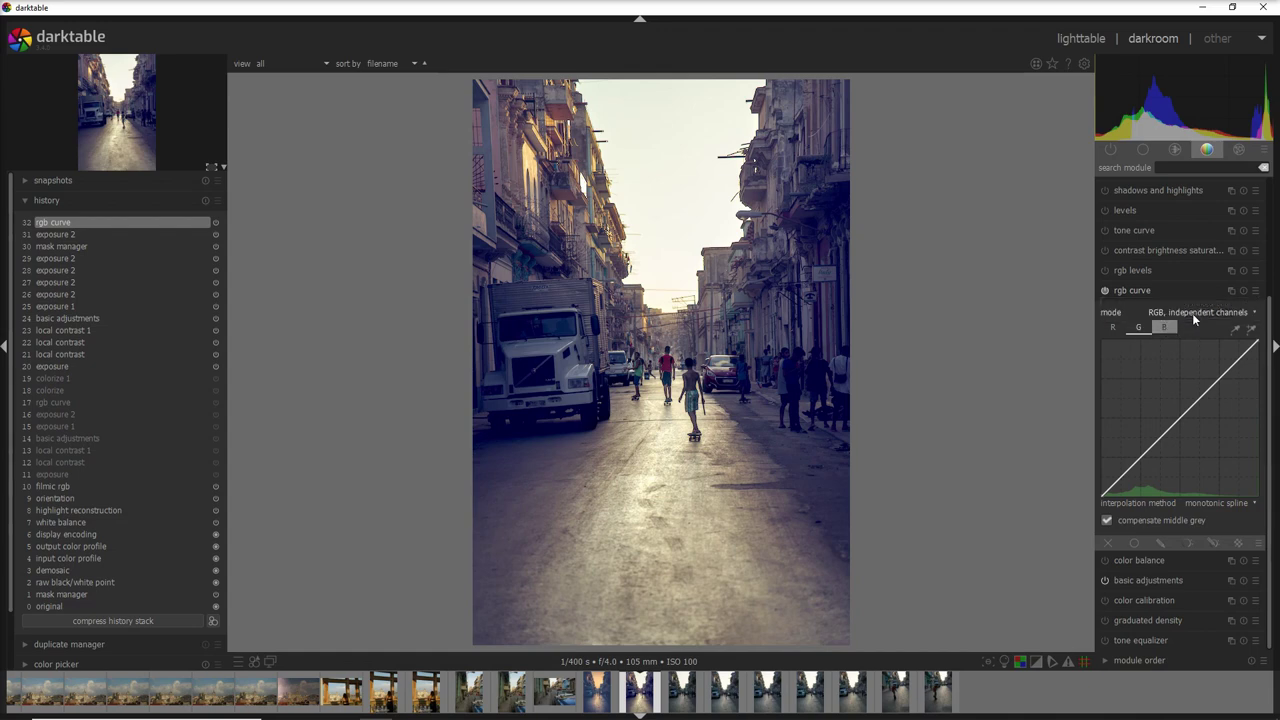
click(1114, 329)
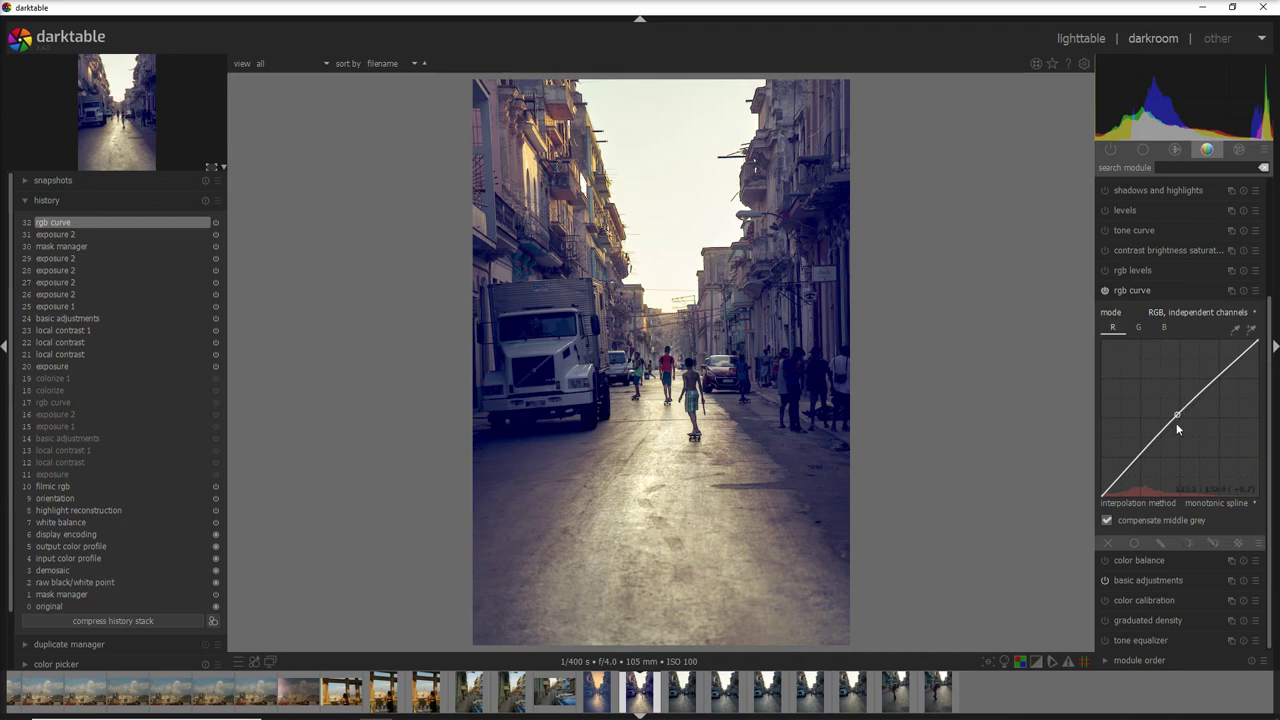
click(1177, 420)
click(1138, 327)
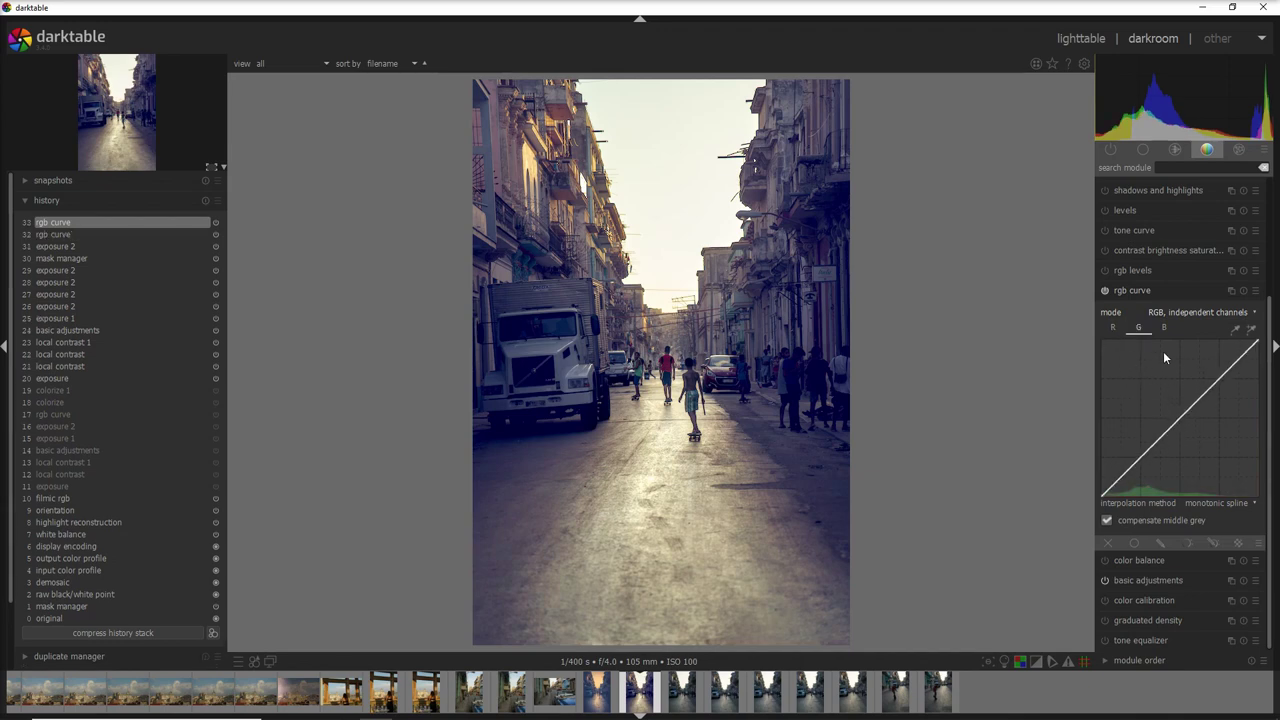
- Reset the blue channel curve, raise its shadow end and pull its top end down
click(1164, 327)
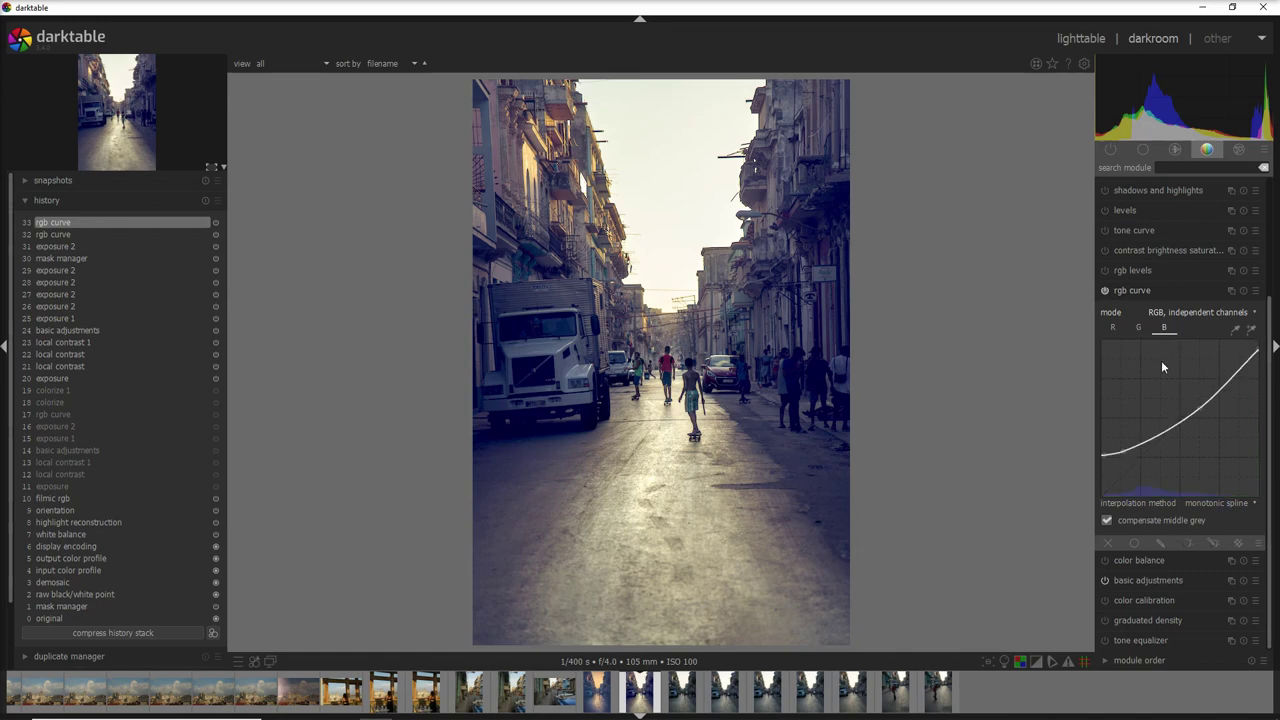
double_click(1198, 408)
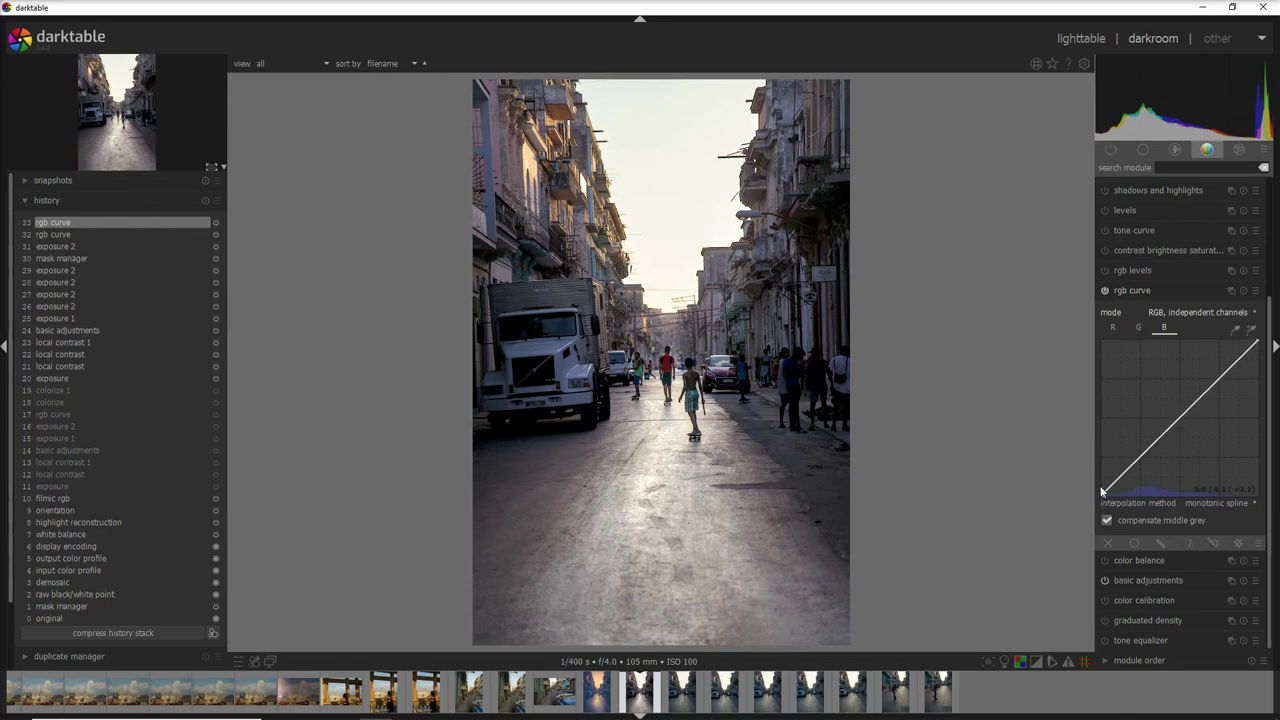
drag(1103, 480, 1144, 443)
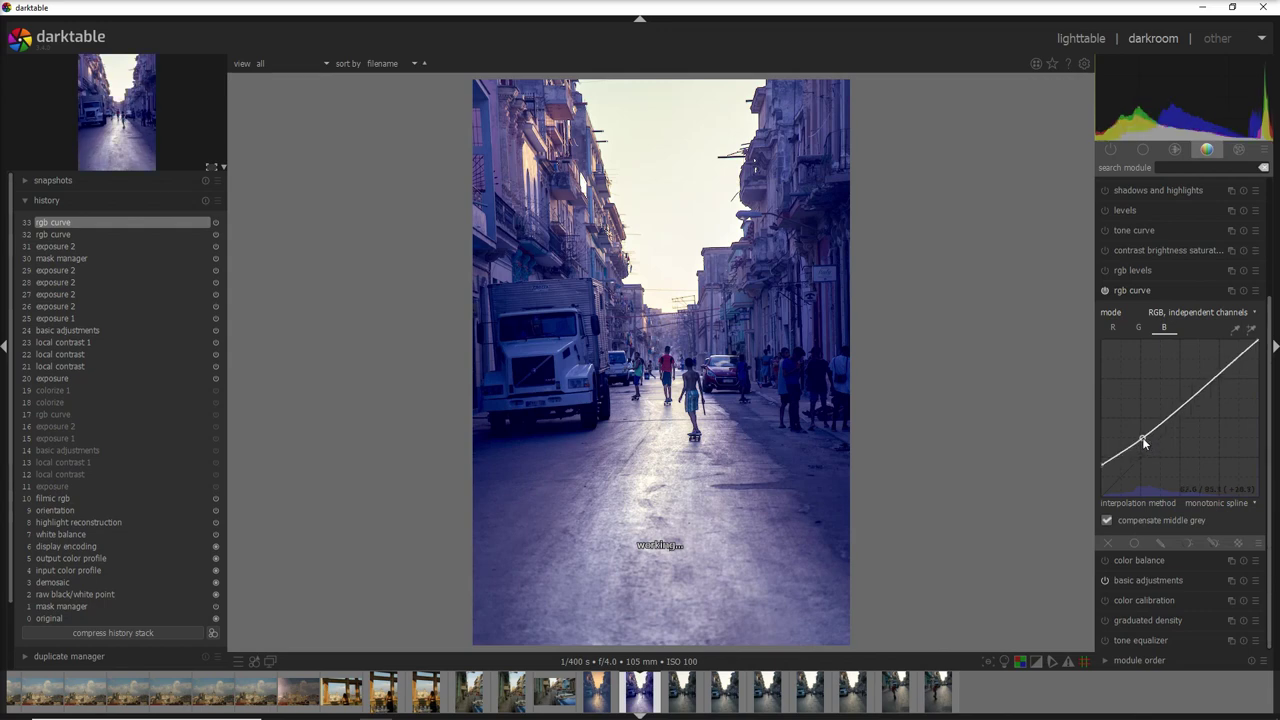
drag(1144, 443, 1145, 436)
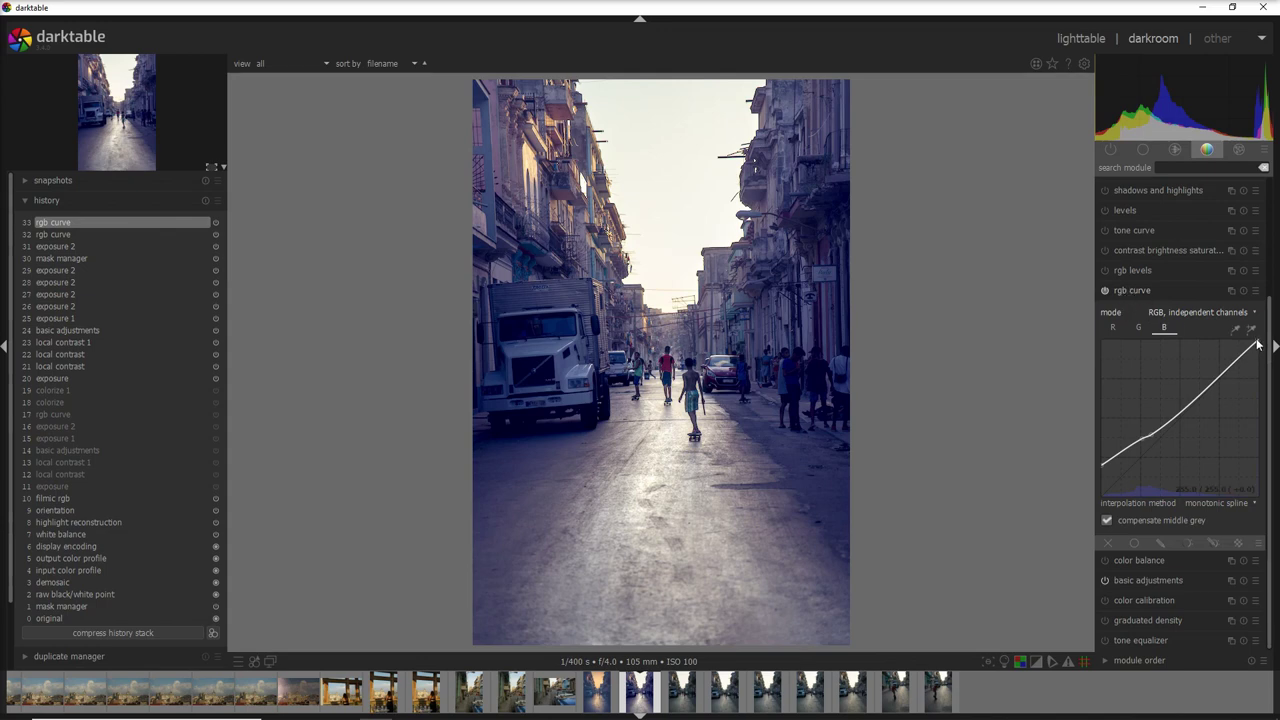
mouse_move(1258, 344)
mouse_down()
mouse_move(1271, 362)
mouse_move(1267, 334)
mouse_move(1276, 349)
mouse_move(1274, 368)
mouse_move(1268, 334)
mouse_move(1261, 494)
mouse_move(1261, 346)
mouse_up()
drag(1258, 346, 1260, 360)
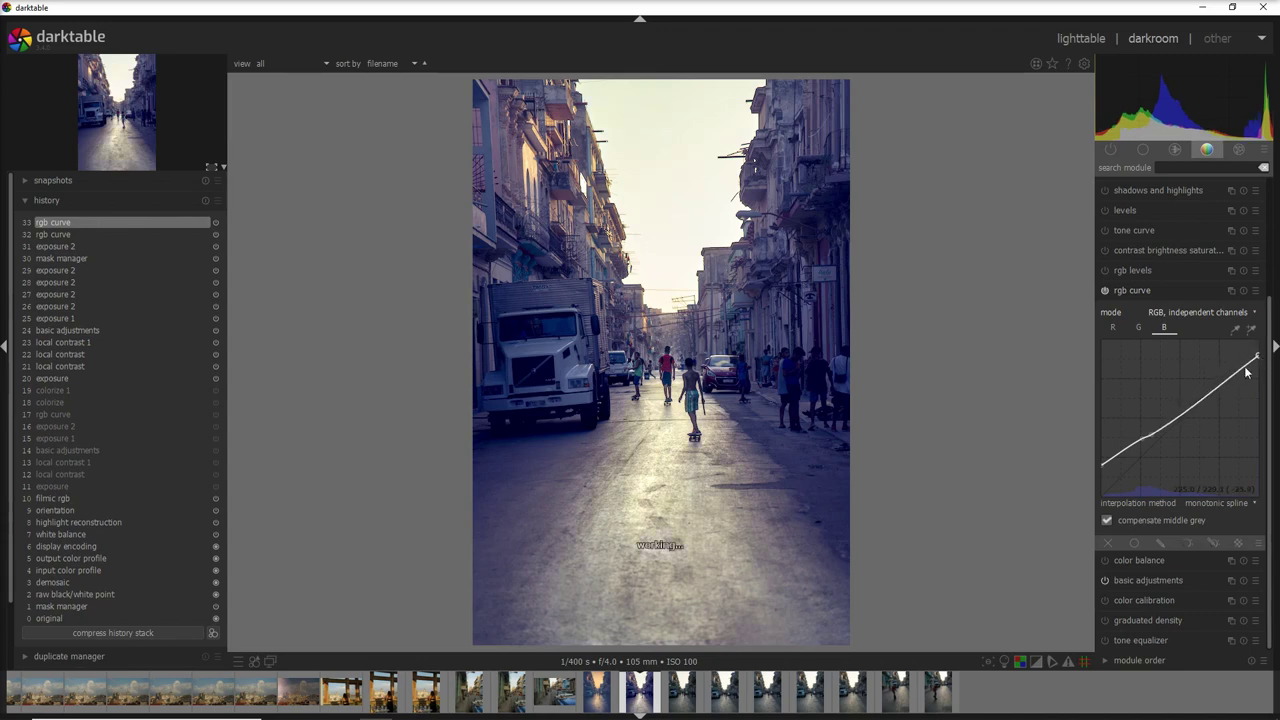
scroll(1224, 386, up, 3)
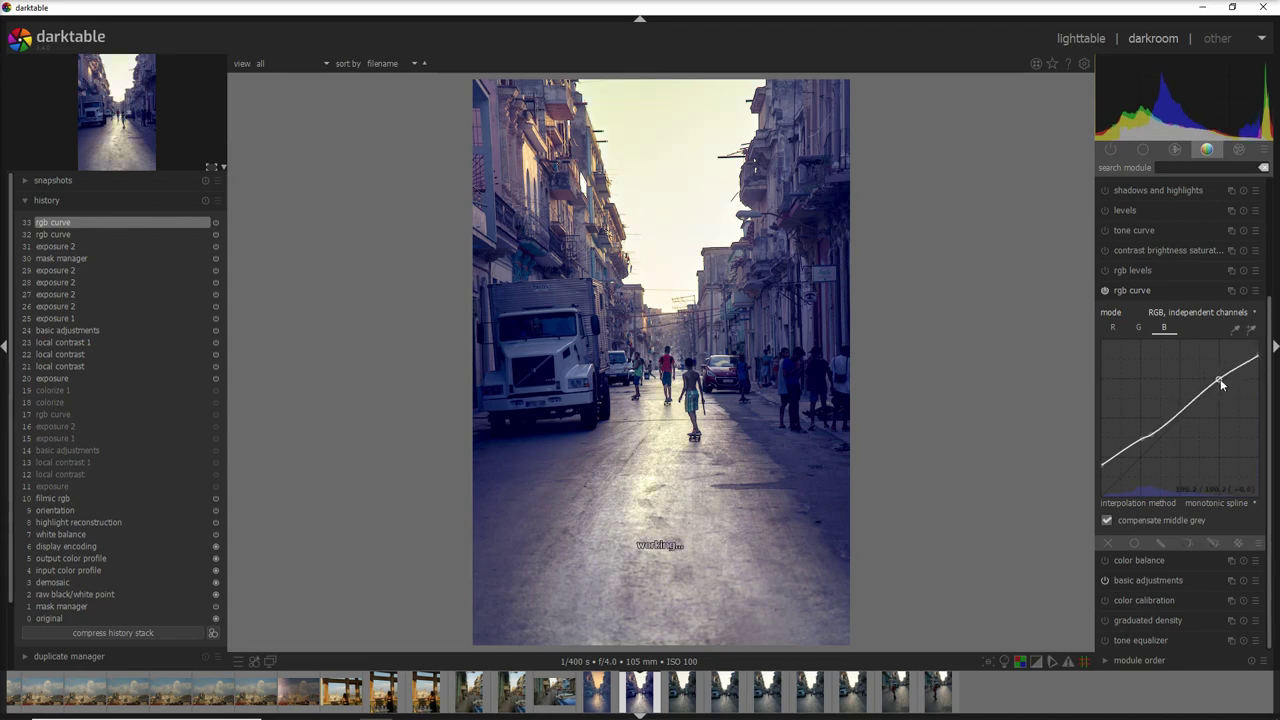
scroll(1222, 380, up, 2)
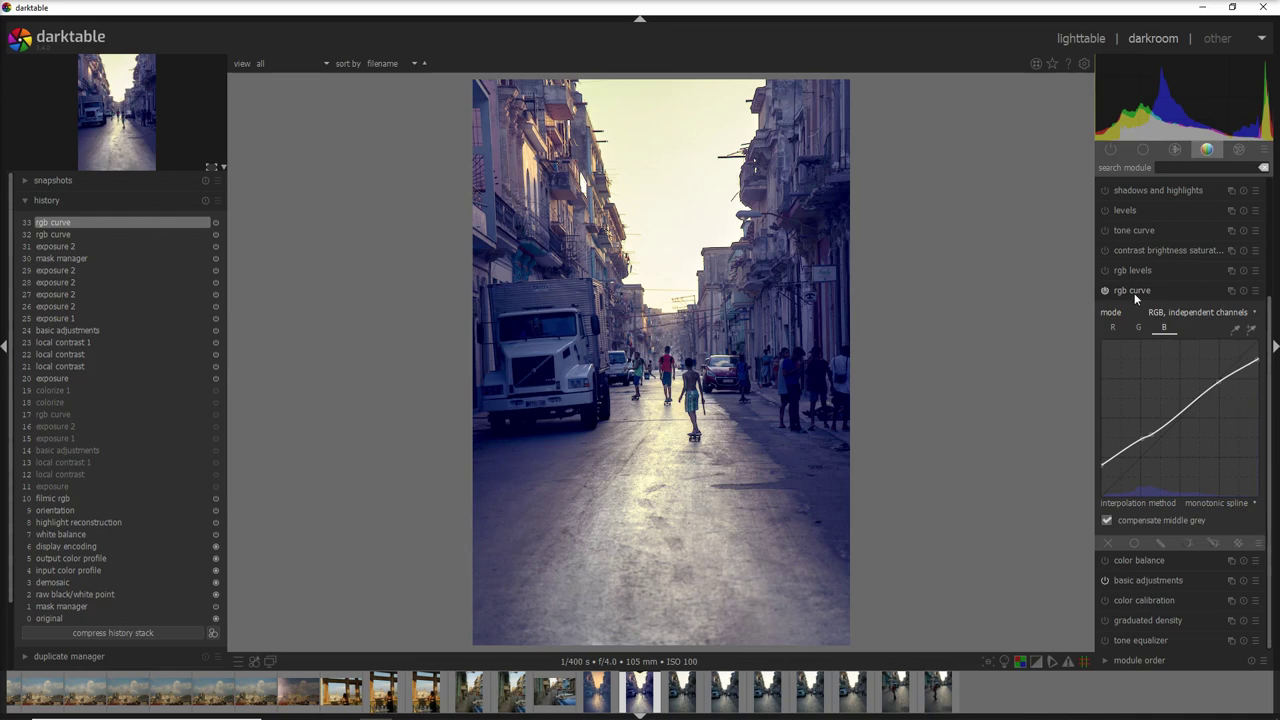
click(1104, 290)
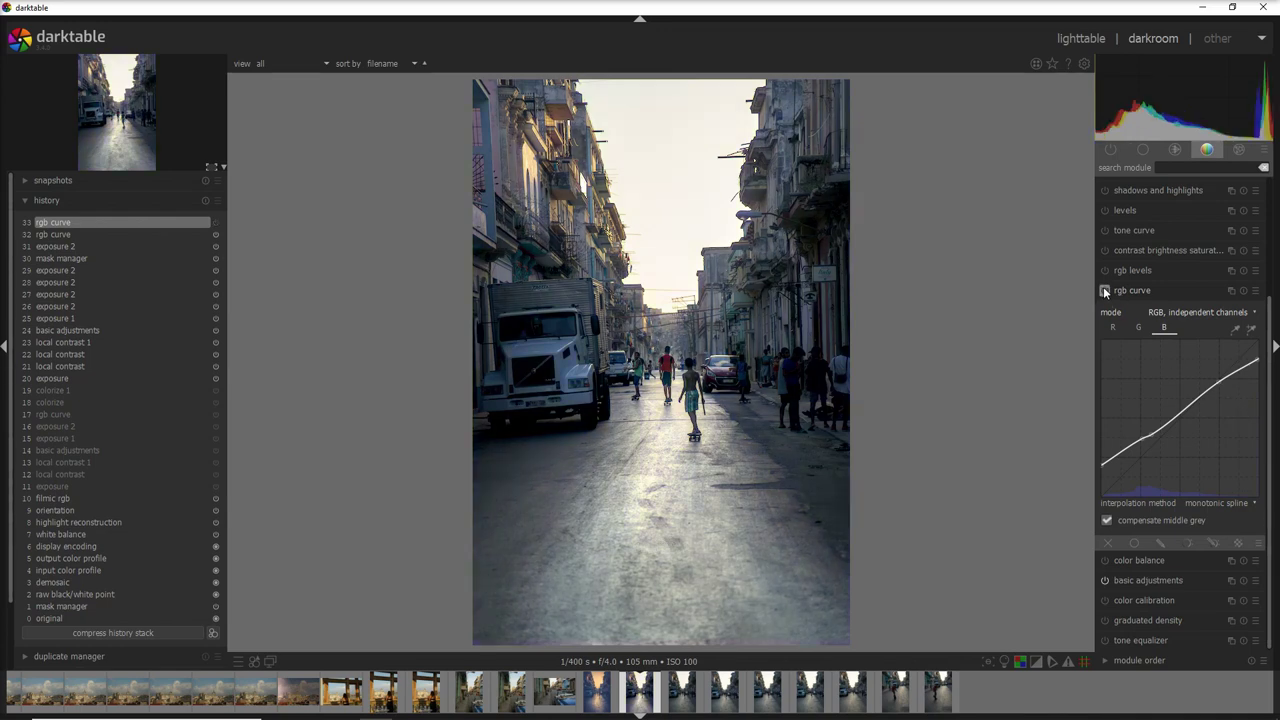
click(1104, 290)
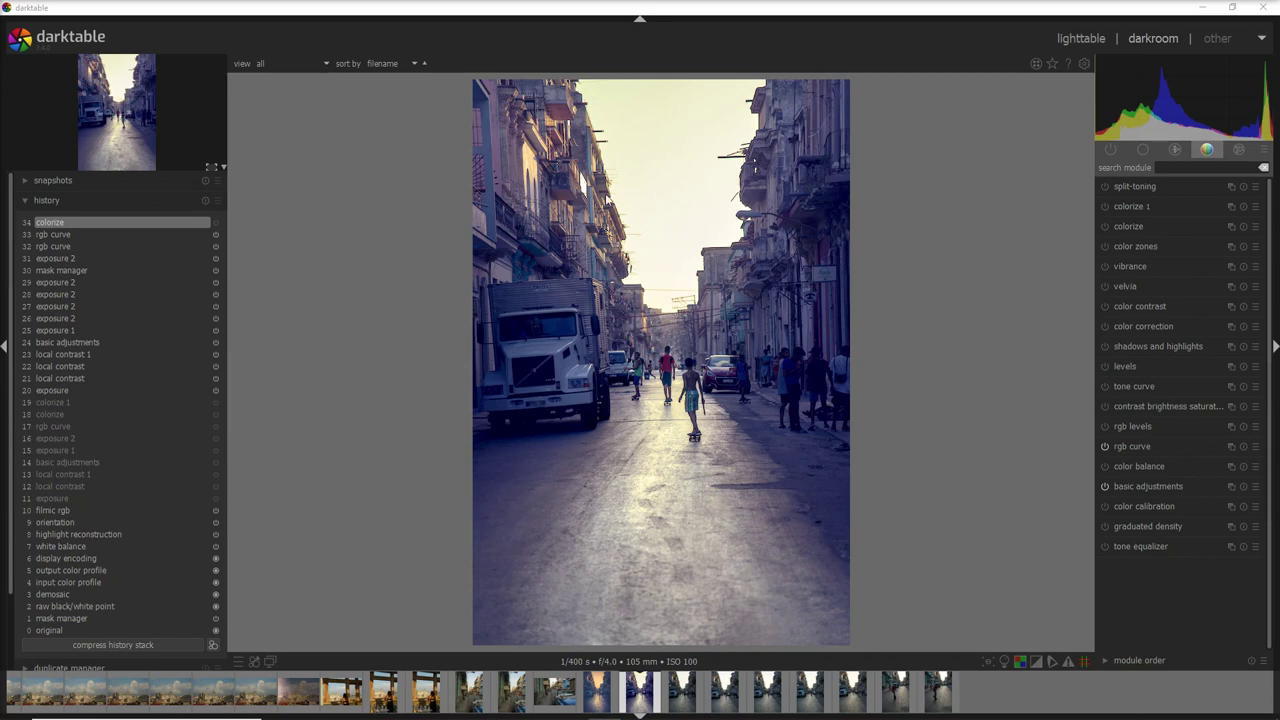
- Expand the colorize module to show its hue, saturation and mask settings
click(1150, 227)
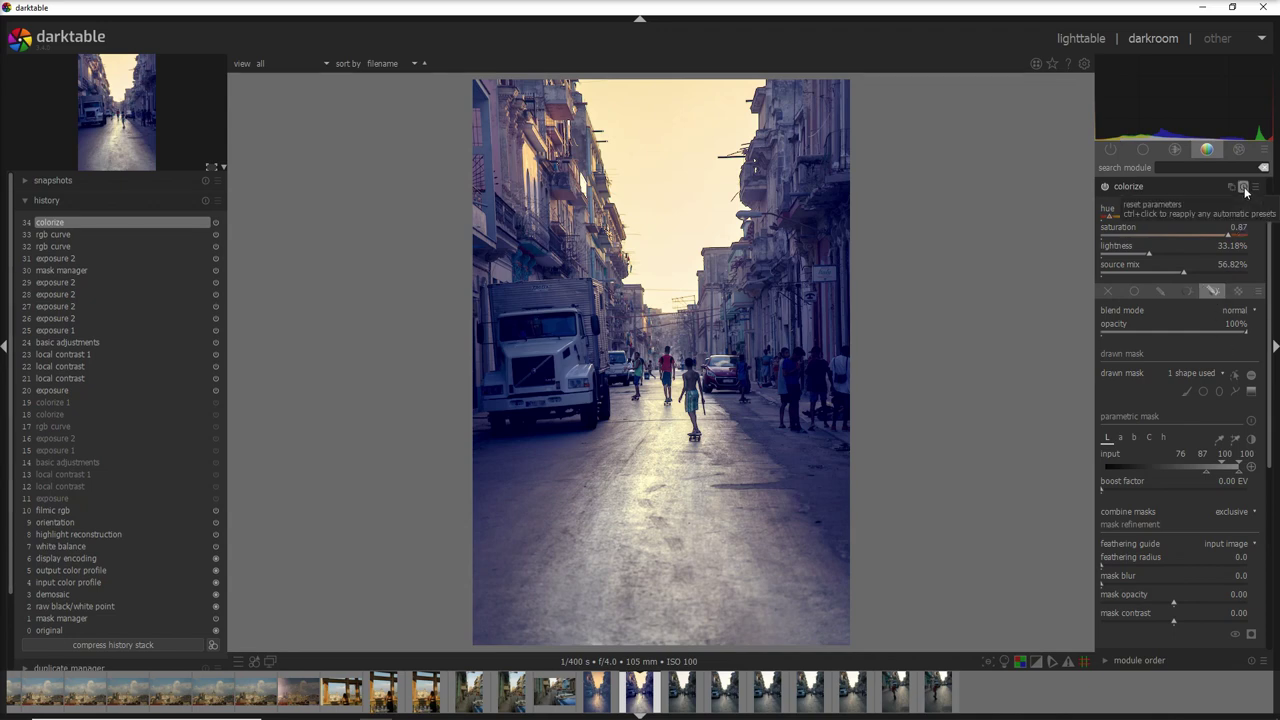
- Reset colorize to defaults and set an orange hue of 0.06 with saturation 0.75
click(1243, 188)
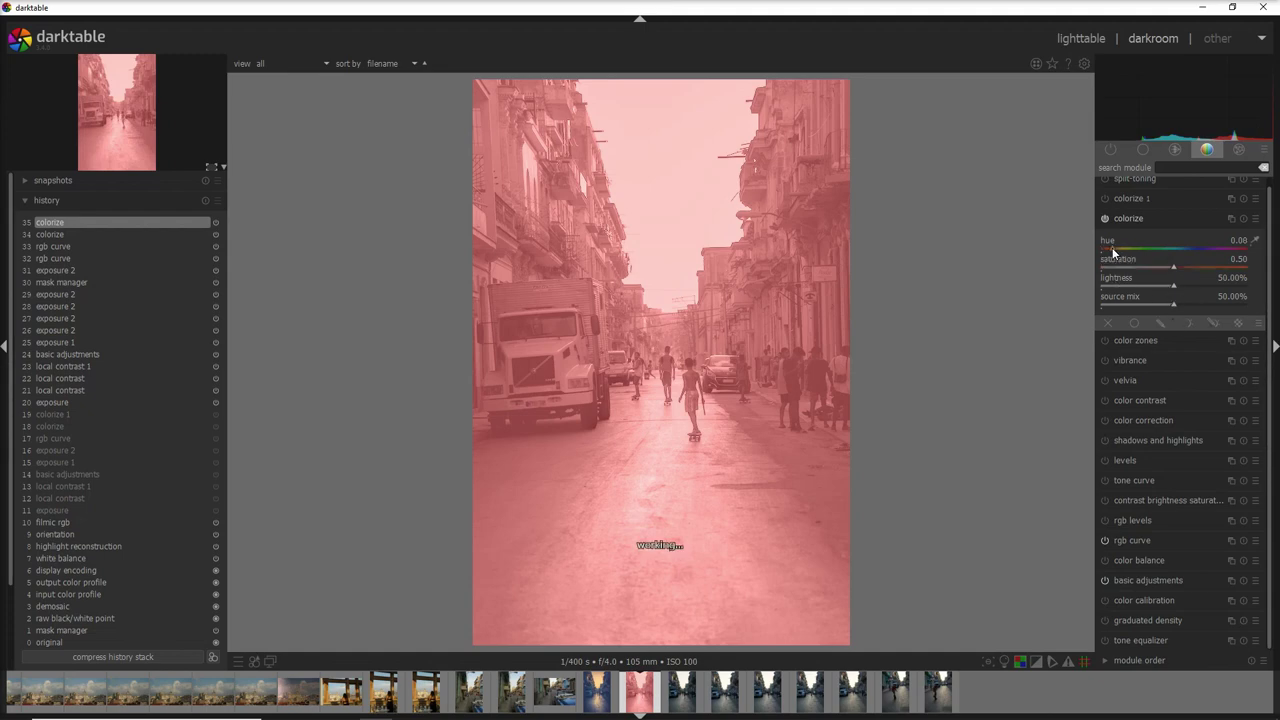
click(1112, 248)
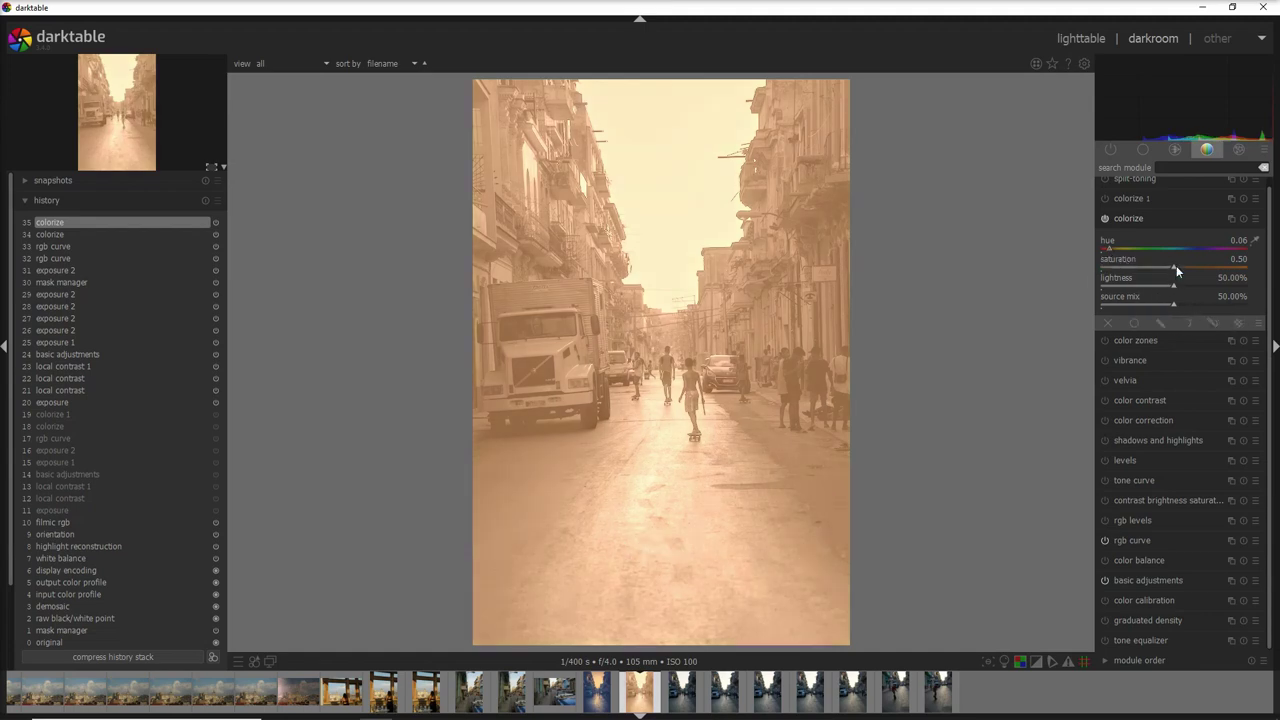
drag(1180, 268, 1212, 269)
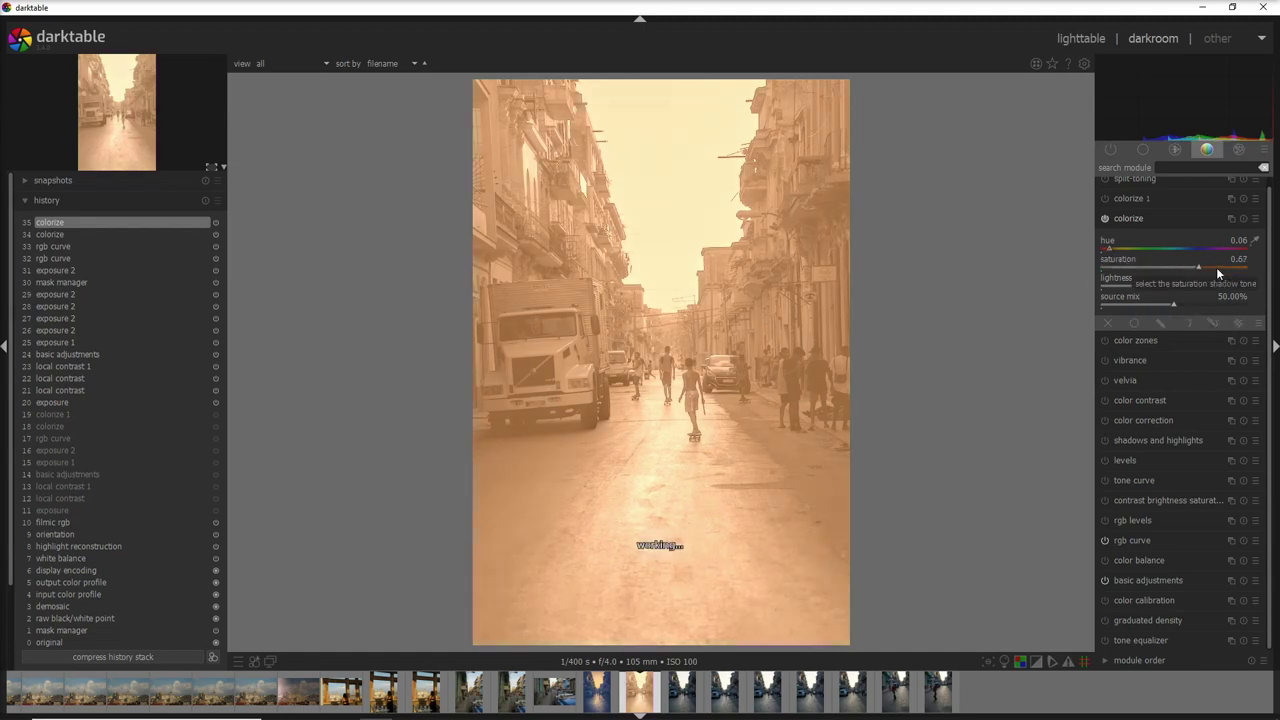
click(1211, 268)
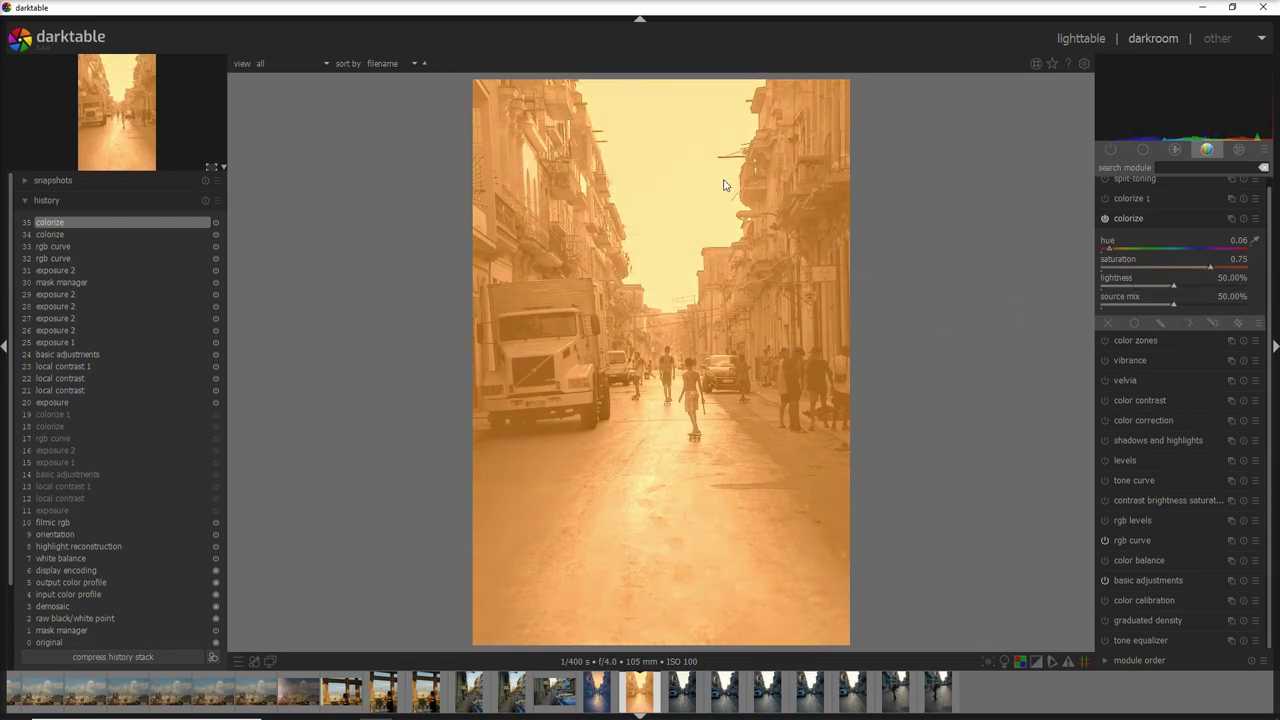
click(1213, 325)
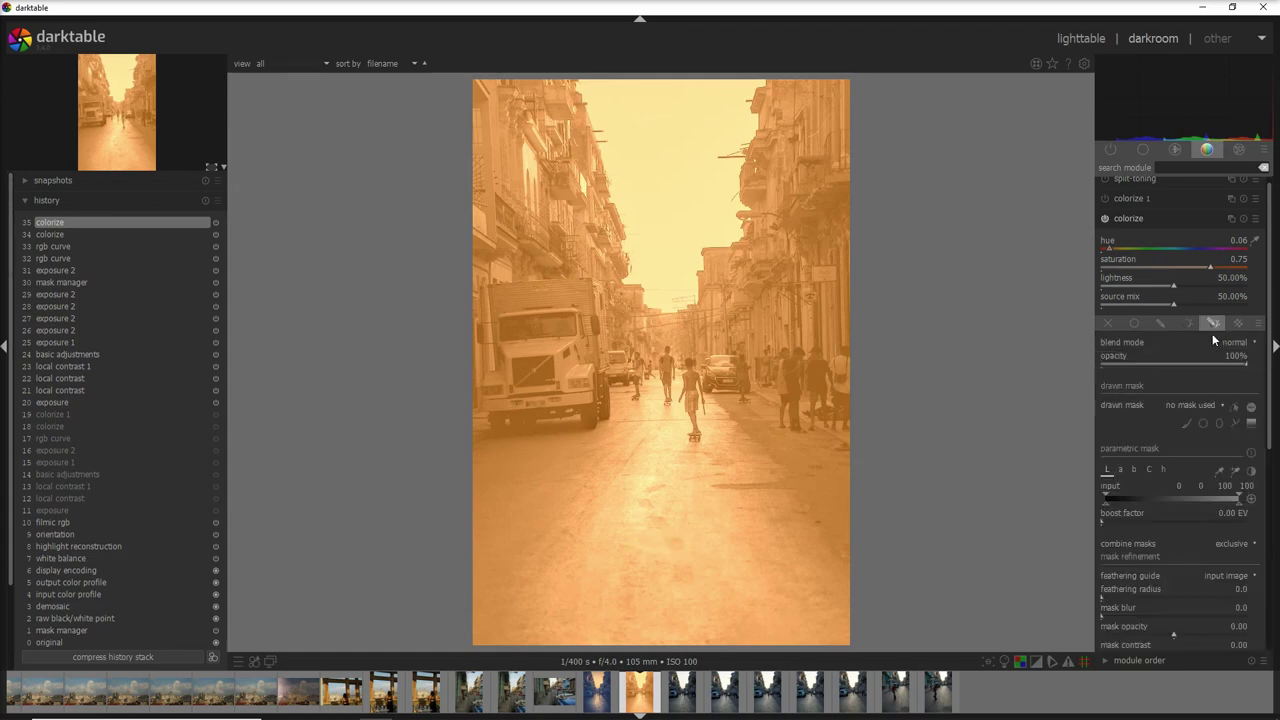
- Add a gradient mask over the upper image and raise the L lower markers to about 69/74
click(1251, 423)
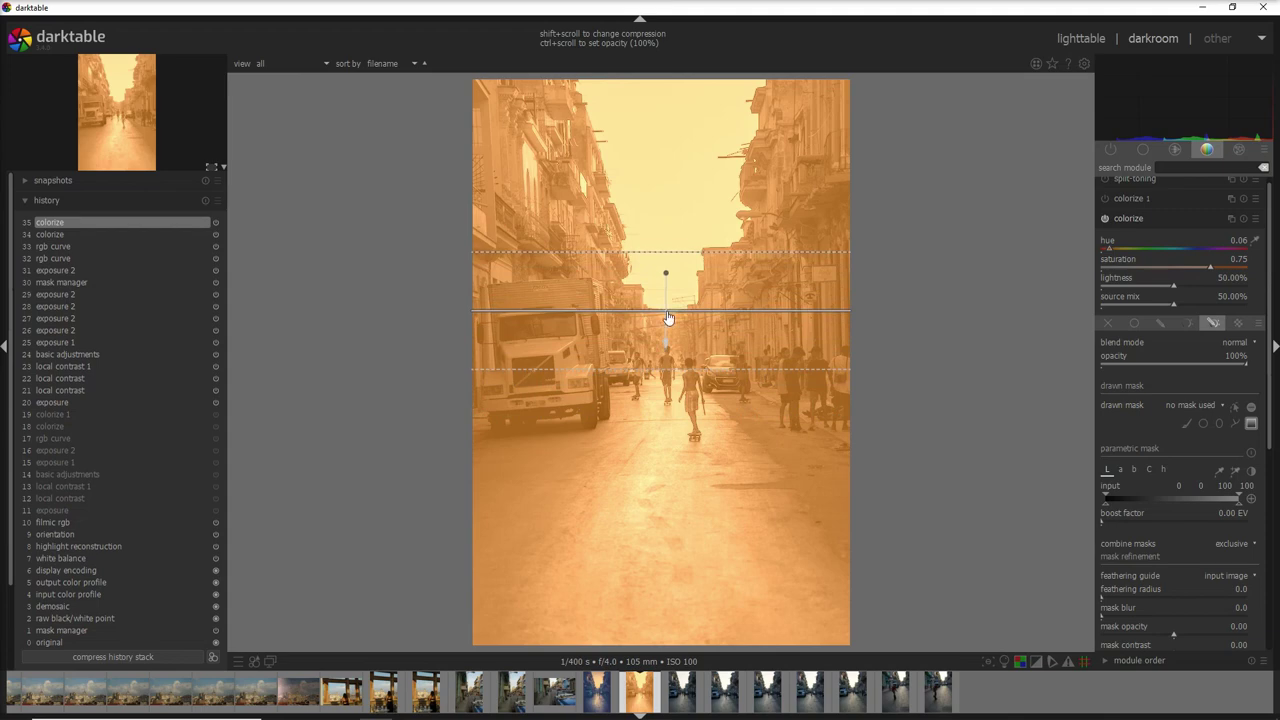
click(667, 313)
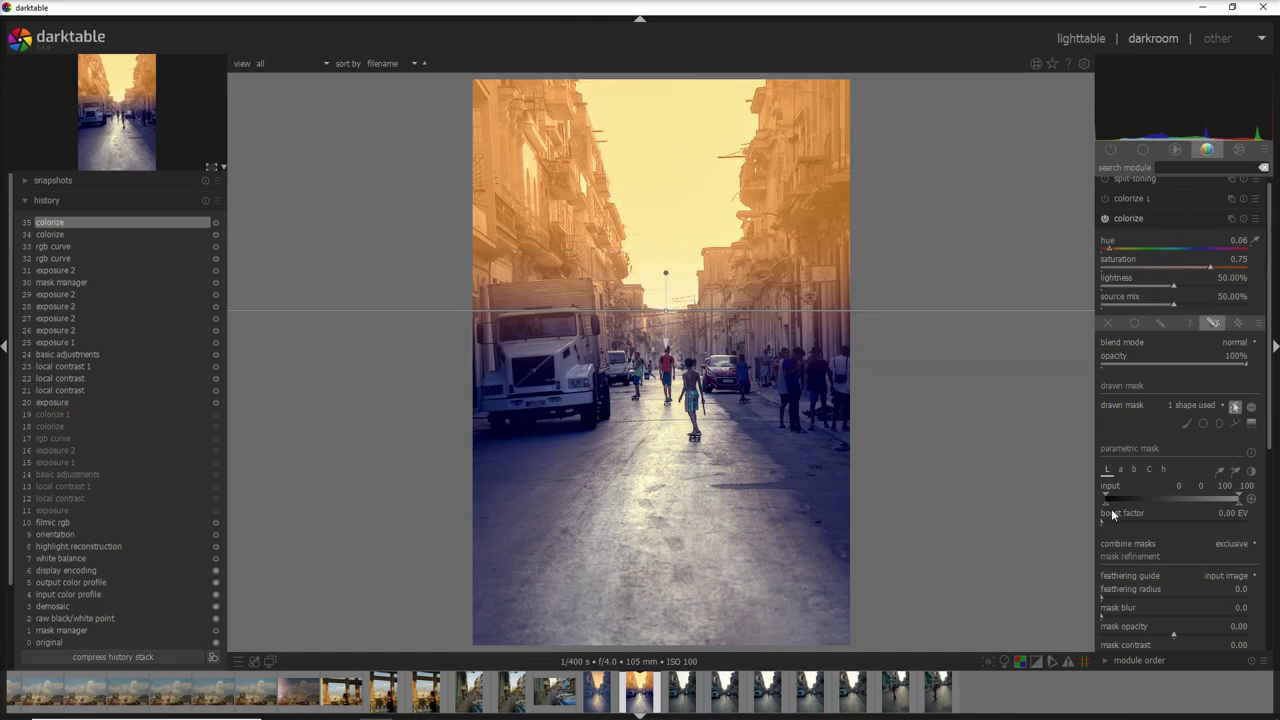
scroll(1275, 503, down, 3)
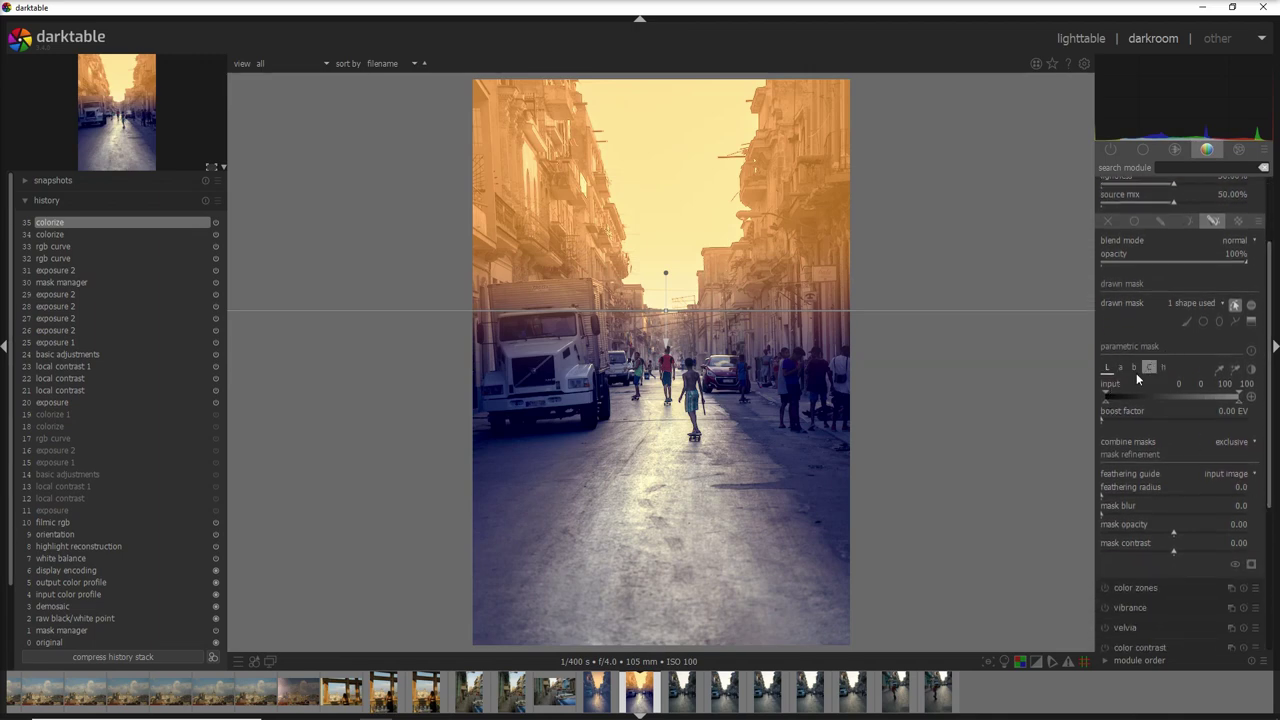
drag(1110, 394, 1170, 402)
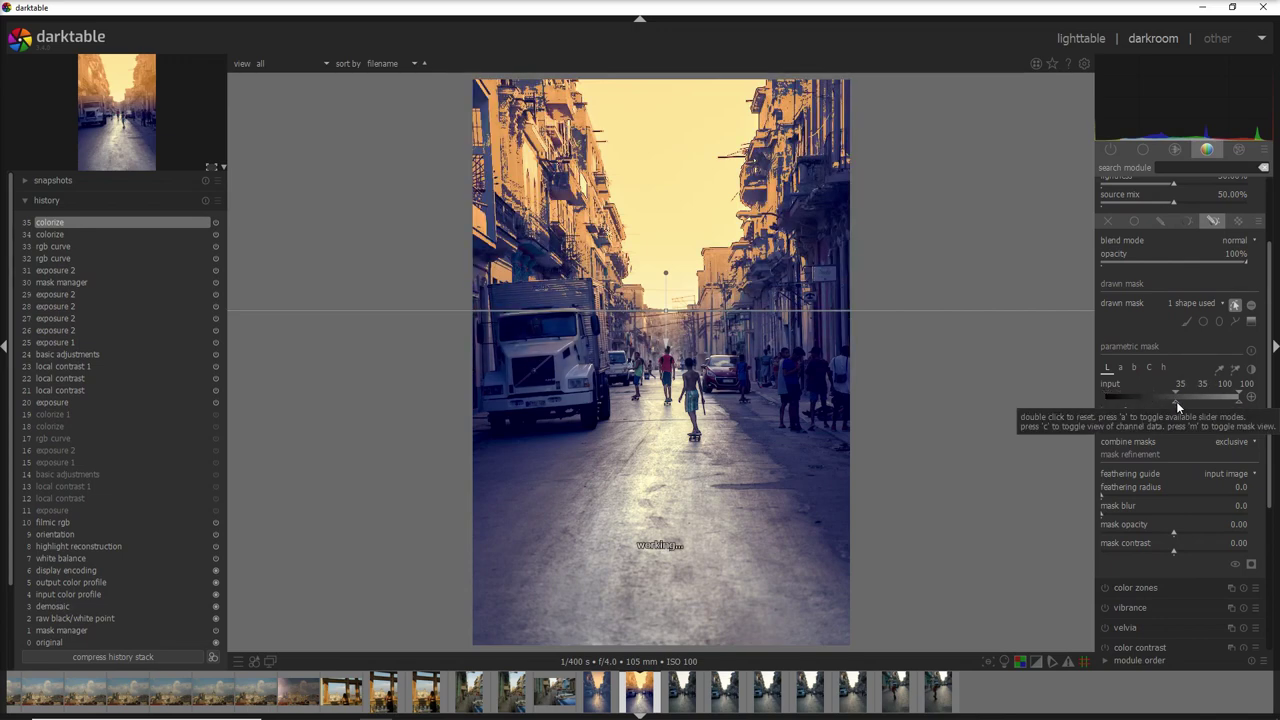
drag(1178, 401, 1213, 396)
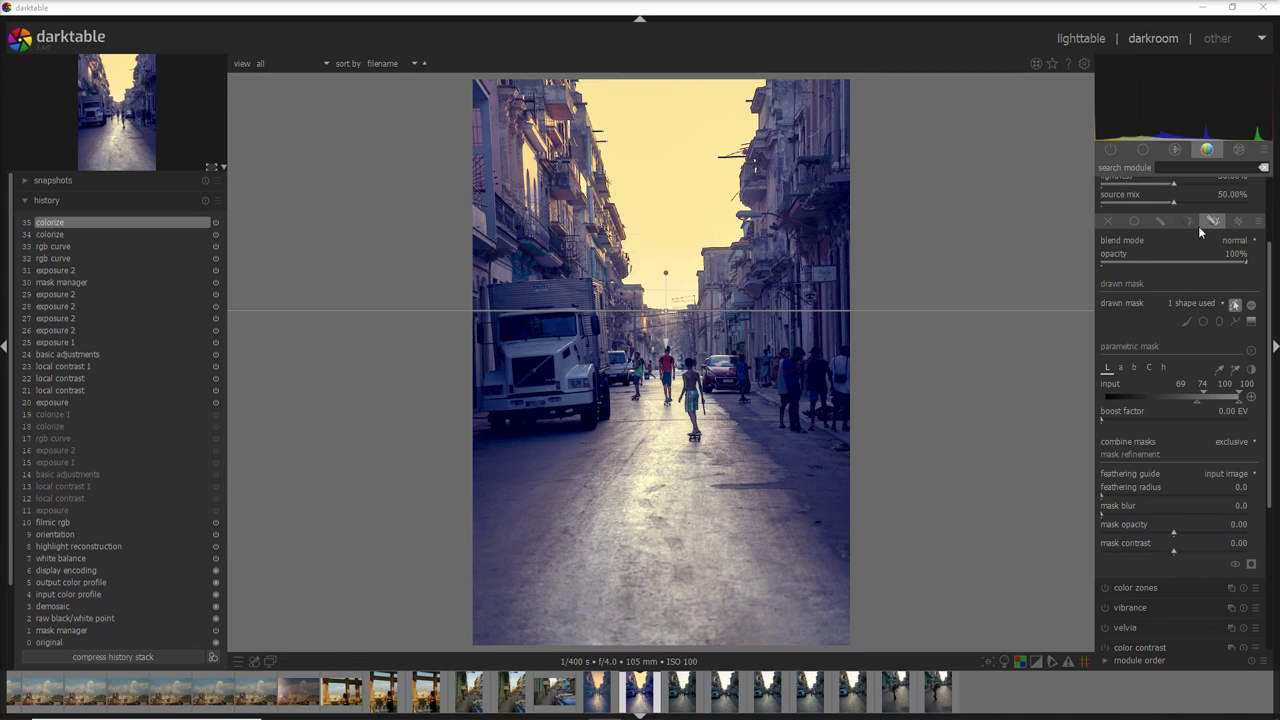
- Compare colorize on and off and lower its saturation from 0.75 to 0.57
scroll(1270, 365, up, 3)
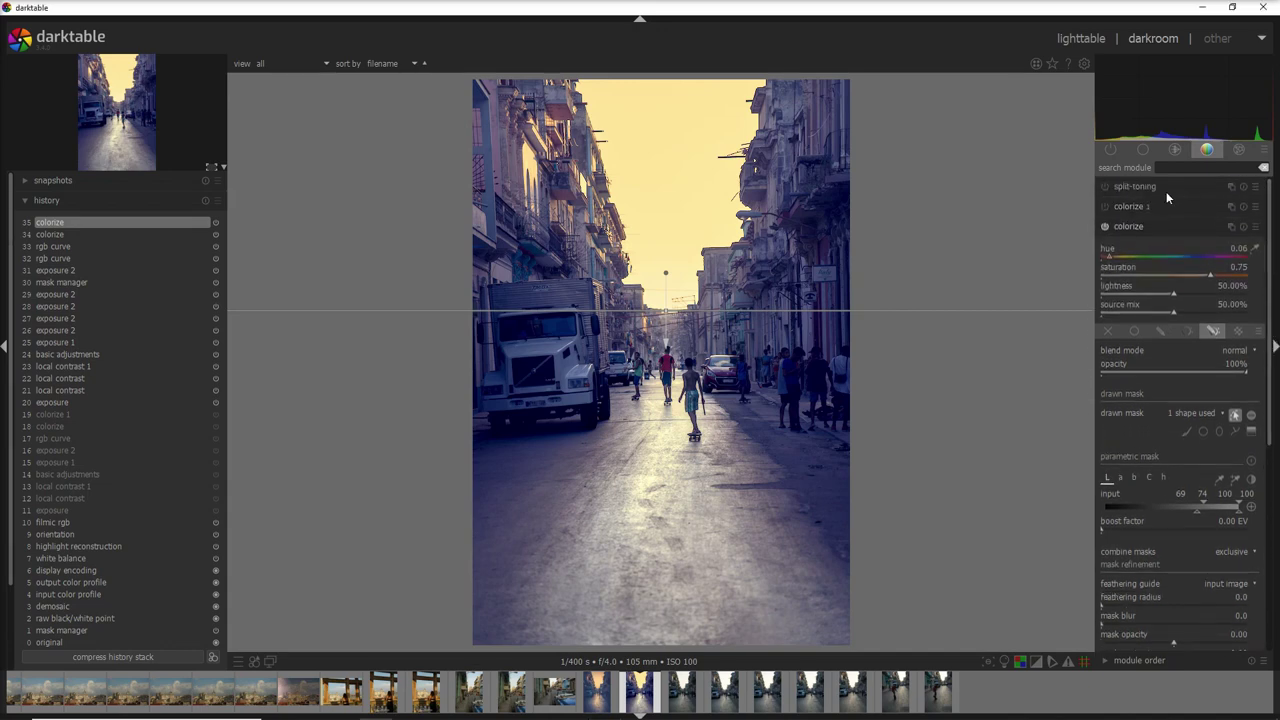
click(1104, 227)
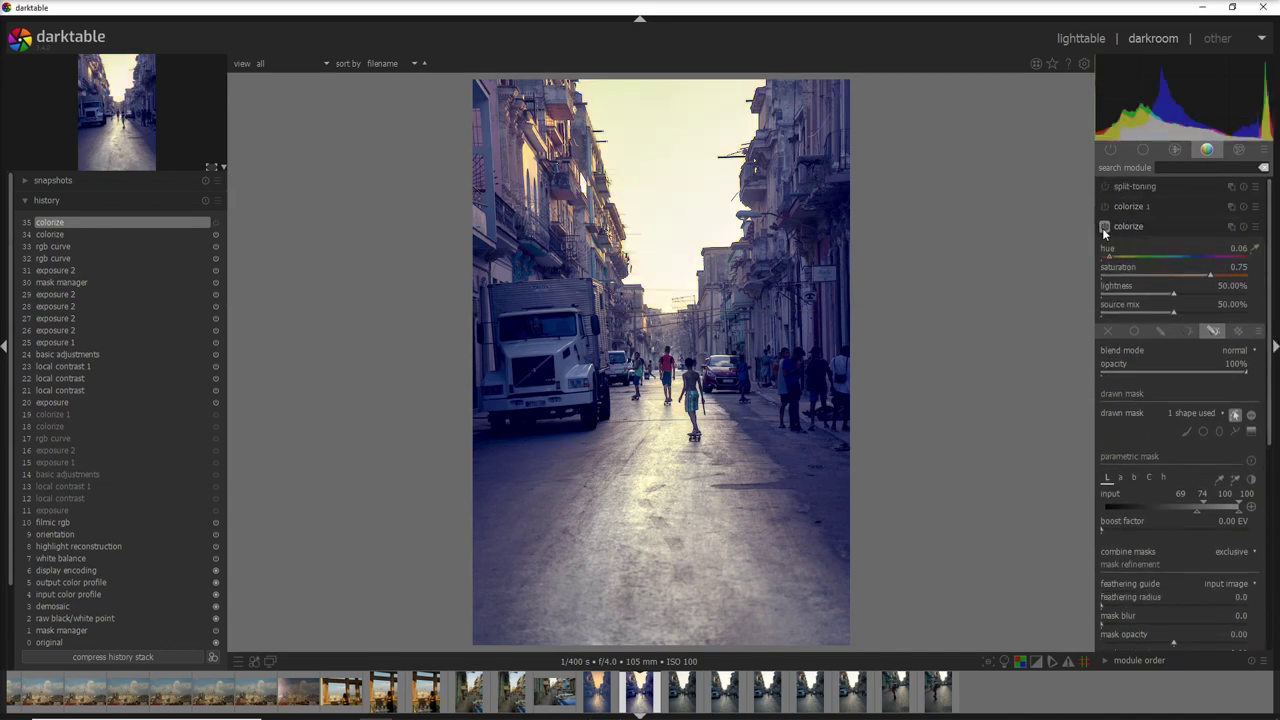
click(1104, 227)
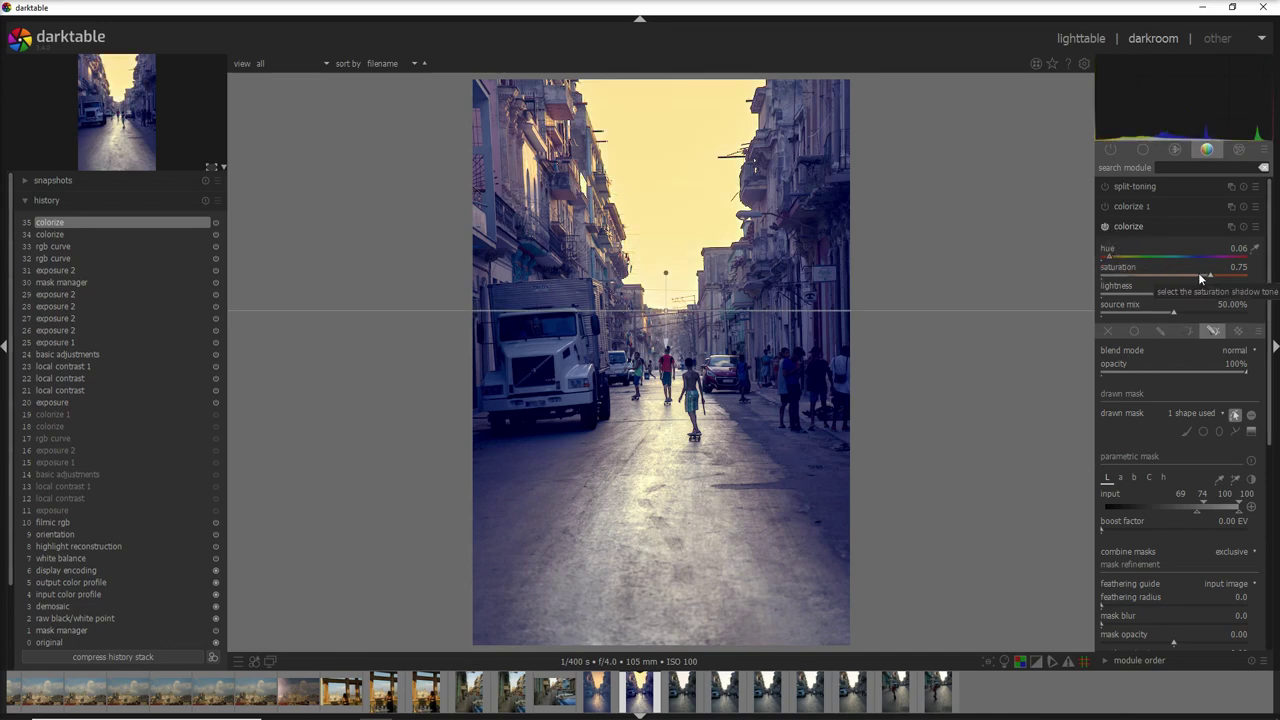
scroll(1198, 273, down, 8)
scroll(1195, 274, down, 10)
click(1105, 229)
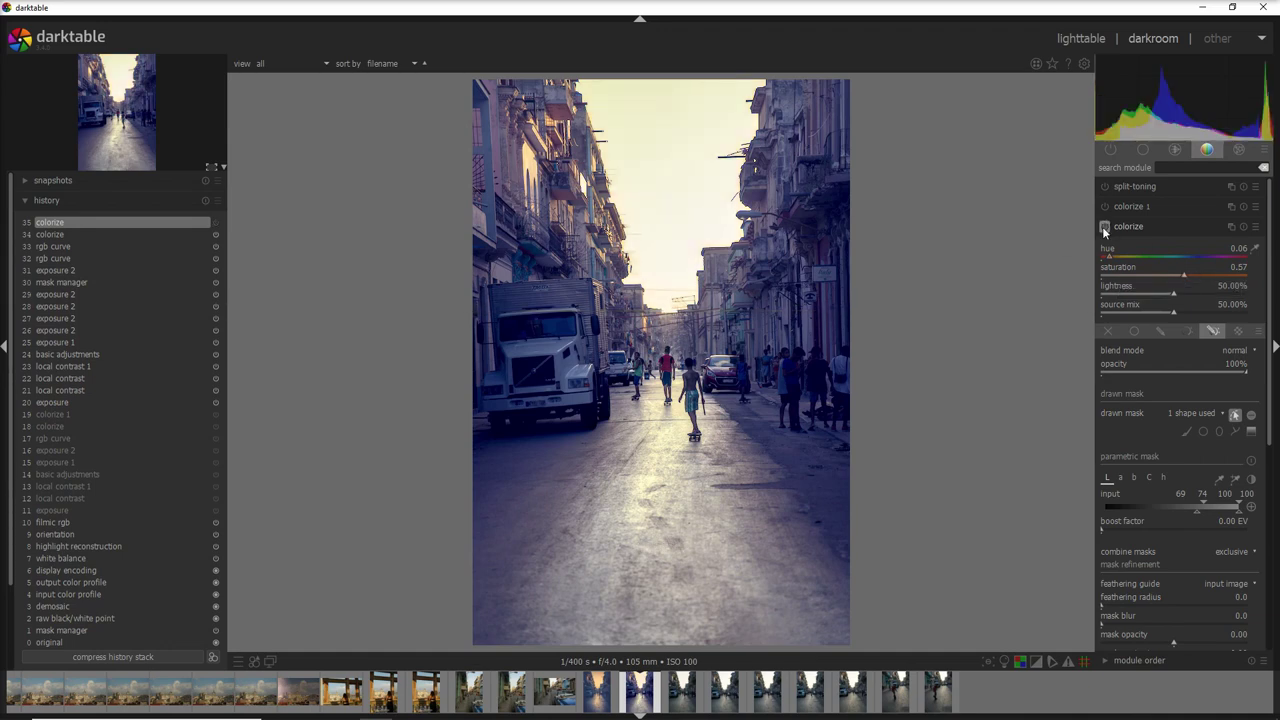
click(1105, 229)
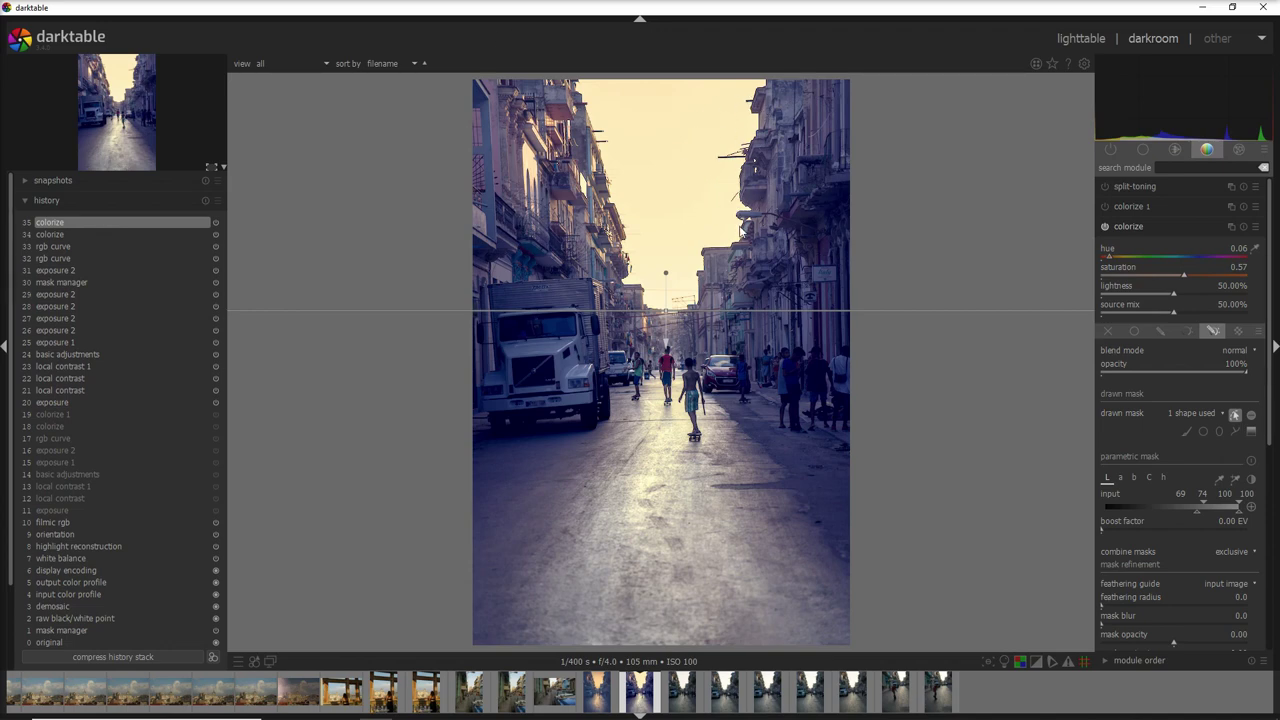
- Expand and enable colorize 1, undoing an accidental settings reset with Ctrl+Z
click(1164, 205)
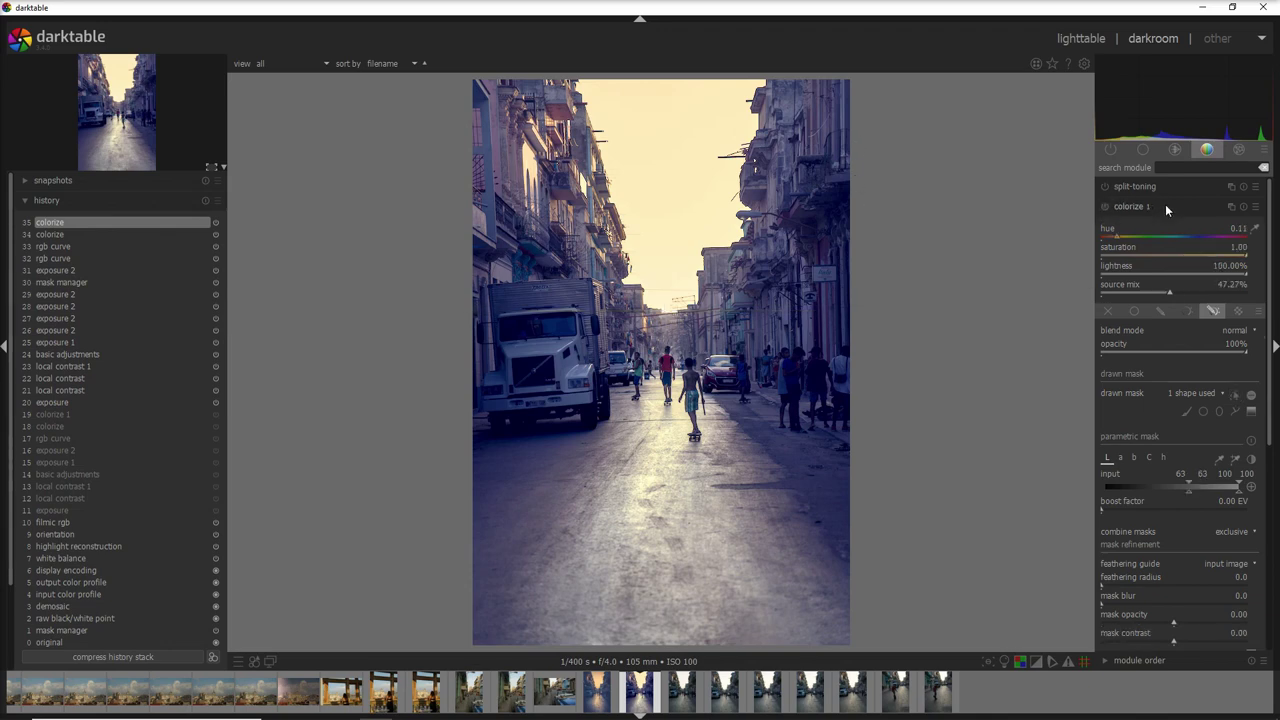
click(1108, 211)
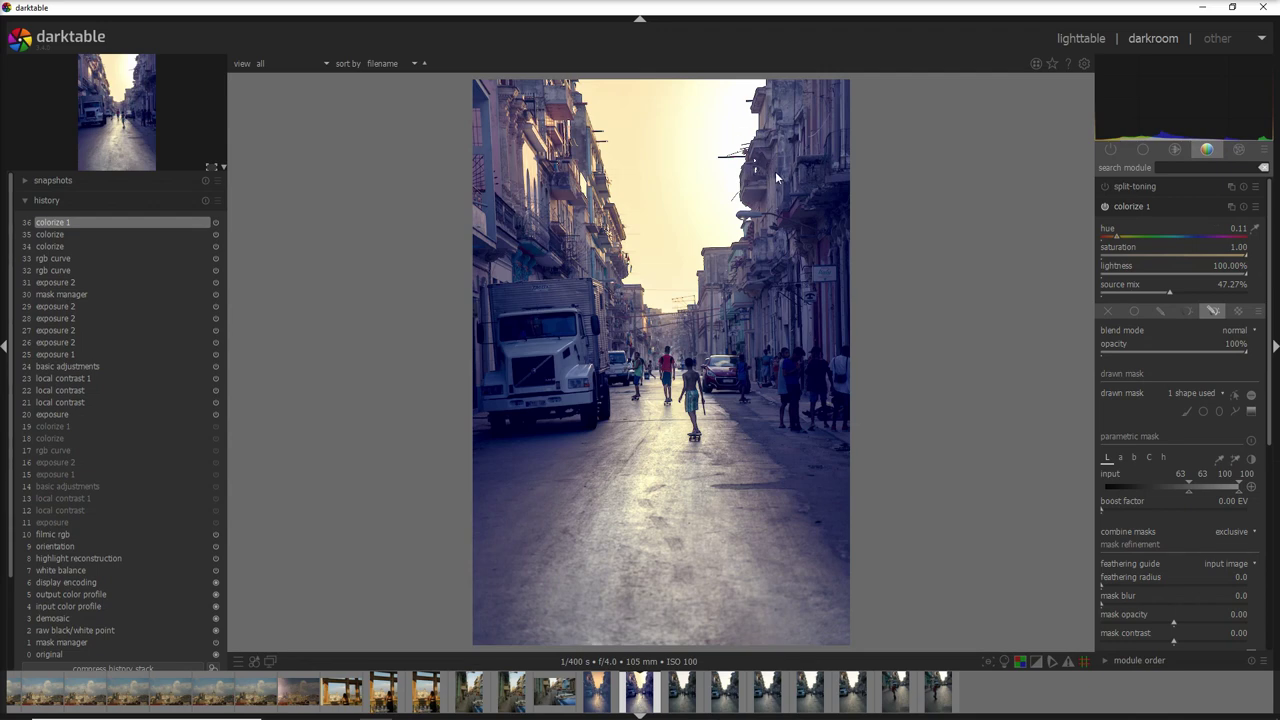
double_click(1130, 206)
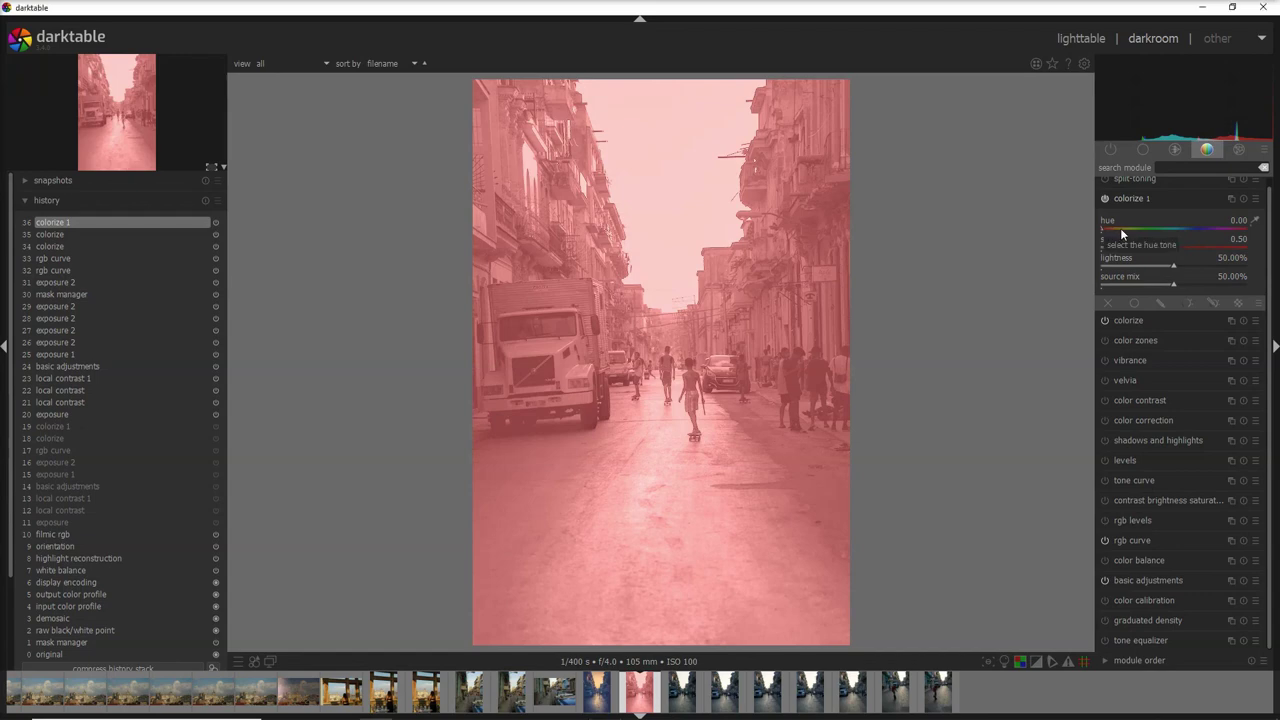
key(ctrl+z)
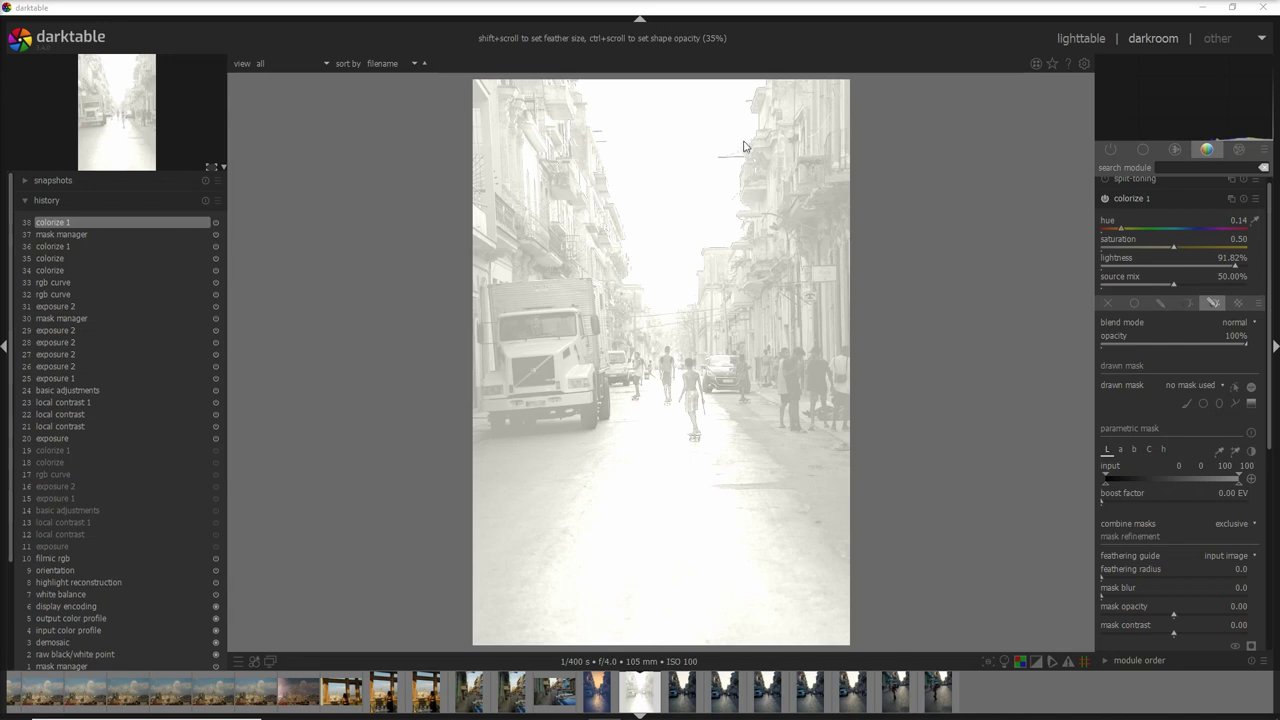
- Add a circle mask for colorize 1 over the upper-right sky at 35% opacity
click(1204, 402)
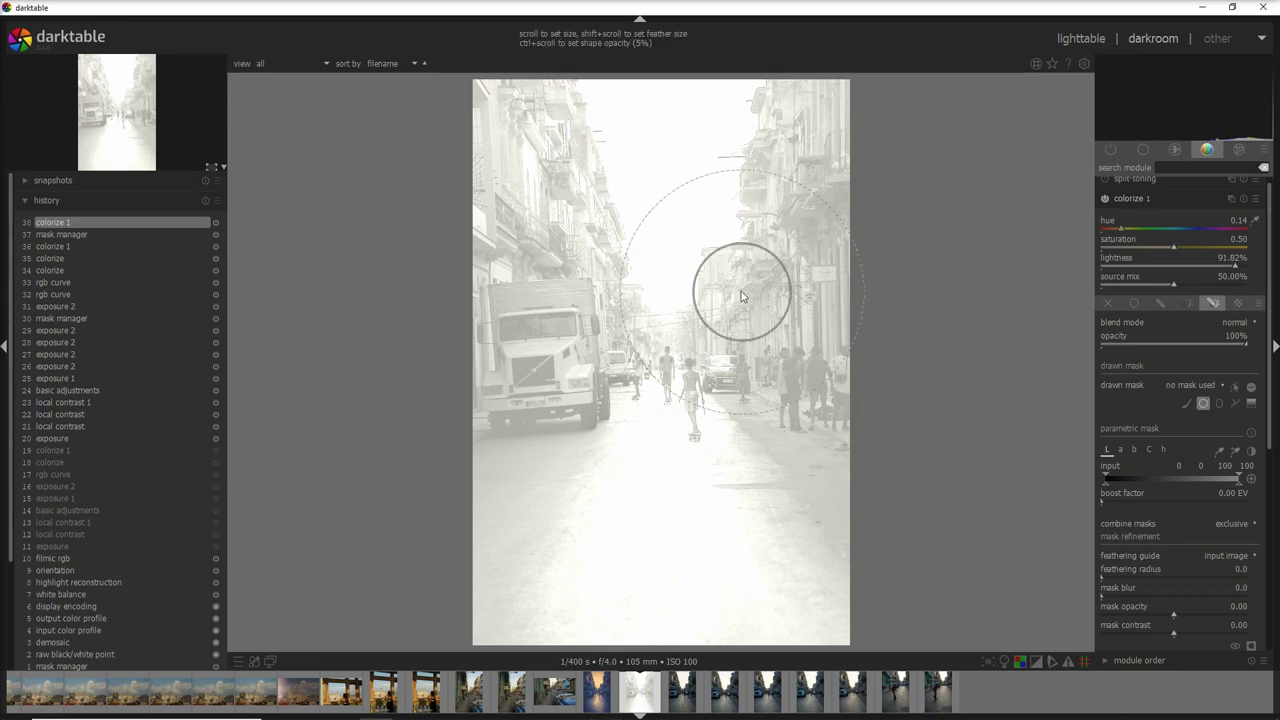
click(768, 143)
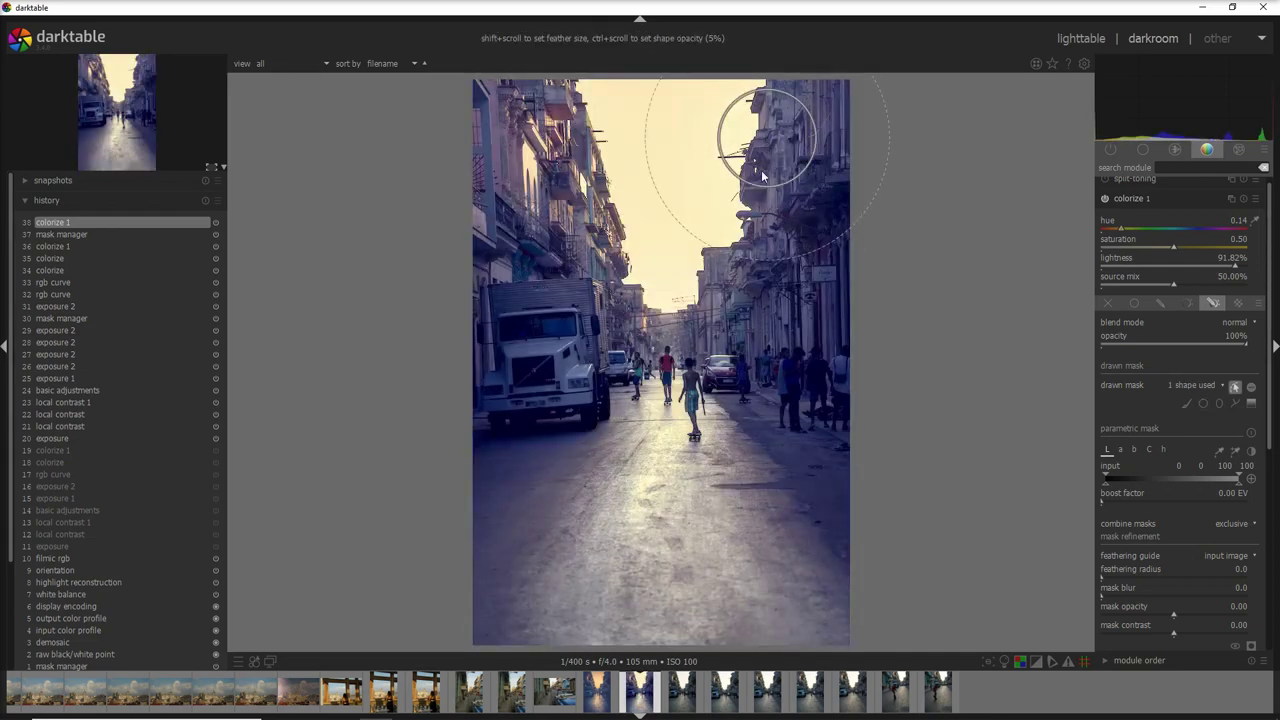
ctrl+scroll(758, 217, up, 6)
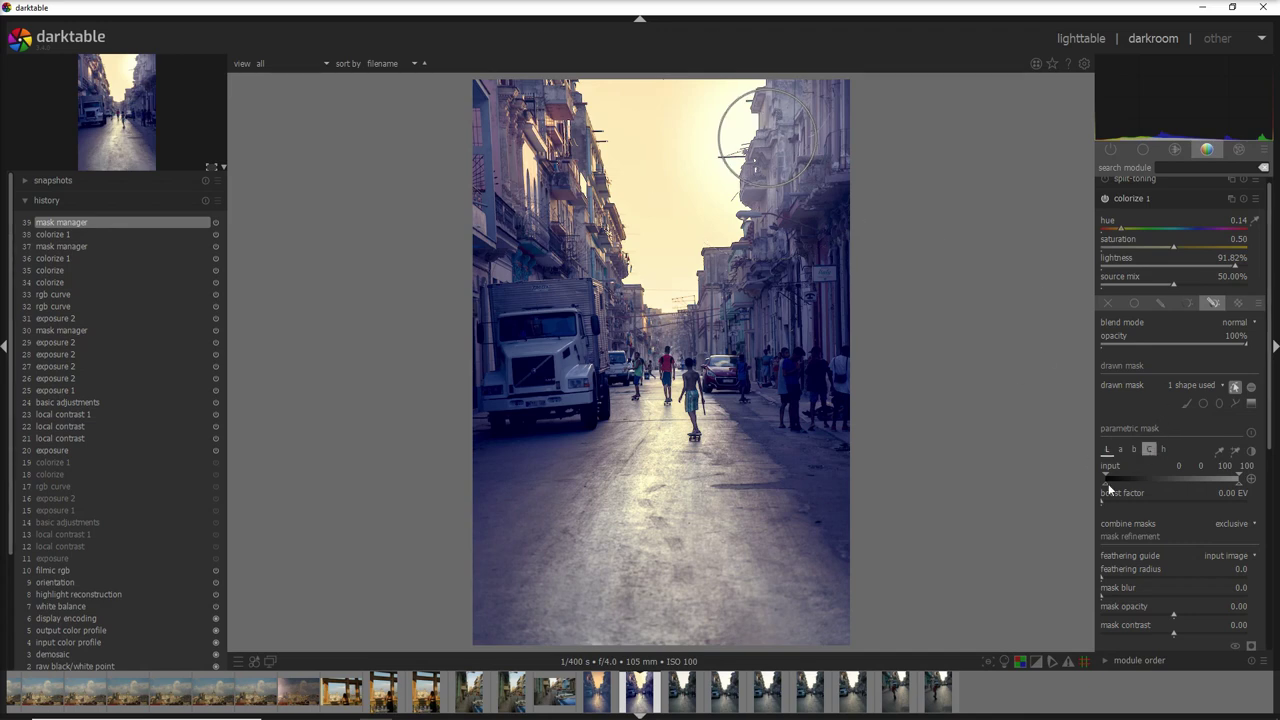
- Set colorize 1's L lower markers to 62/62 via the mask overlay and circle opacity to 25%
drag(1108, 484, 1188, 482)
click(1253, 648)
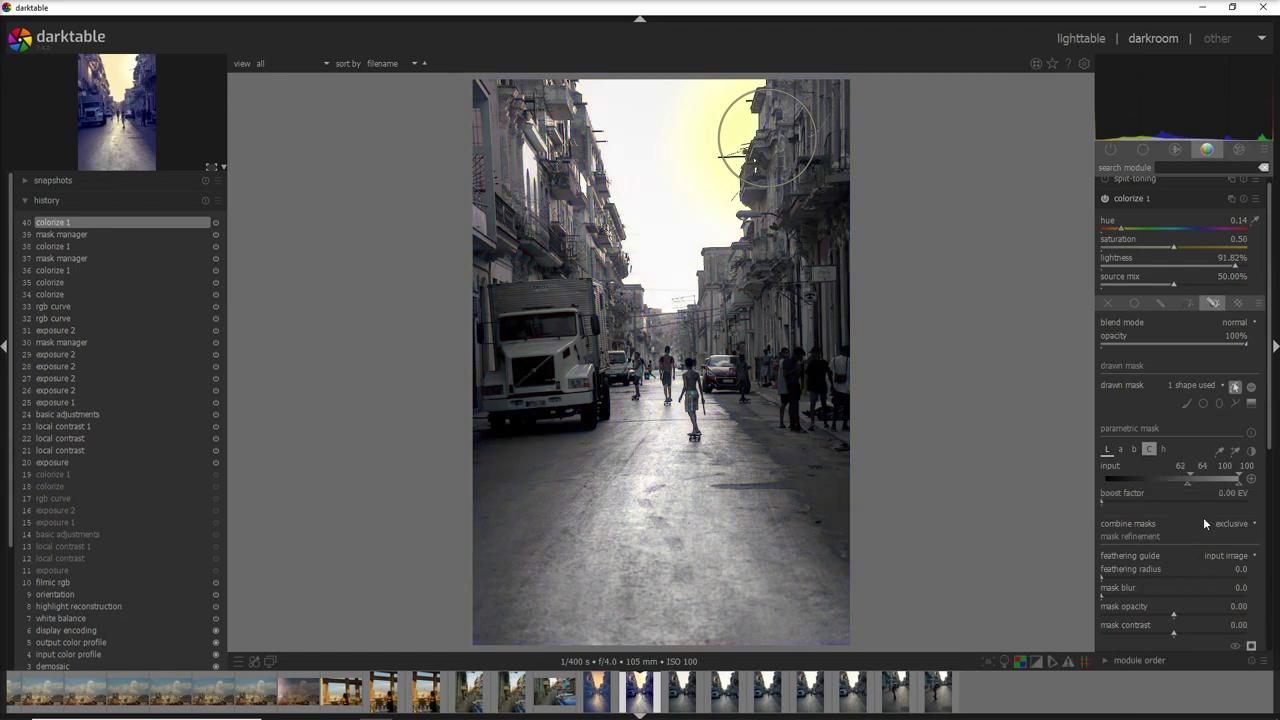
drag(1189, 486, 1104, 485)
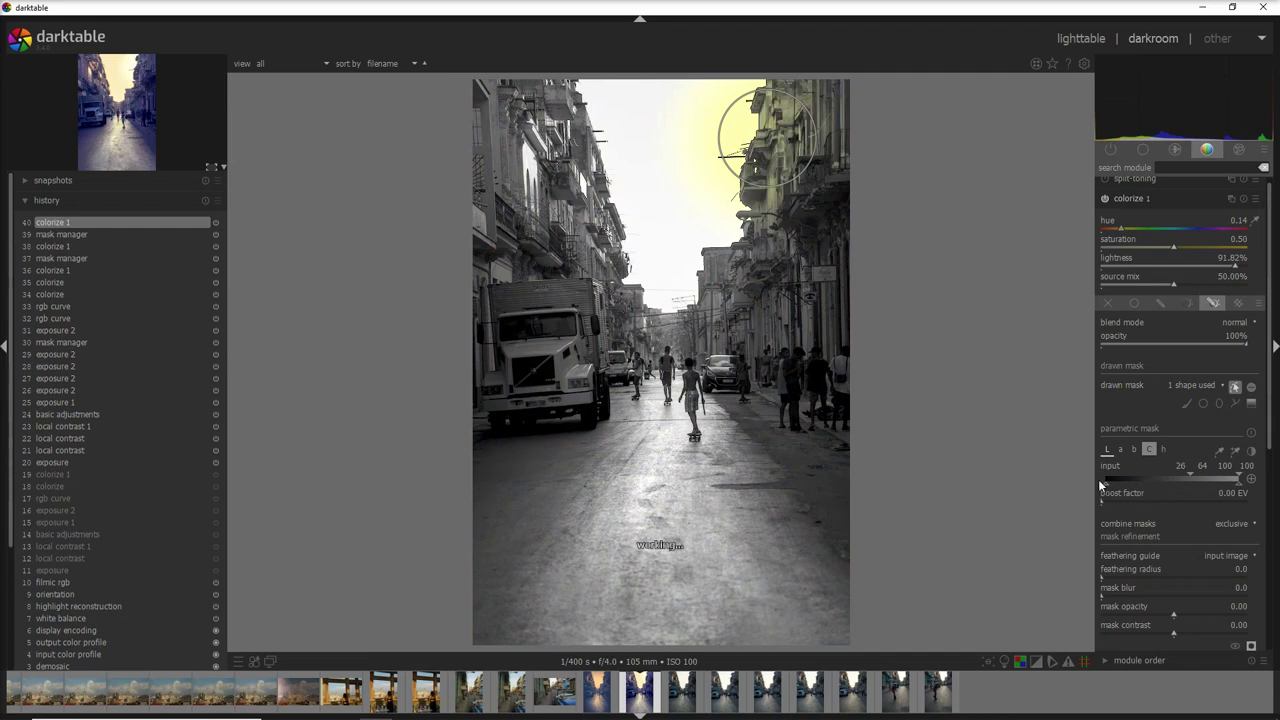
mouse_move(1198, 478)
mouse_down()
mouse_move(1110, 486)
mouse_move(1189, 482)
mouse_up()
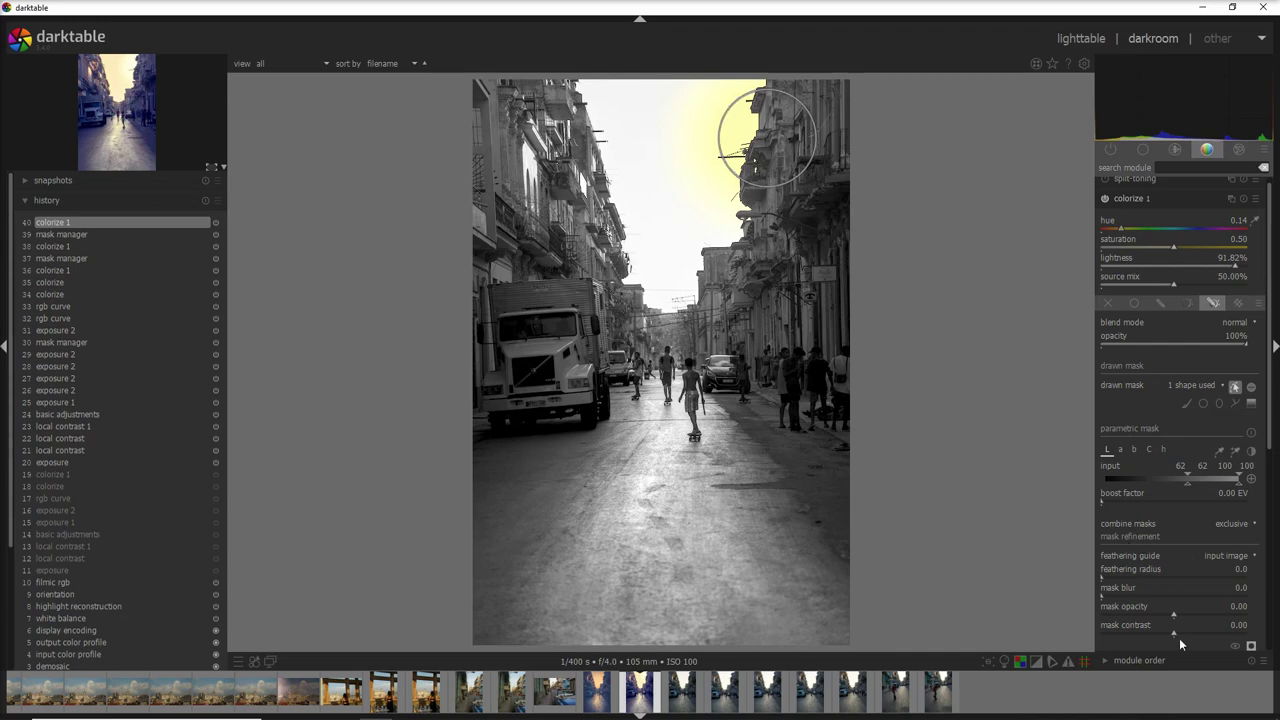
click(1250, 647)
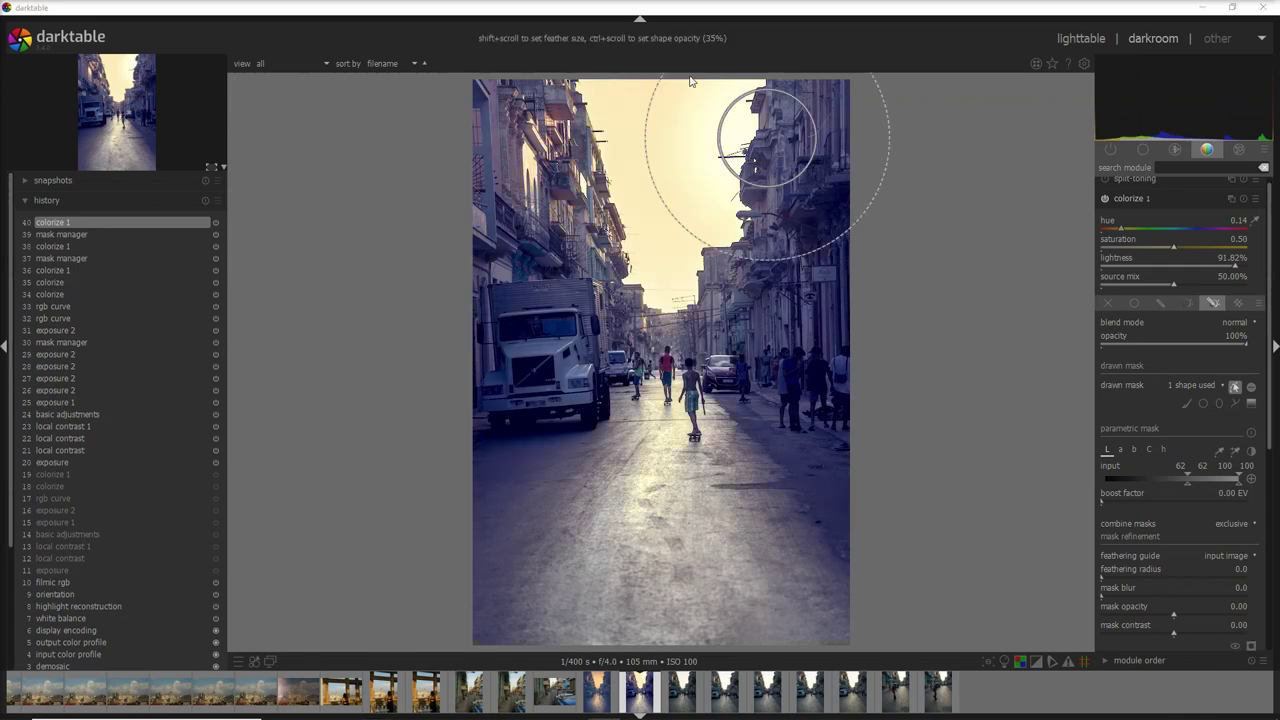
ctrl+scroll(761, 131, down, 2)
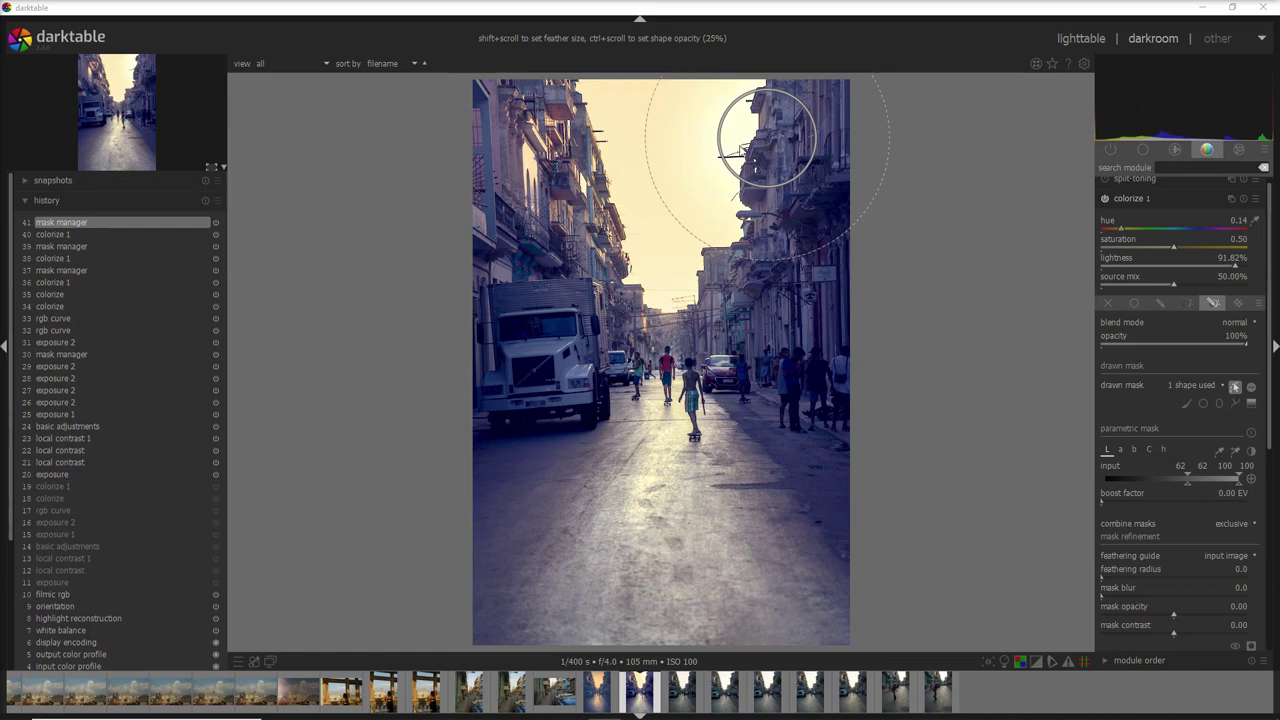
- Toggle colorize 1 to compare, compress history to 19 entries, then preview the pre-grade photo before returning to colorize 1
click(1159, 204)
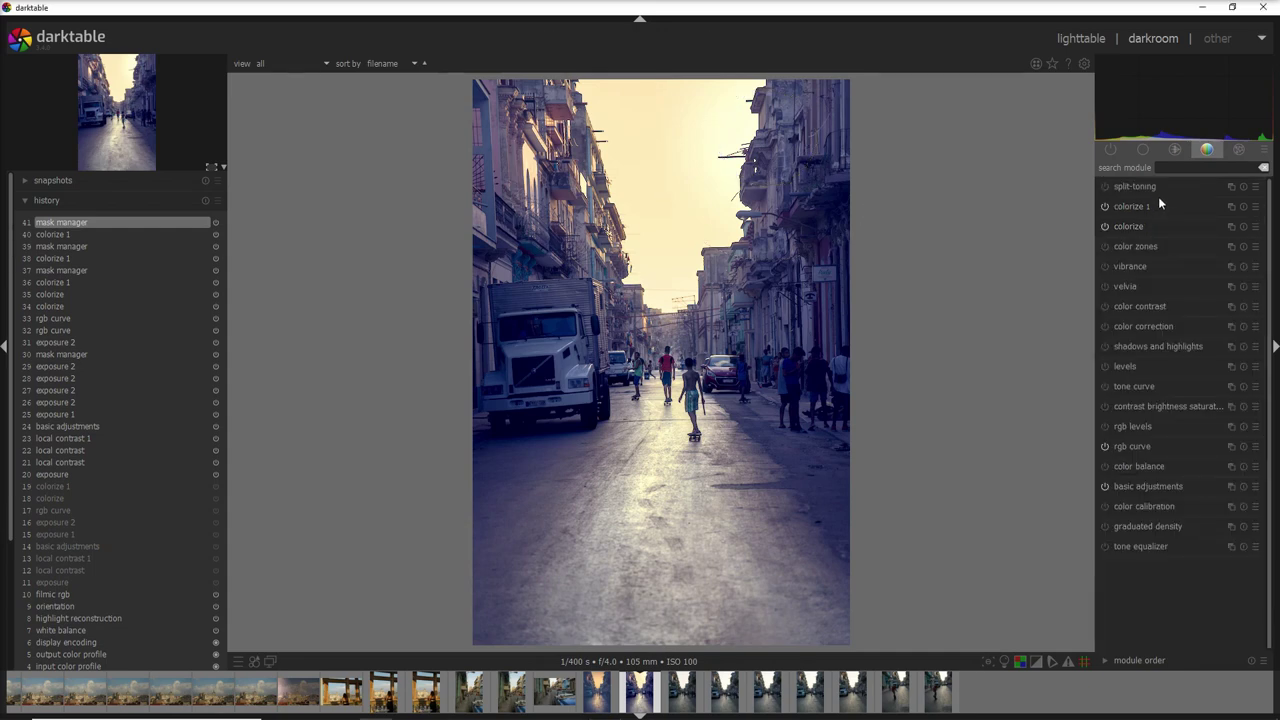
click(1105, 206)
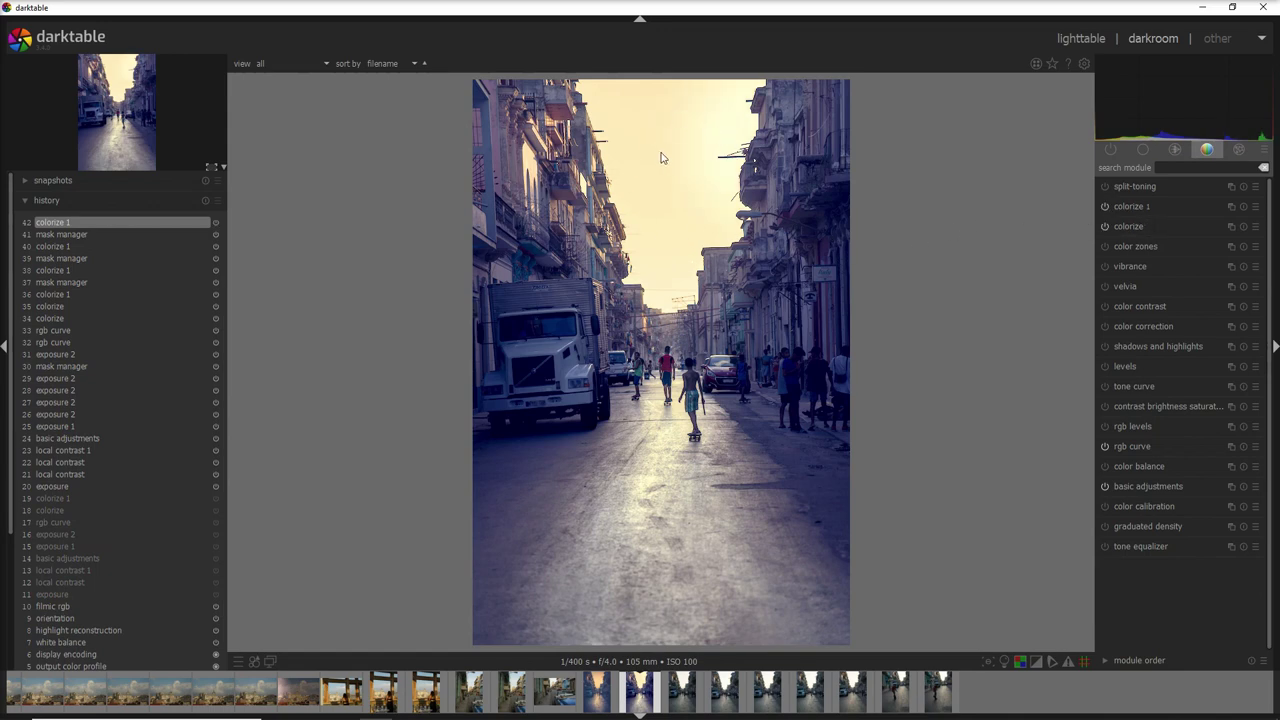
key(ctrl+z)
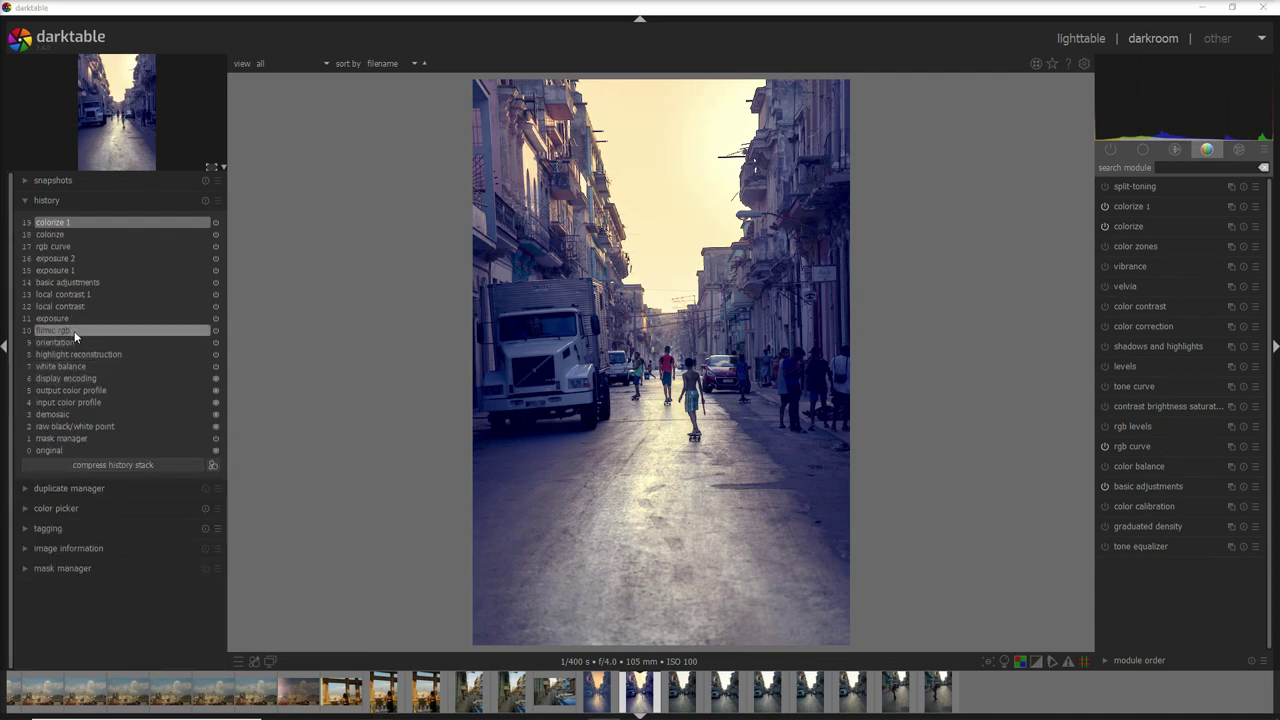
click(74, 331)
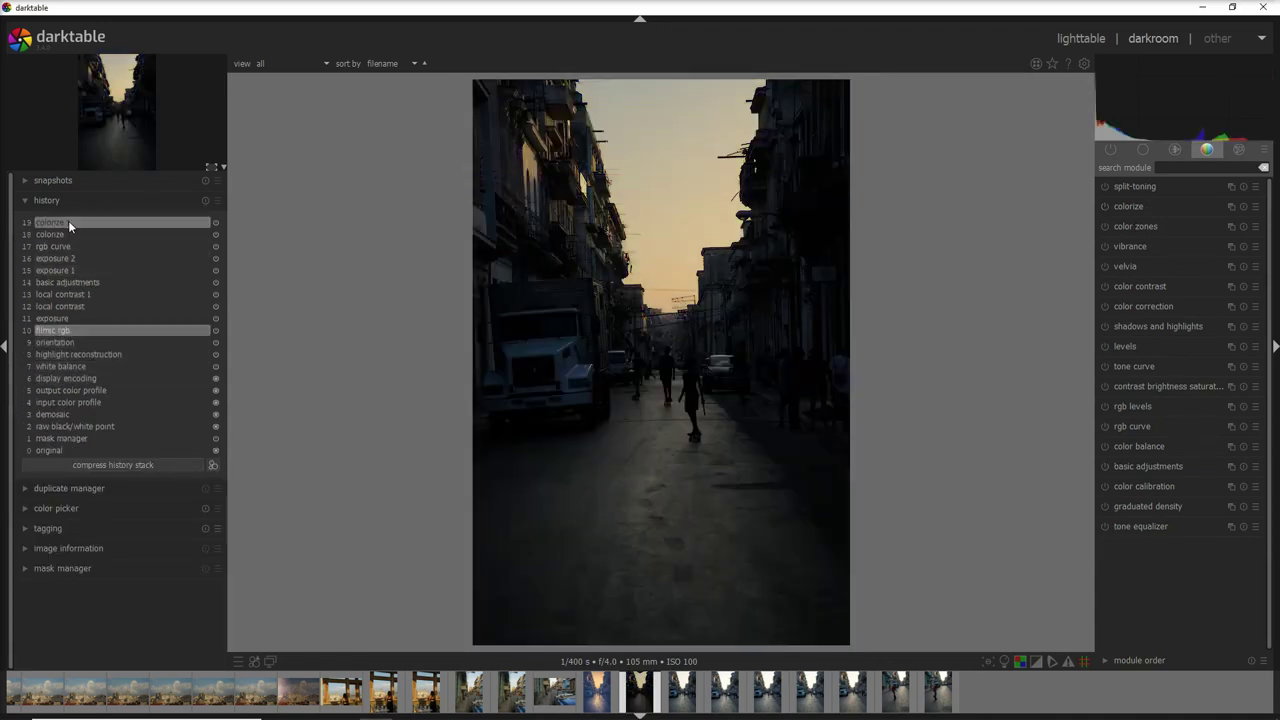
click(70, 222)
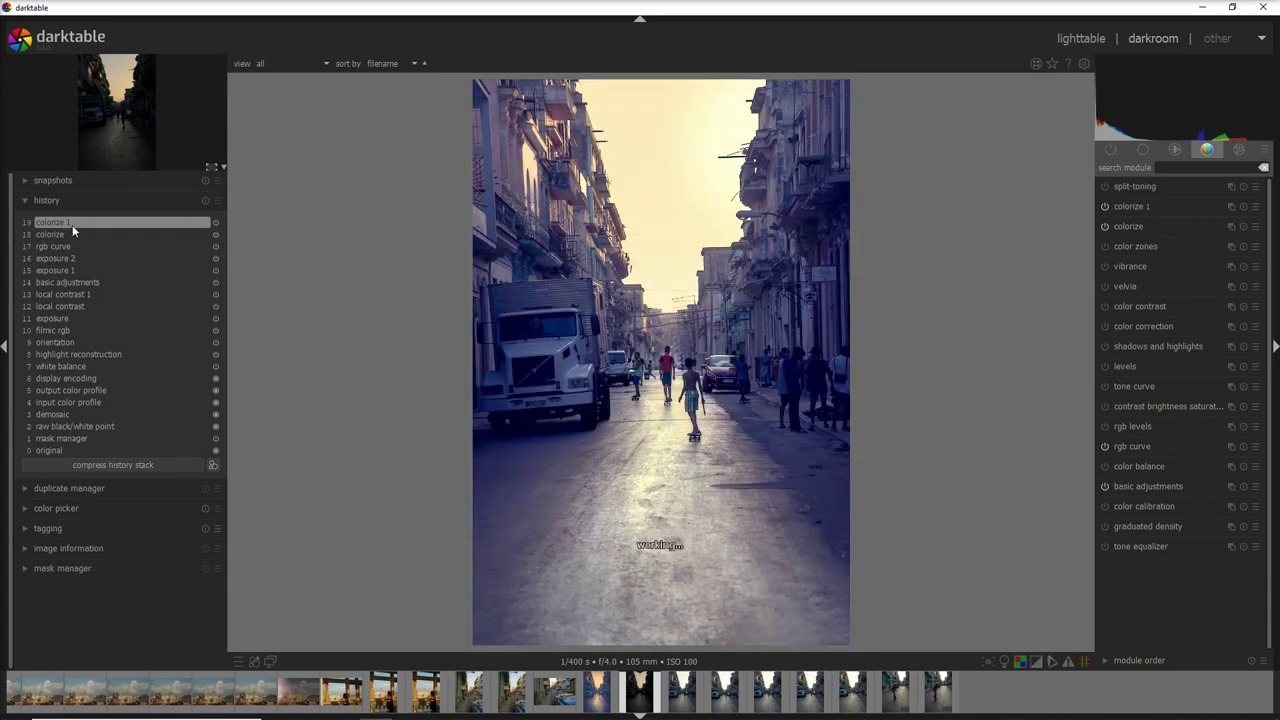